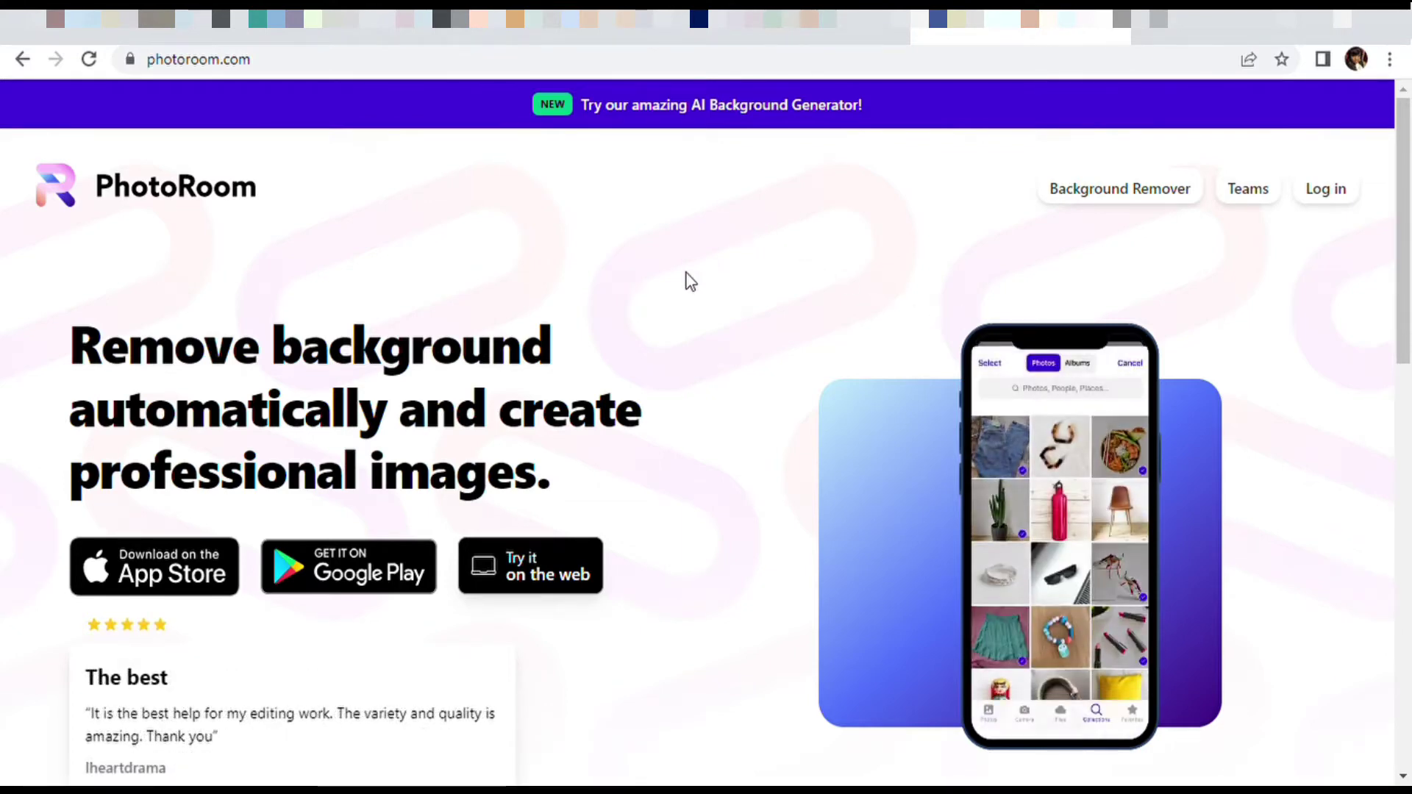
Upload the graduation photo to the Background Remover using Start from Photo
scroll(652, 312, down, 4)
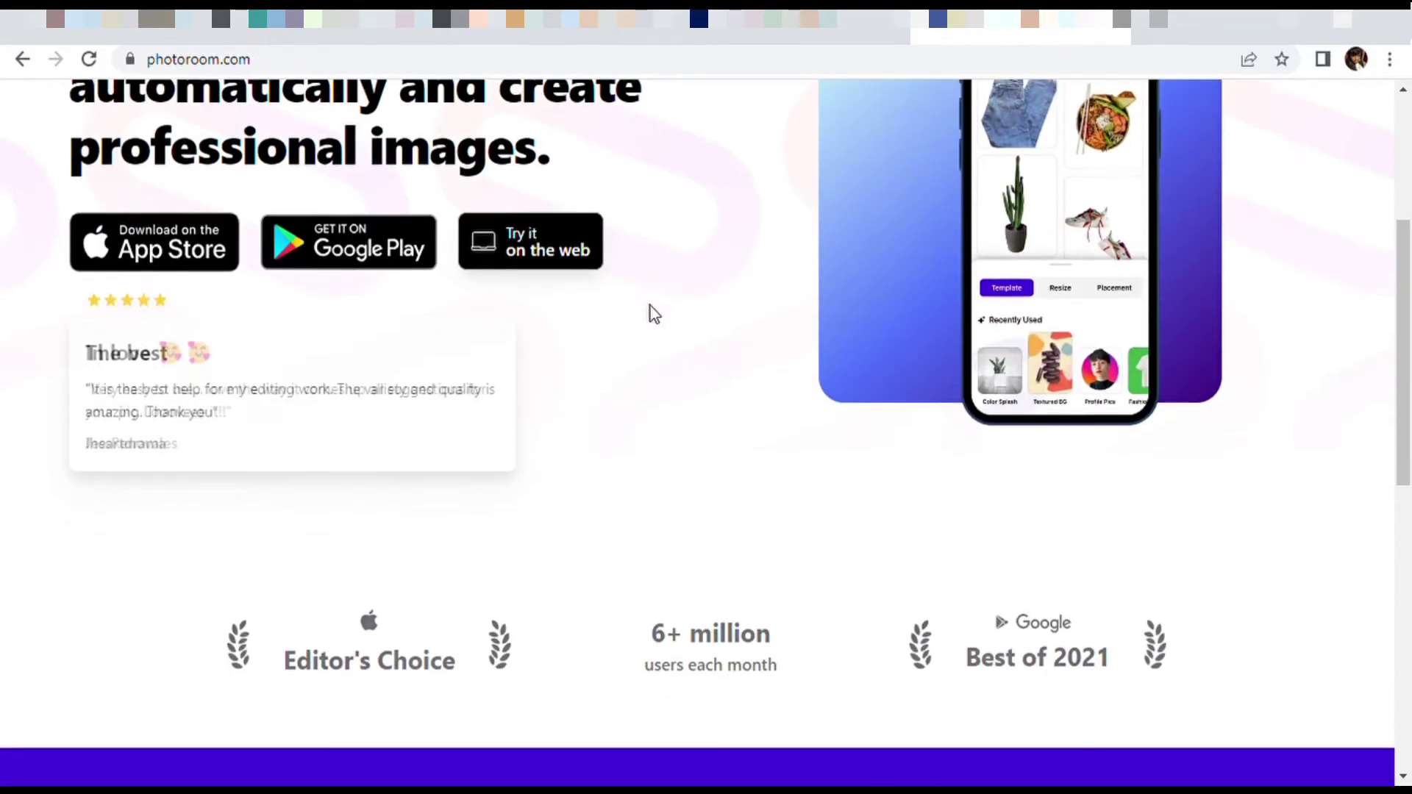
scroll(606, 385, up, 4)
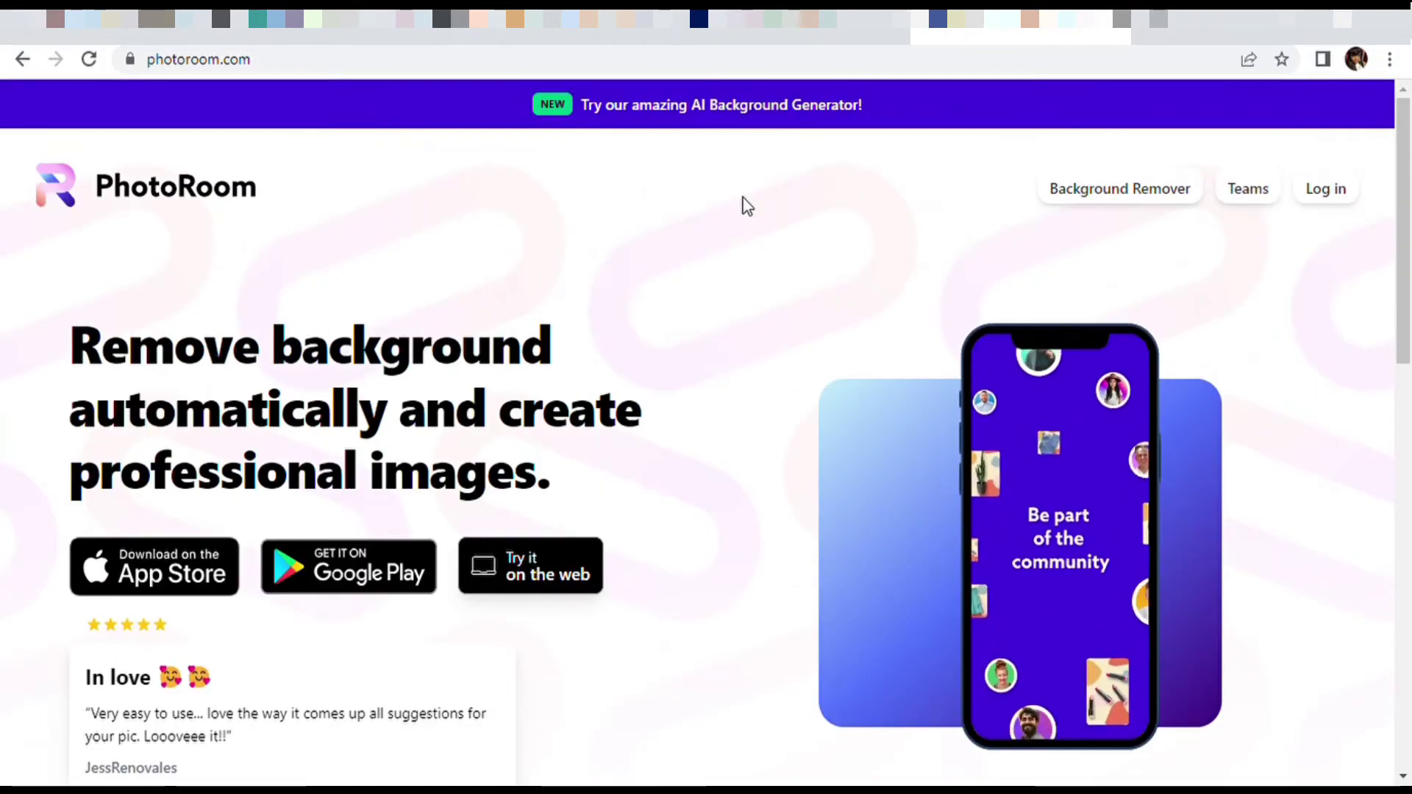
click(1151, 203)
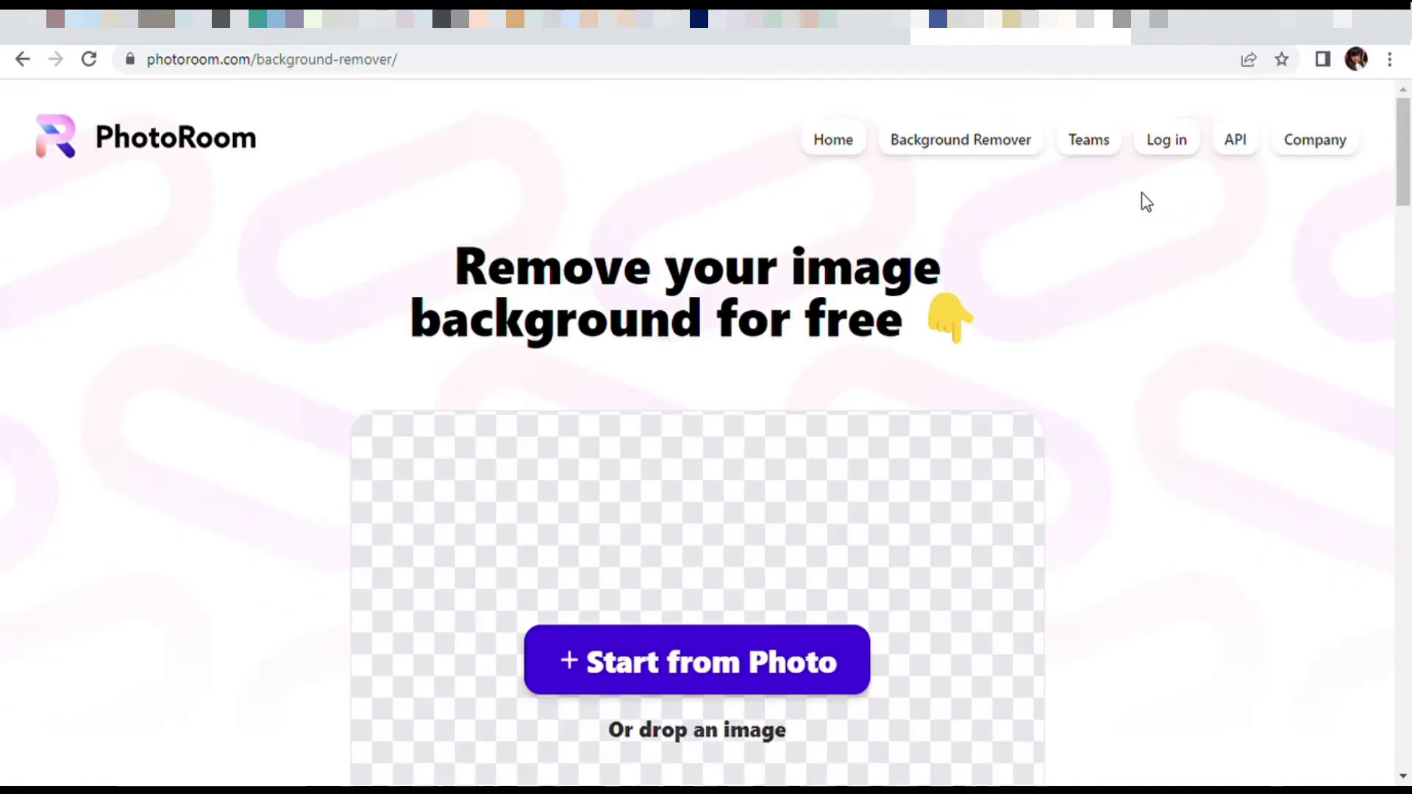
scroll(618, 401, down, 3)
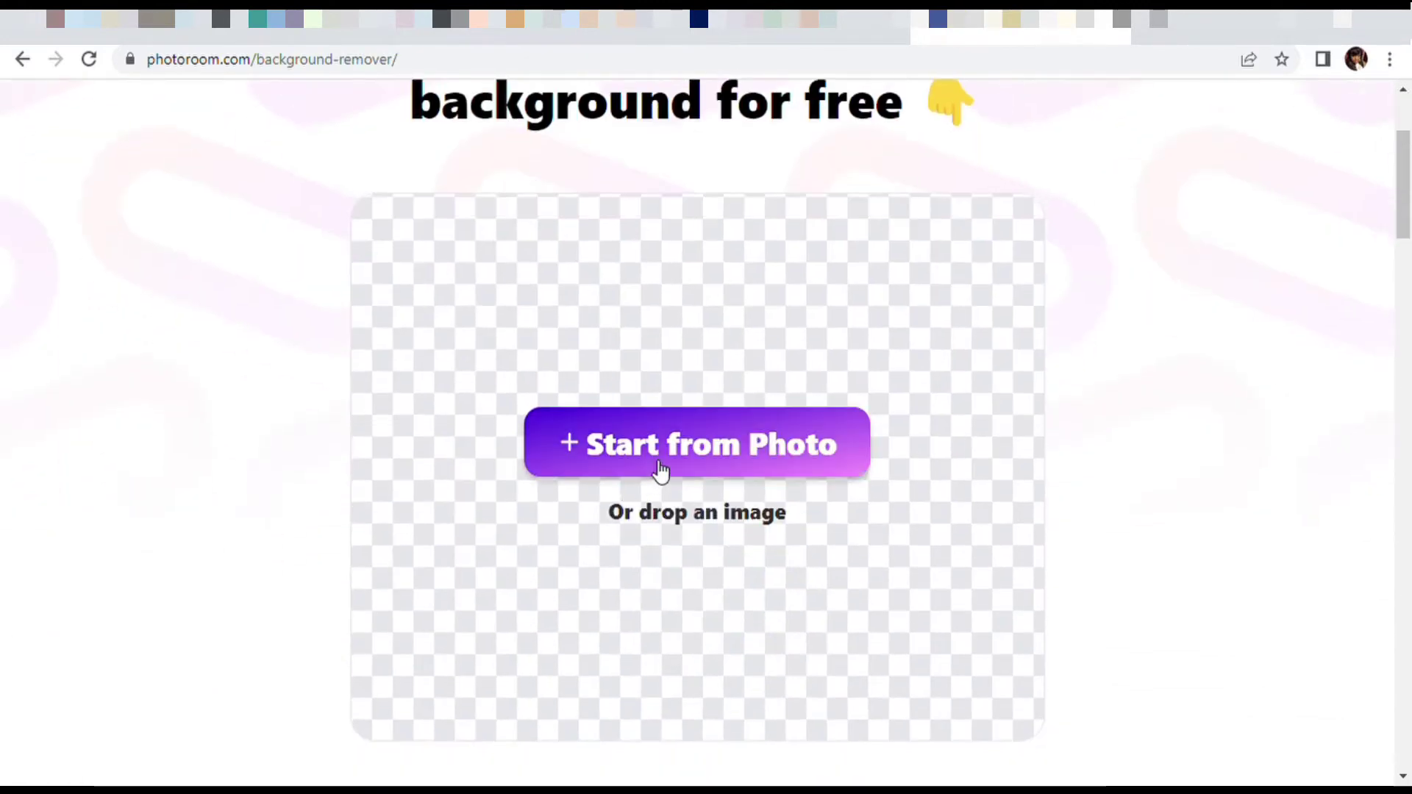
click(655, 467)
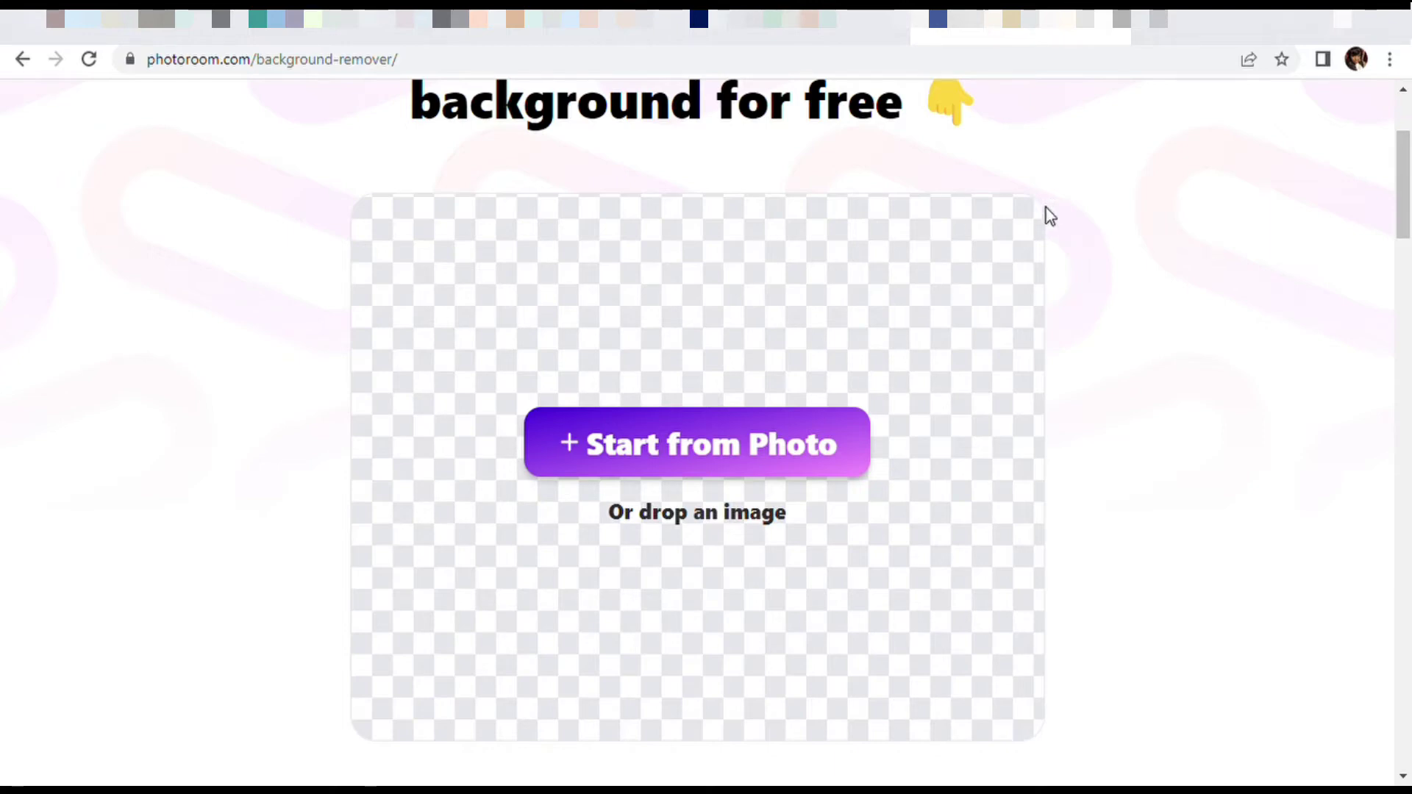
key(Return)
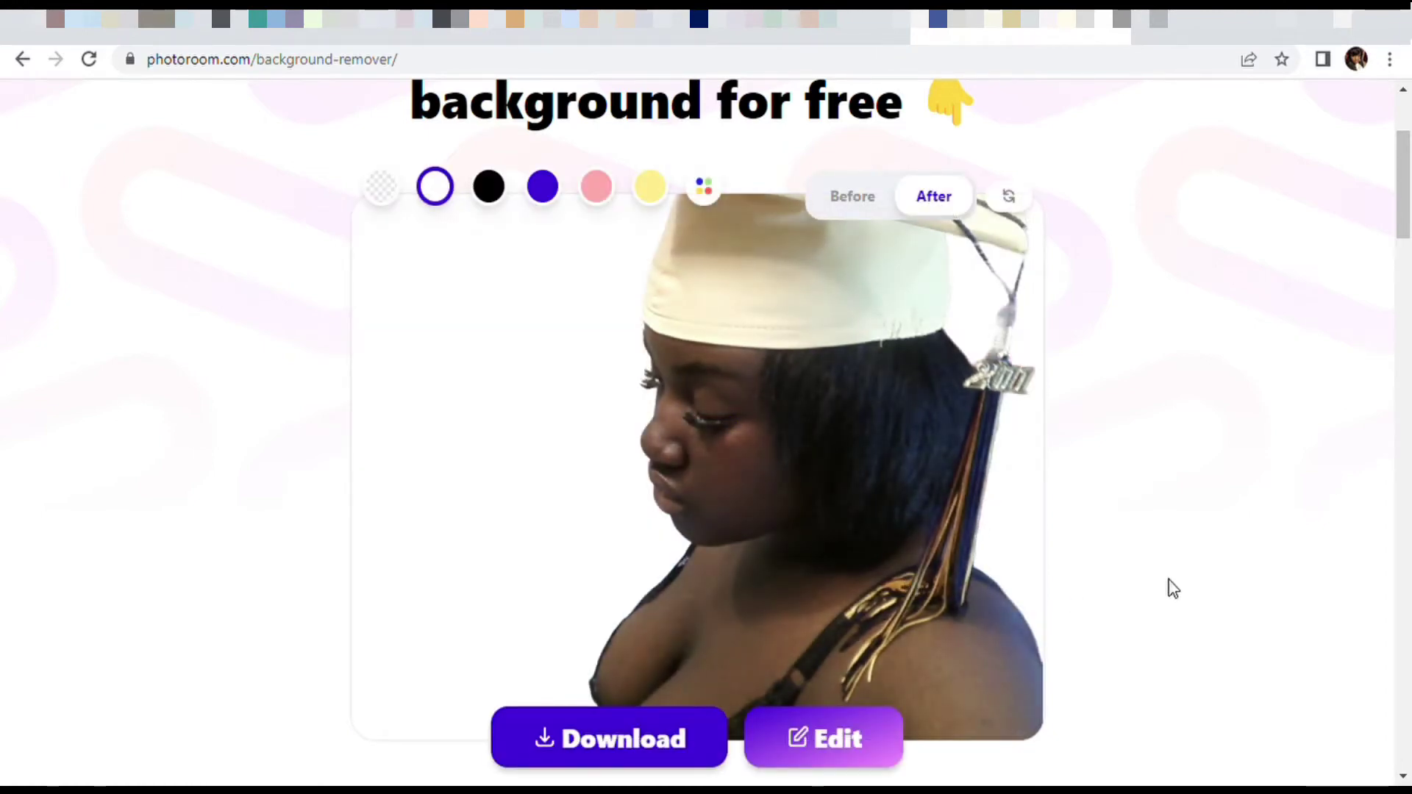
Compare the original photo against the background-removed result with the Before/After toggle
click(843, 207)
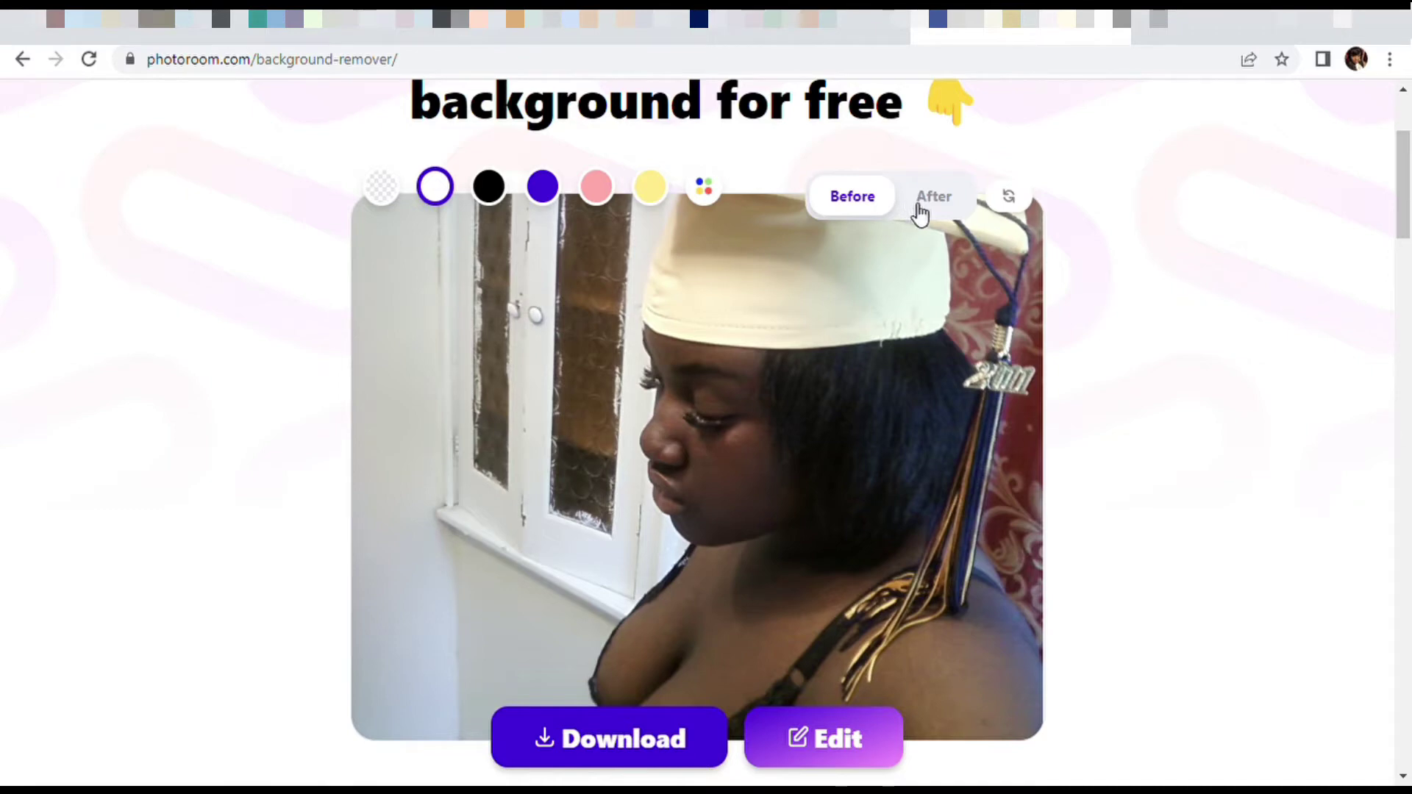
scroll(703, 599, down, 3)
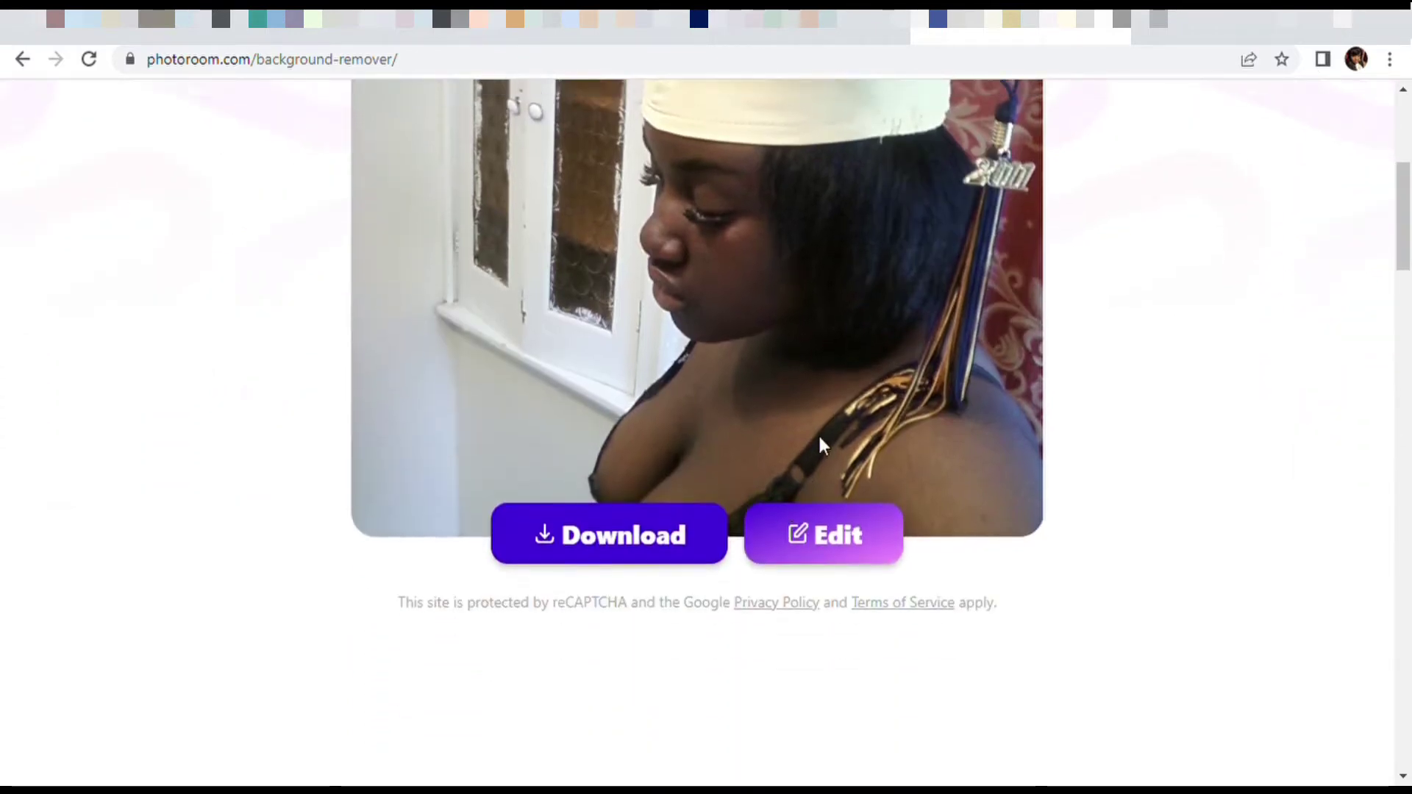
scroll(821, 445, up, 4)
click(936, 316)
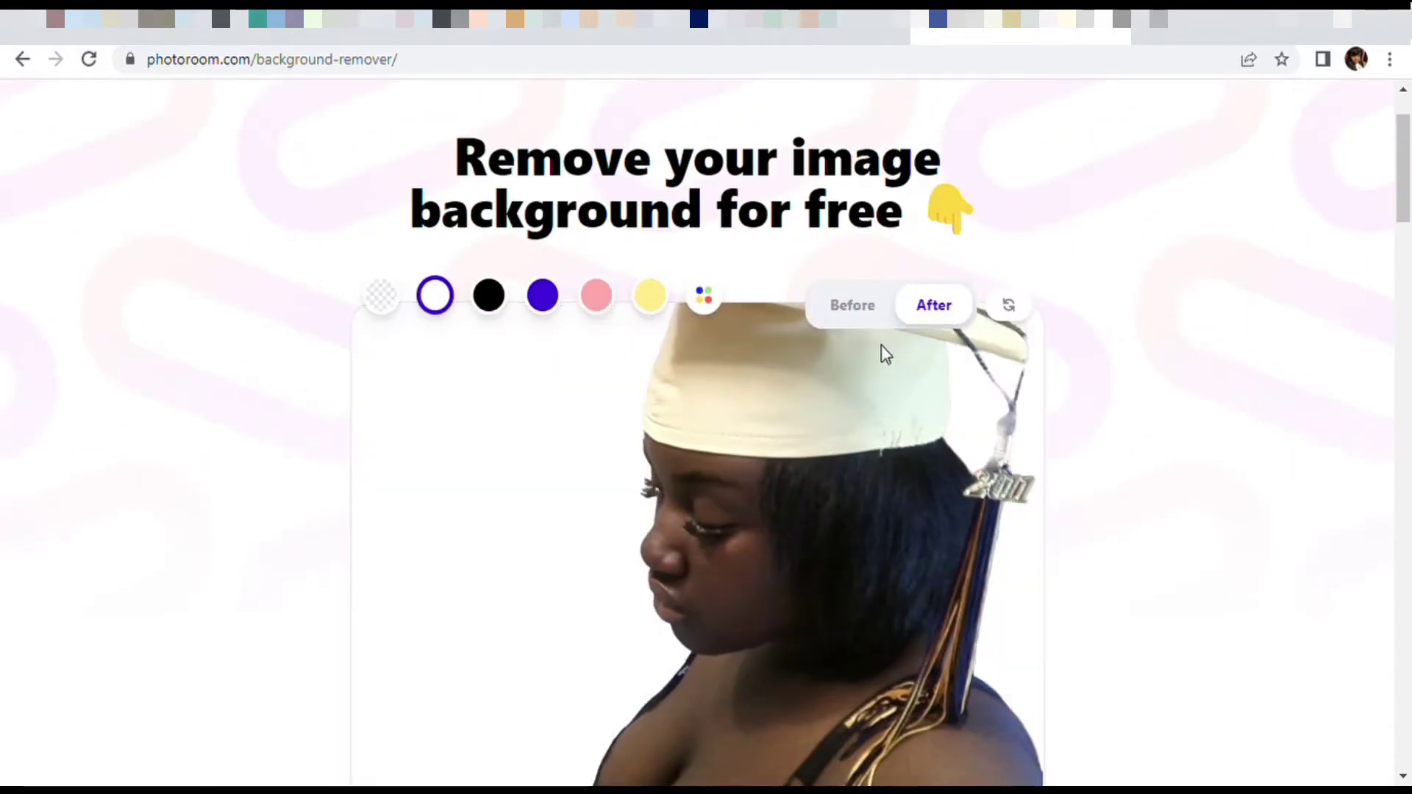
scroll(882, 353, down, 3)
scroll(881, 357, down, 2)
scroll(885, 444, up, 4)
Try a pink background, then set a deep red background with the custom colour picker
click(595, 298)
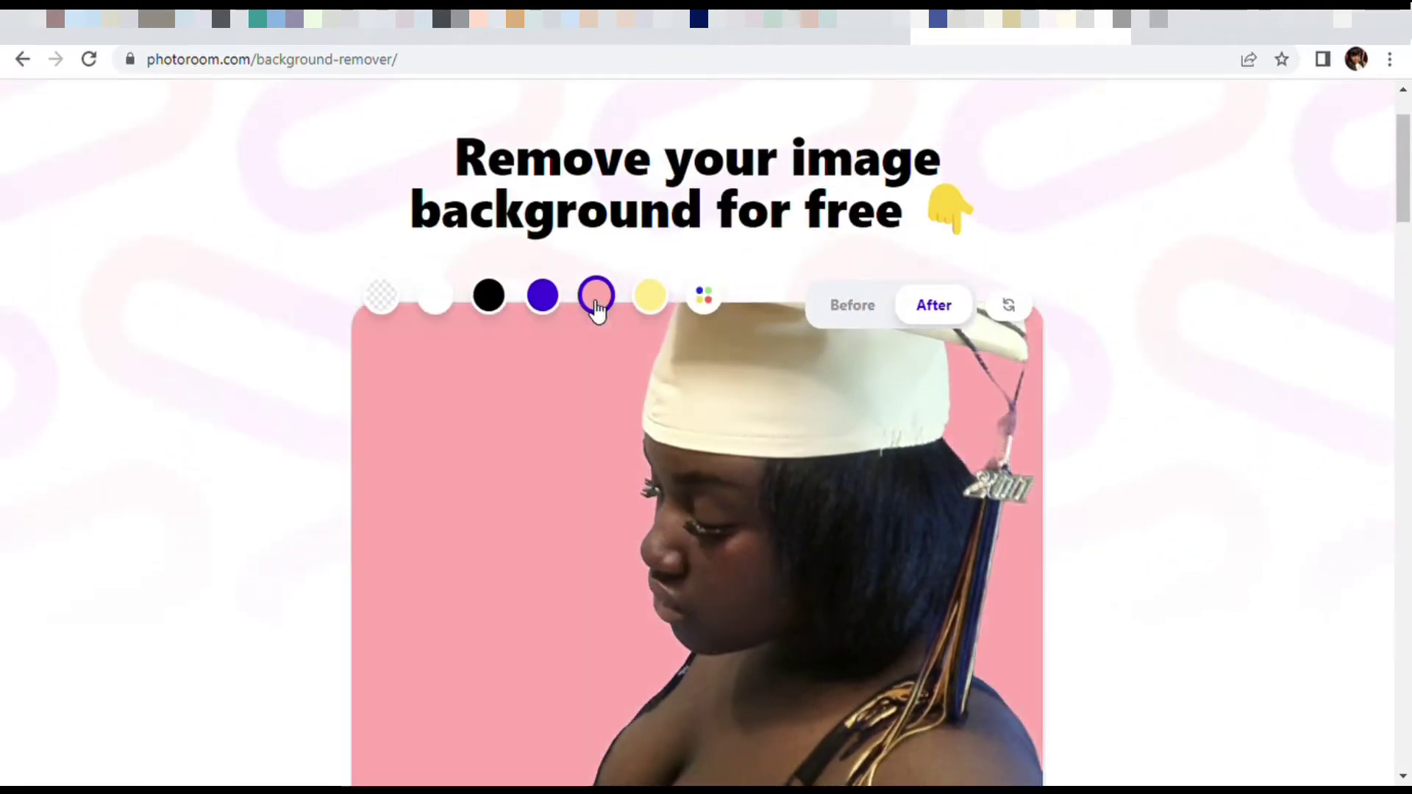
scroll(597, 308, down, 3)
scroll(603, 309, up, 1)
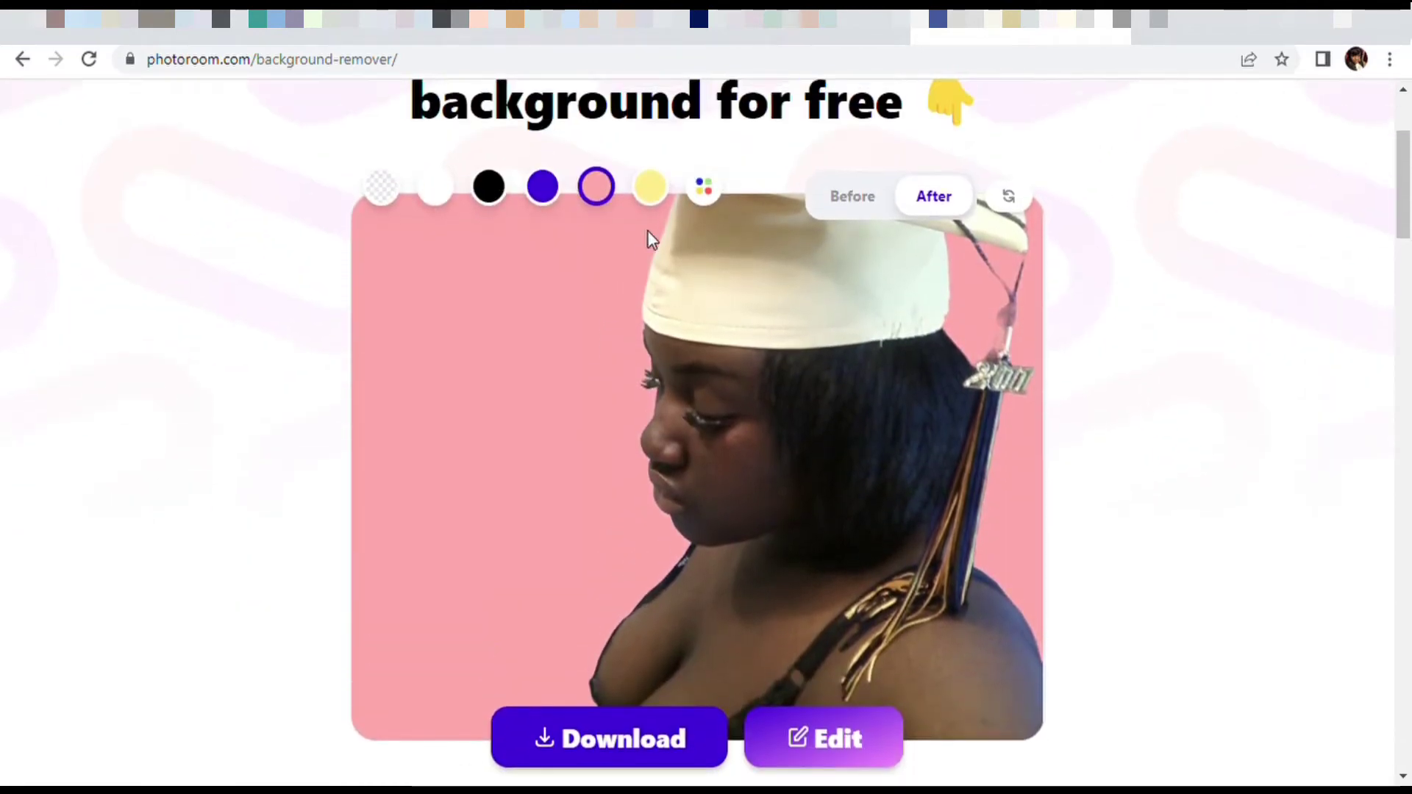
click(725, 195)
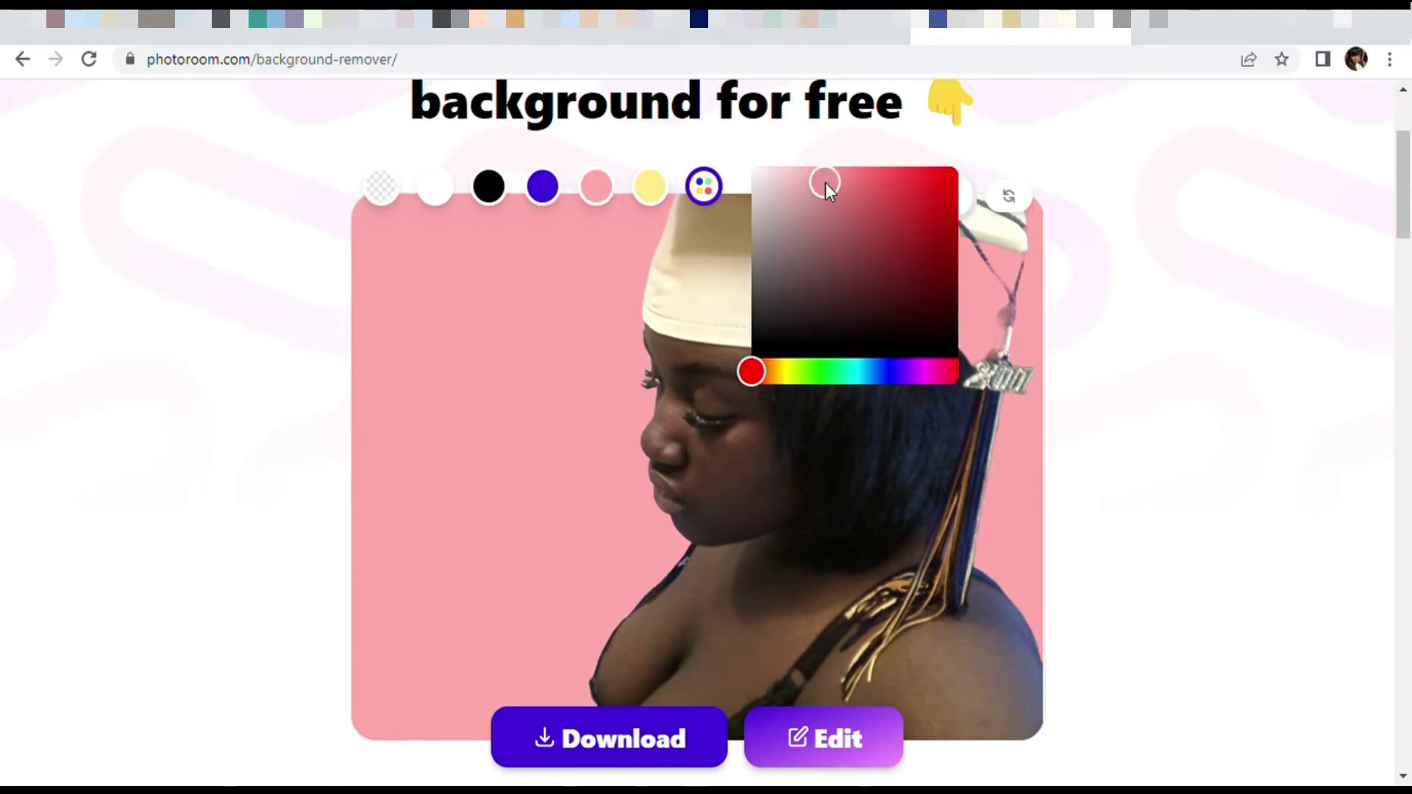
drag(825, 182, 960, 186)
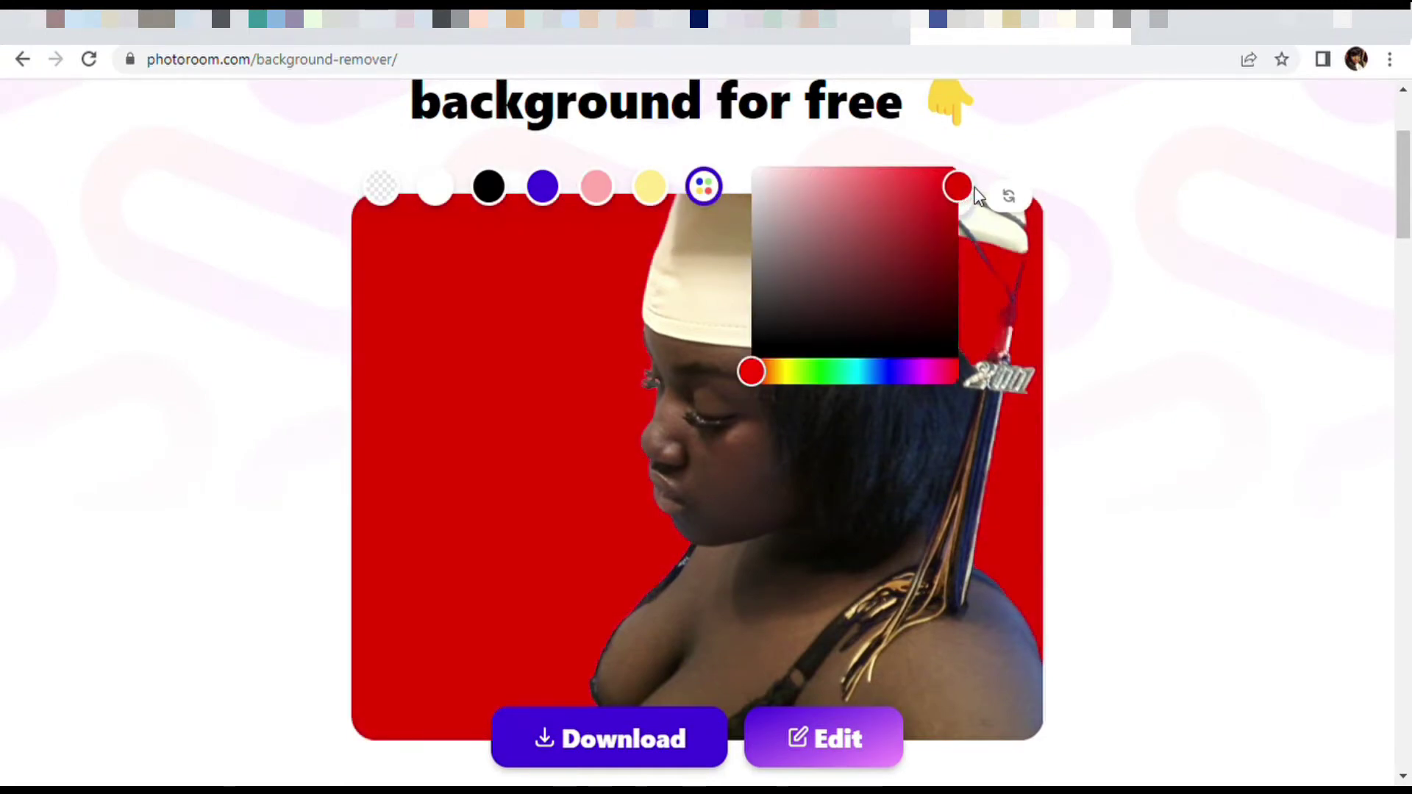
click(1167, 245)
scroll(1062, 266, down, 3)
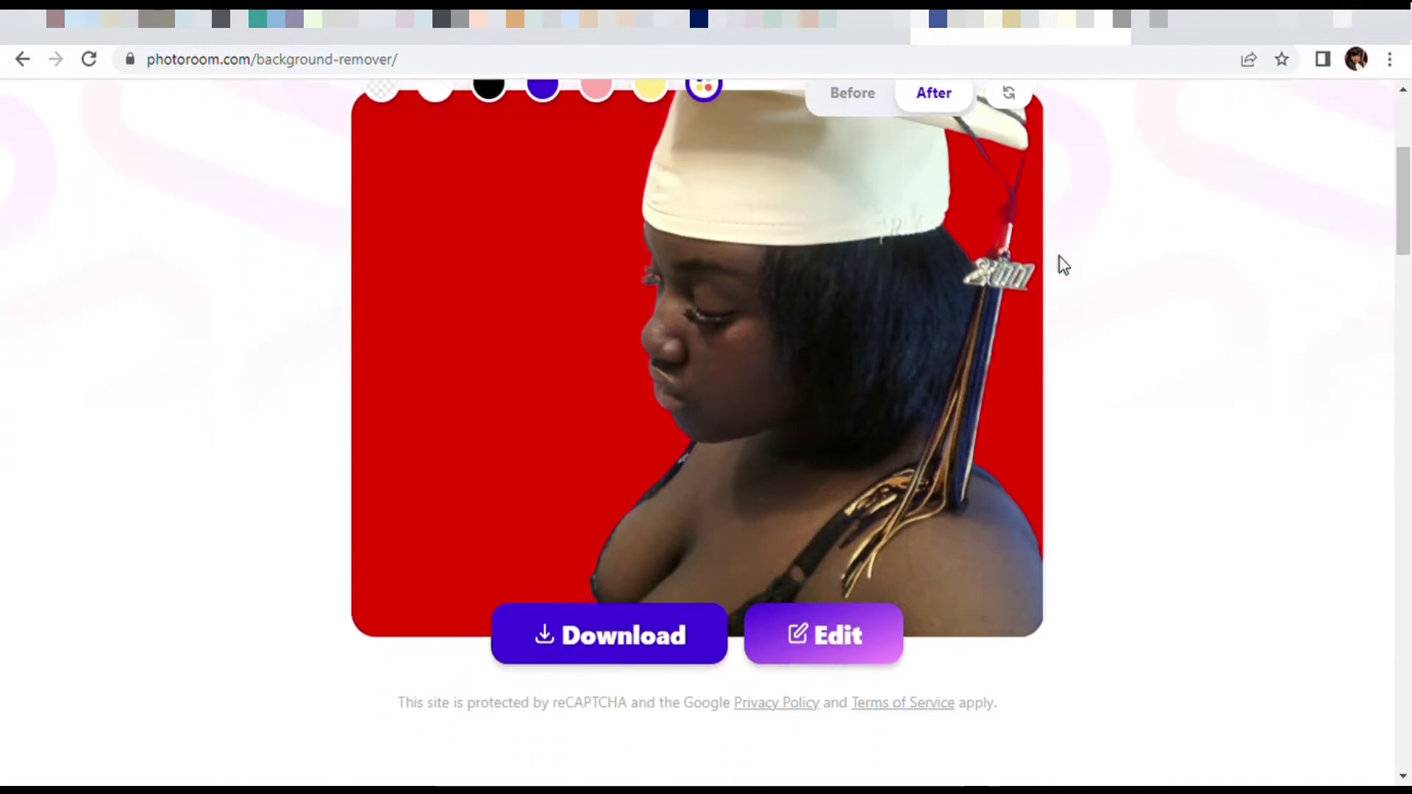
scroll(1064, 266, down, 3)
scroll(798, 350, up, 6)
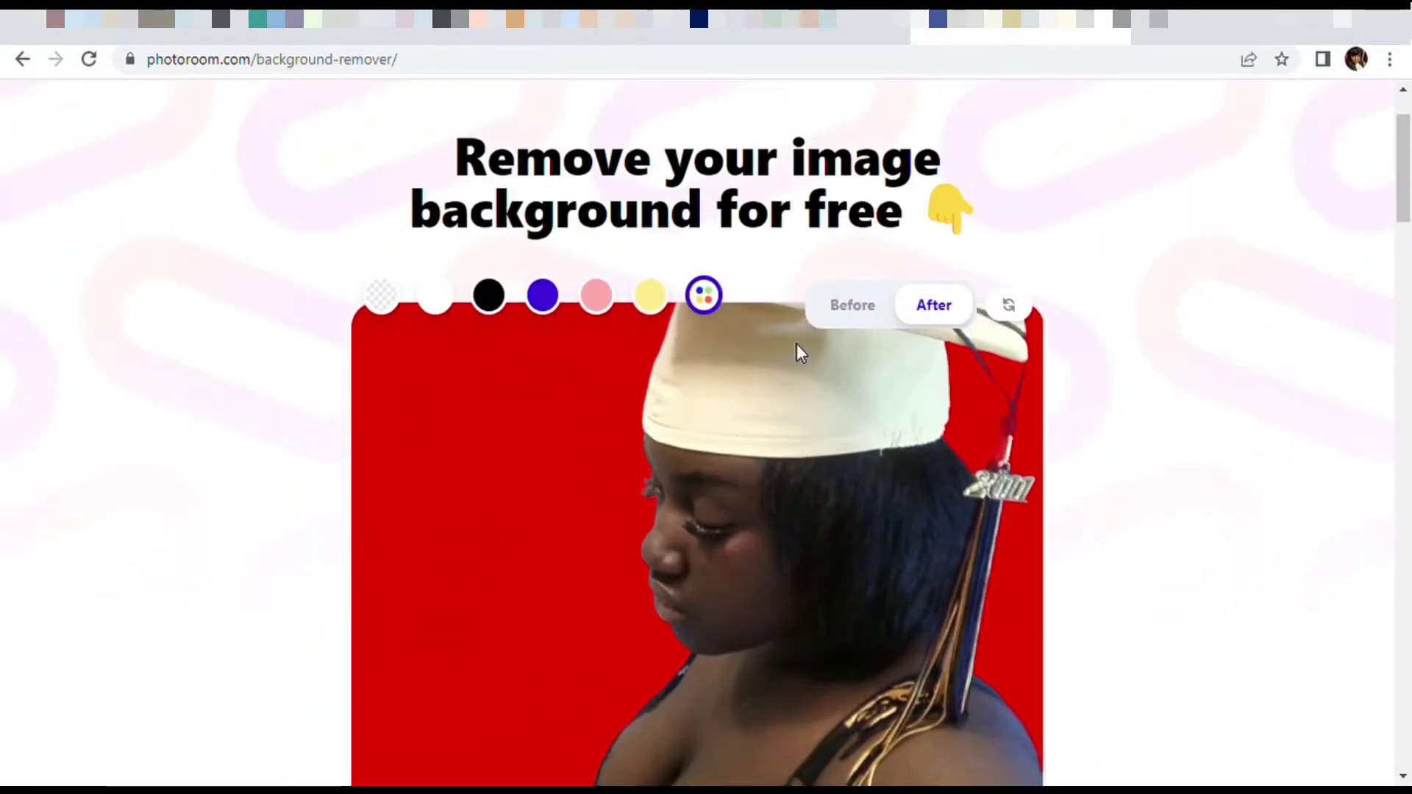
scroll(797, 342, down, 1)
scroll(797, 344, down, 3)
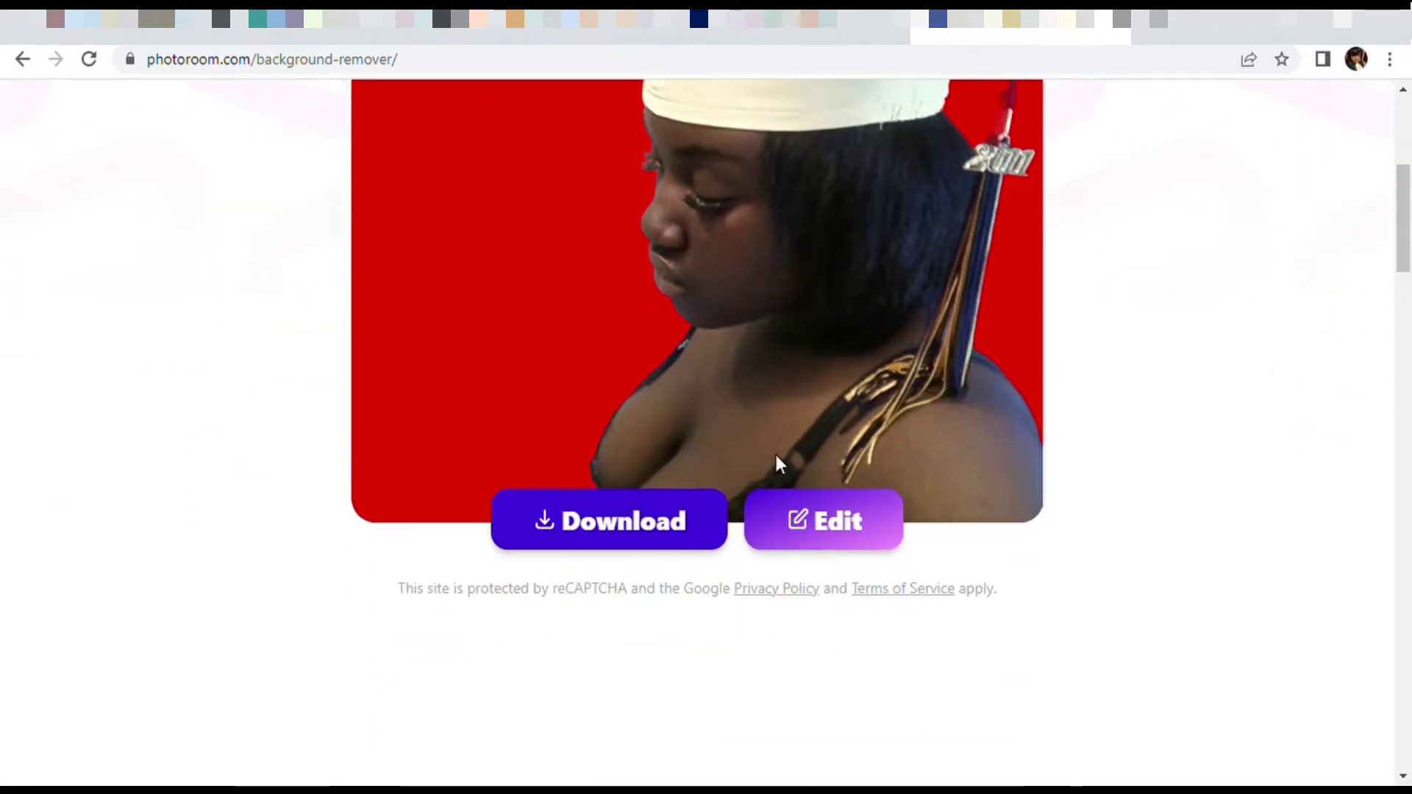
Open the red-background portrait in the full editor and show the Add text styles
click(827, 522)
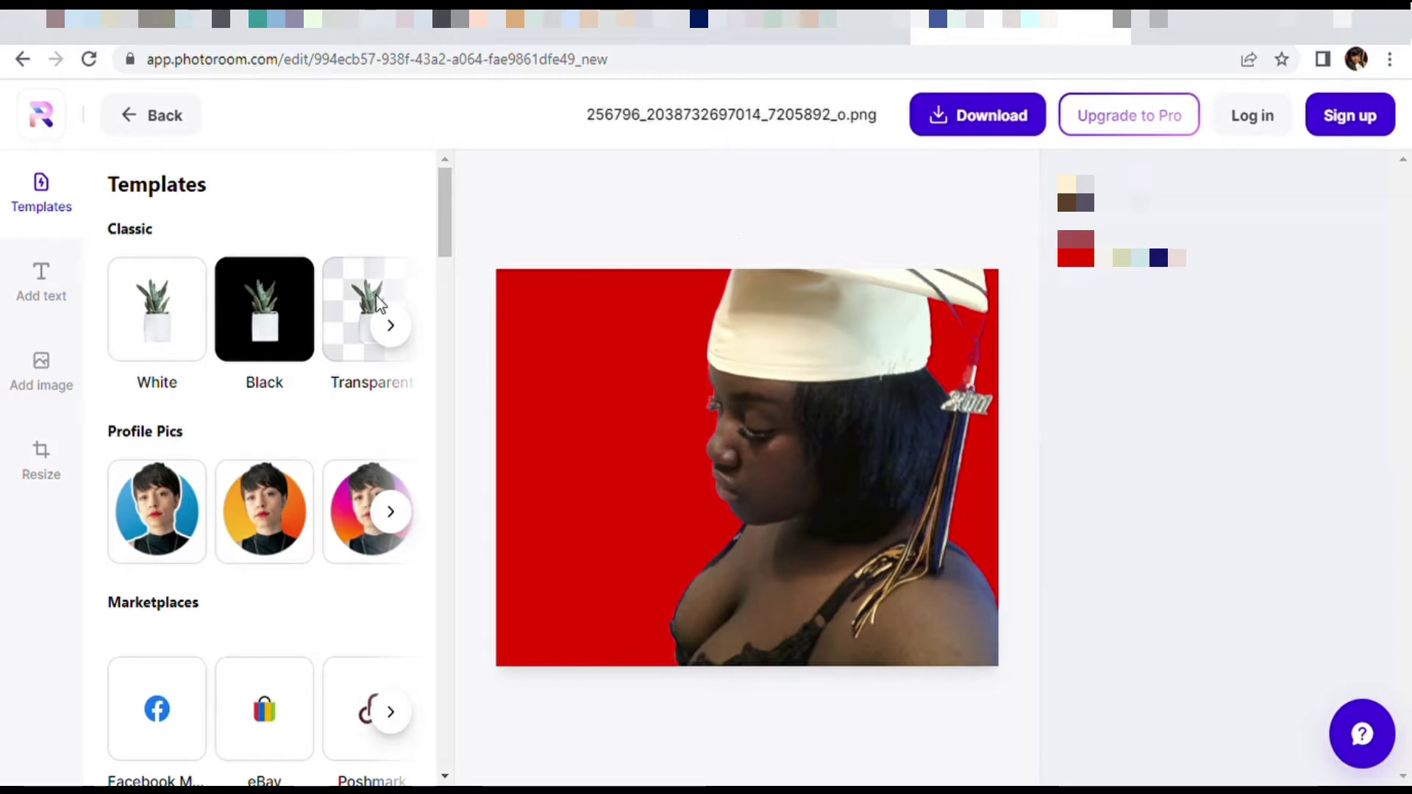
scroll(345, 327, down, 3)
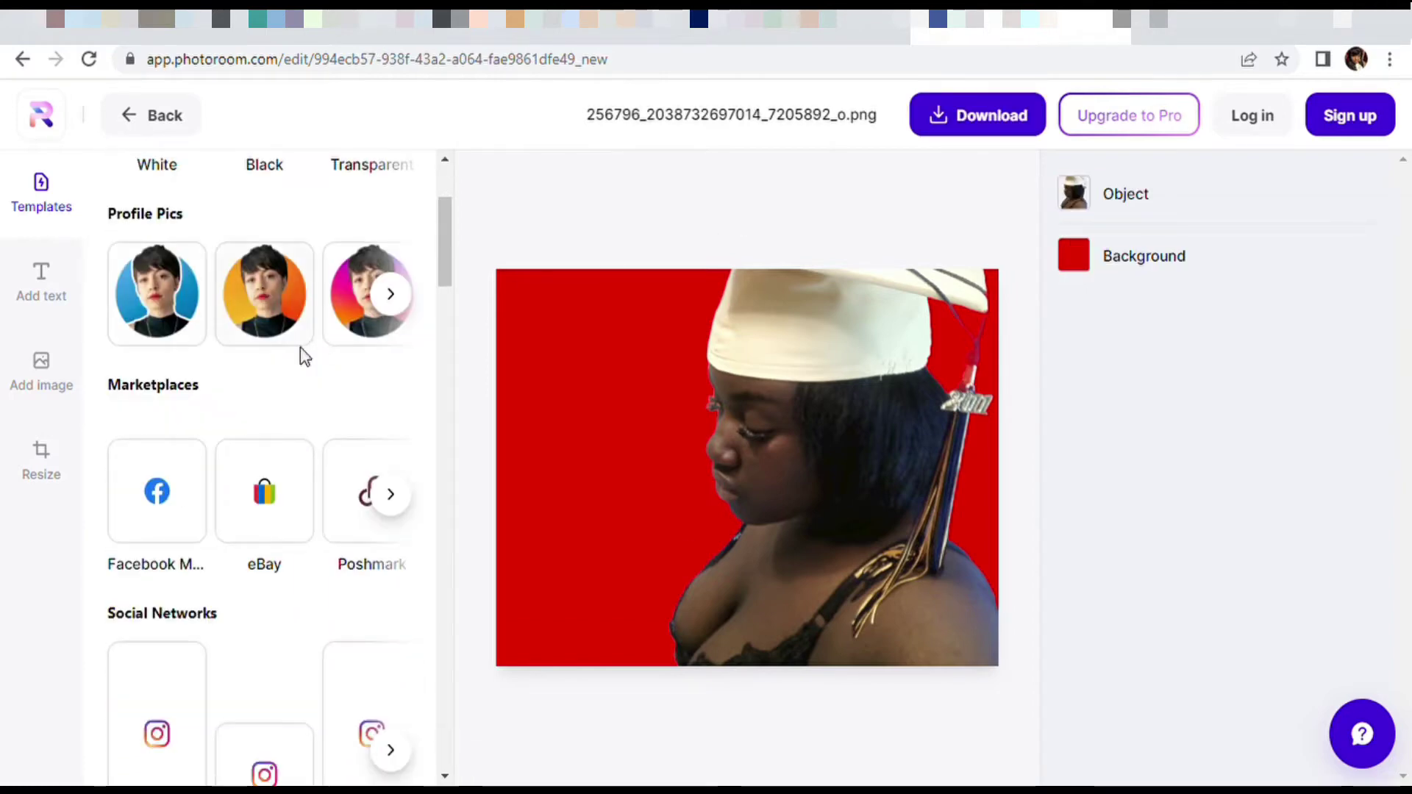
scroll(293, 401, down, 1)
scroll(293, 407, up, 4)
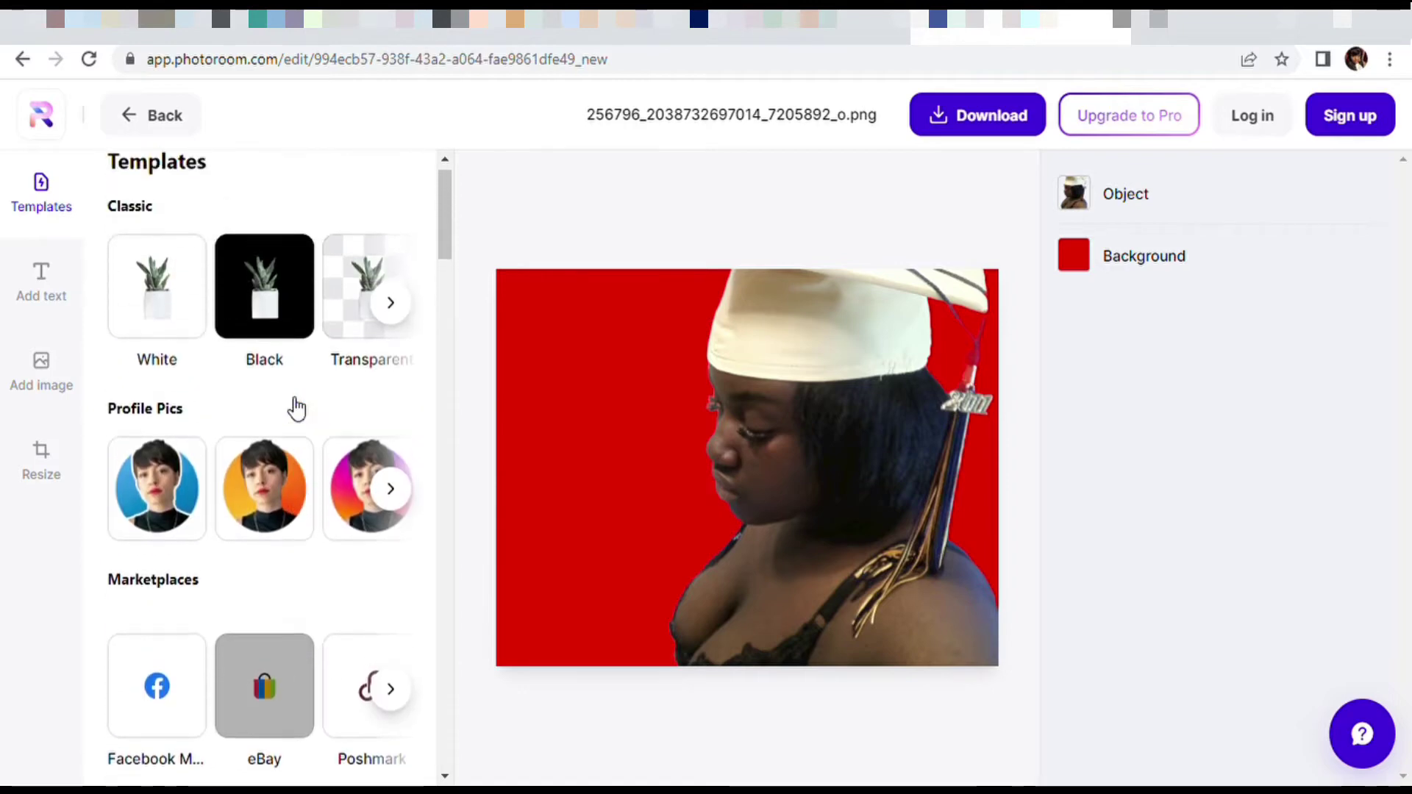
click(68, 296)
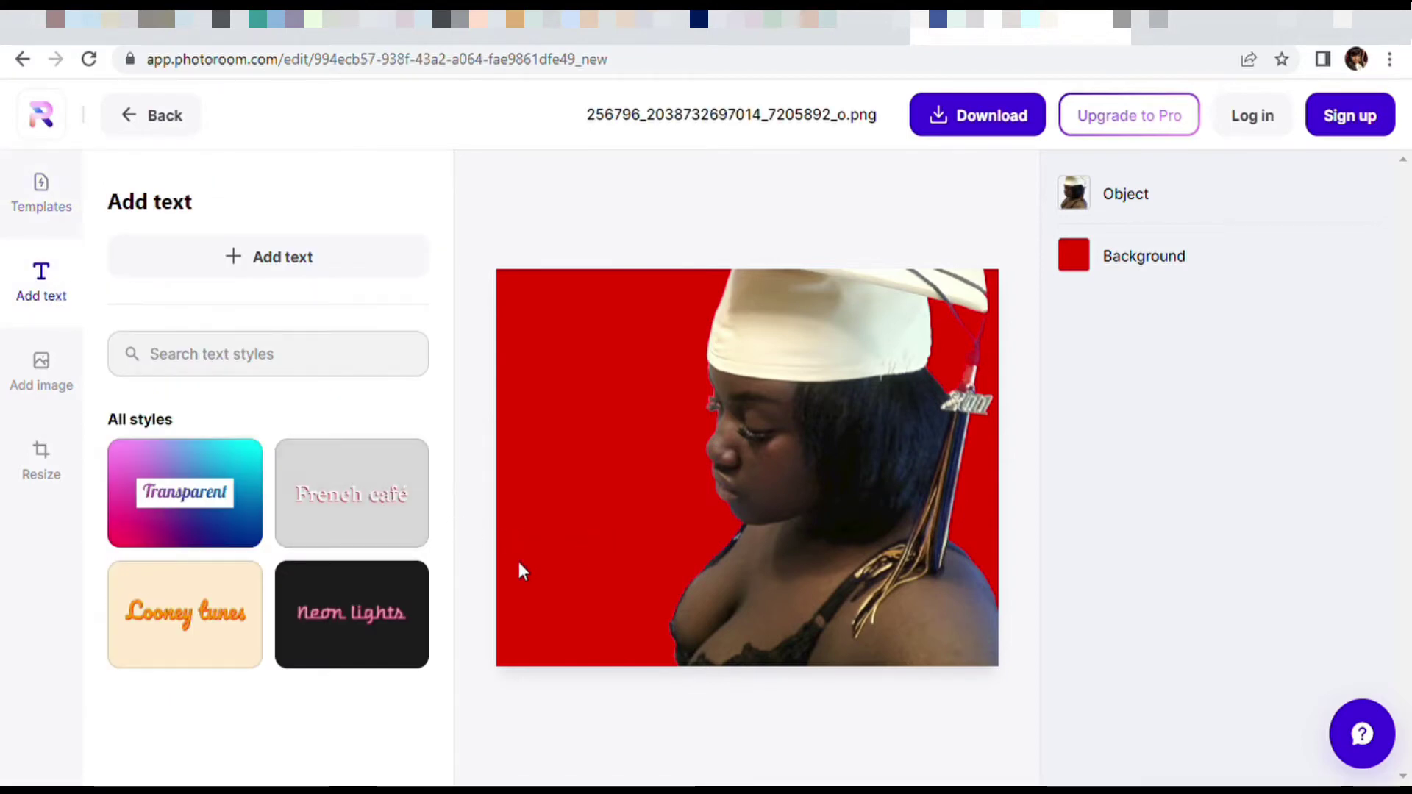
Add a text box and replace its placeholder with 'Melanin Dior LLC'
click(360, 553)
click(853, 512)
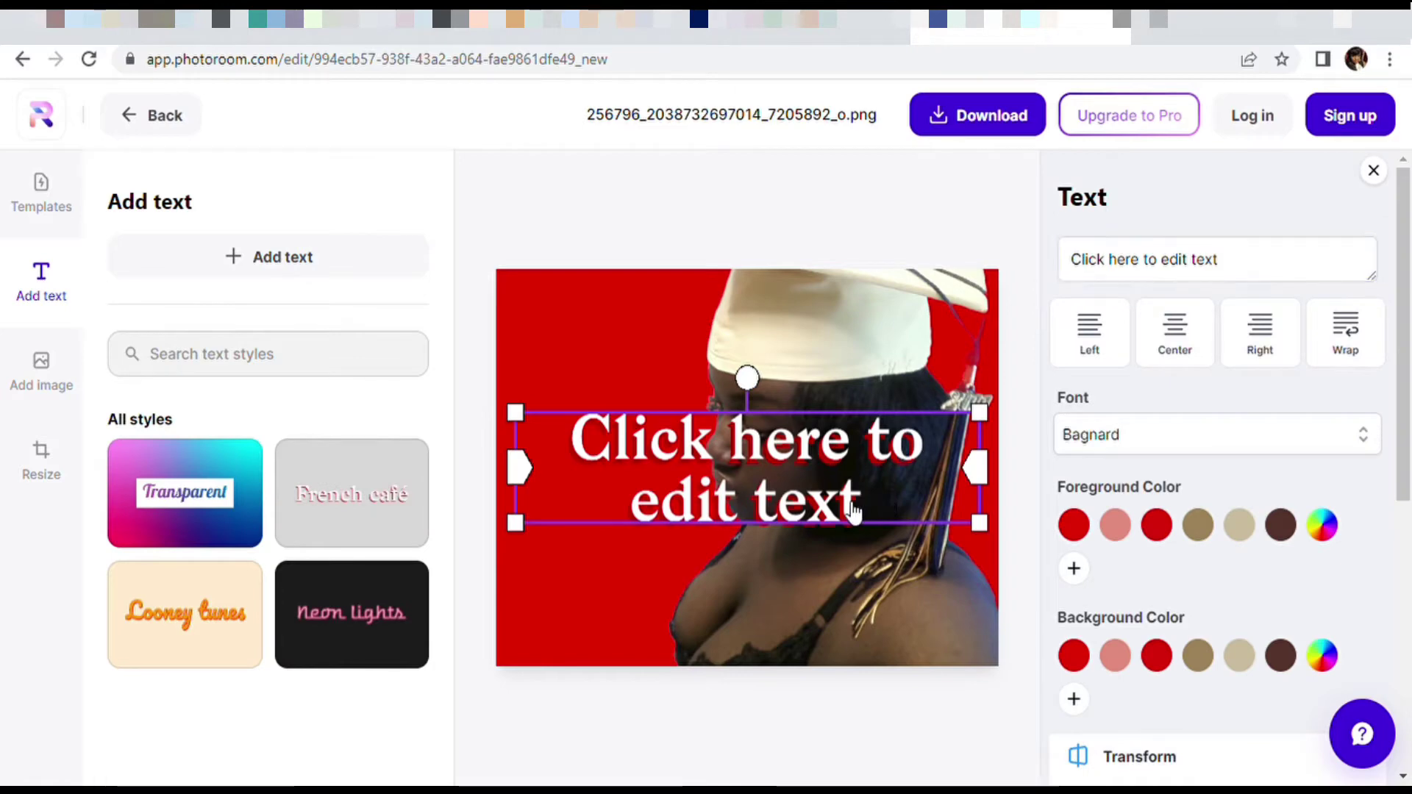
mouse_move(871, 515)
mouse_down()
mouse_move(818, 516)
mouse_move(848, 513)
mouse_up()
double_click(845, 510)
click(851, 478)
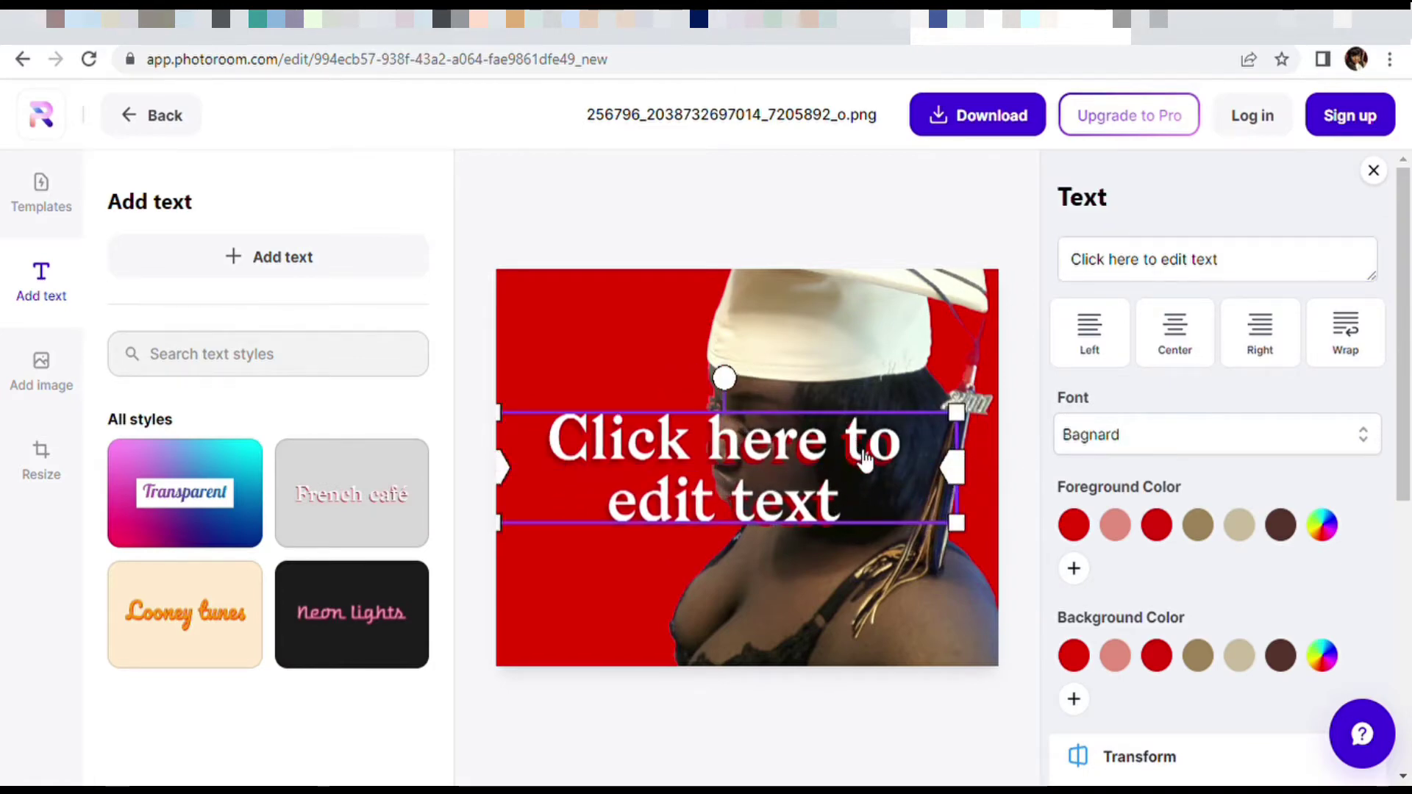
double_click(839, 517)
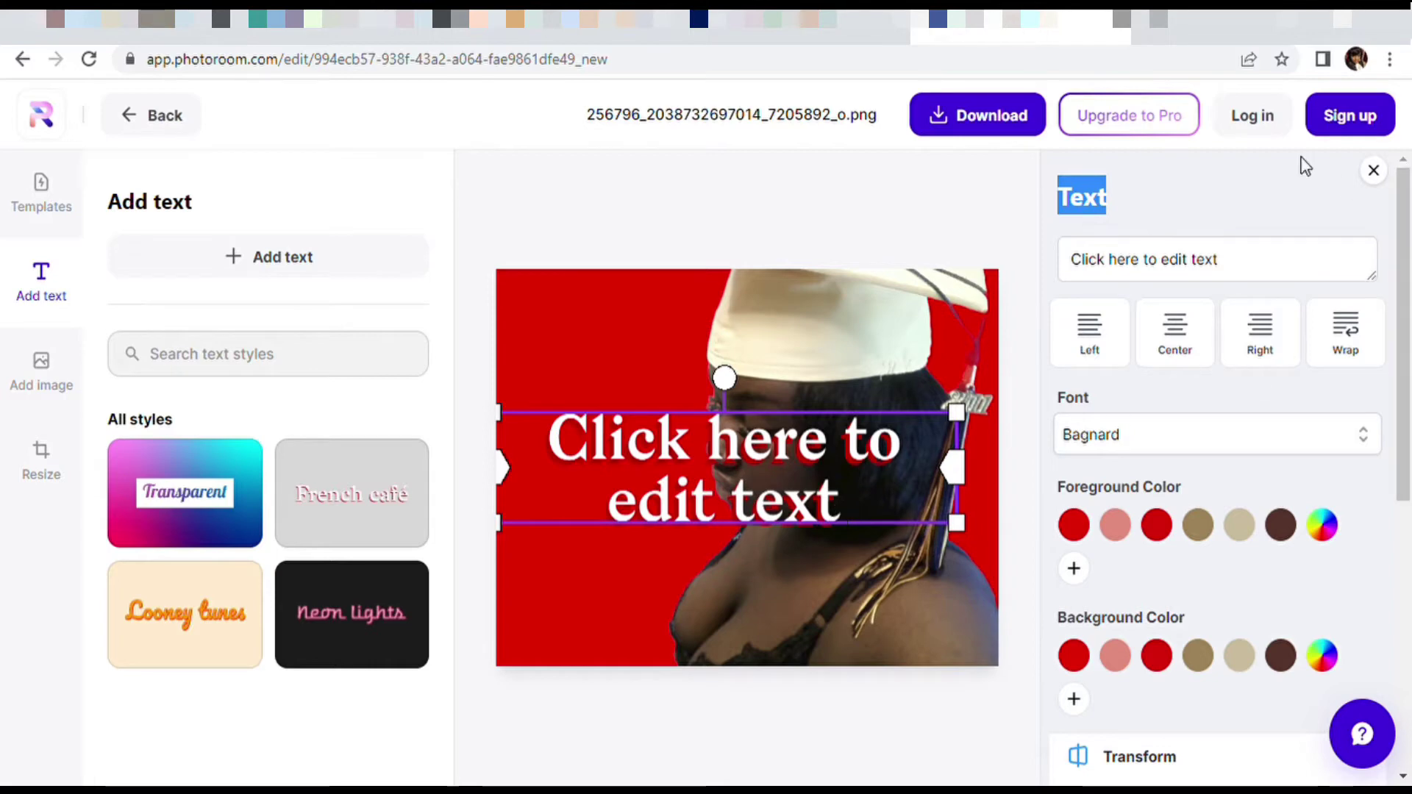
drag(1251, 265, 1057, 243)
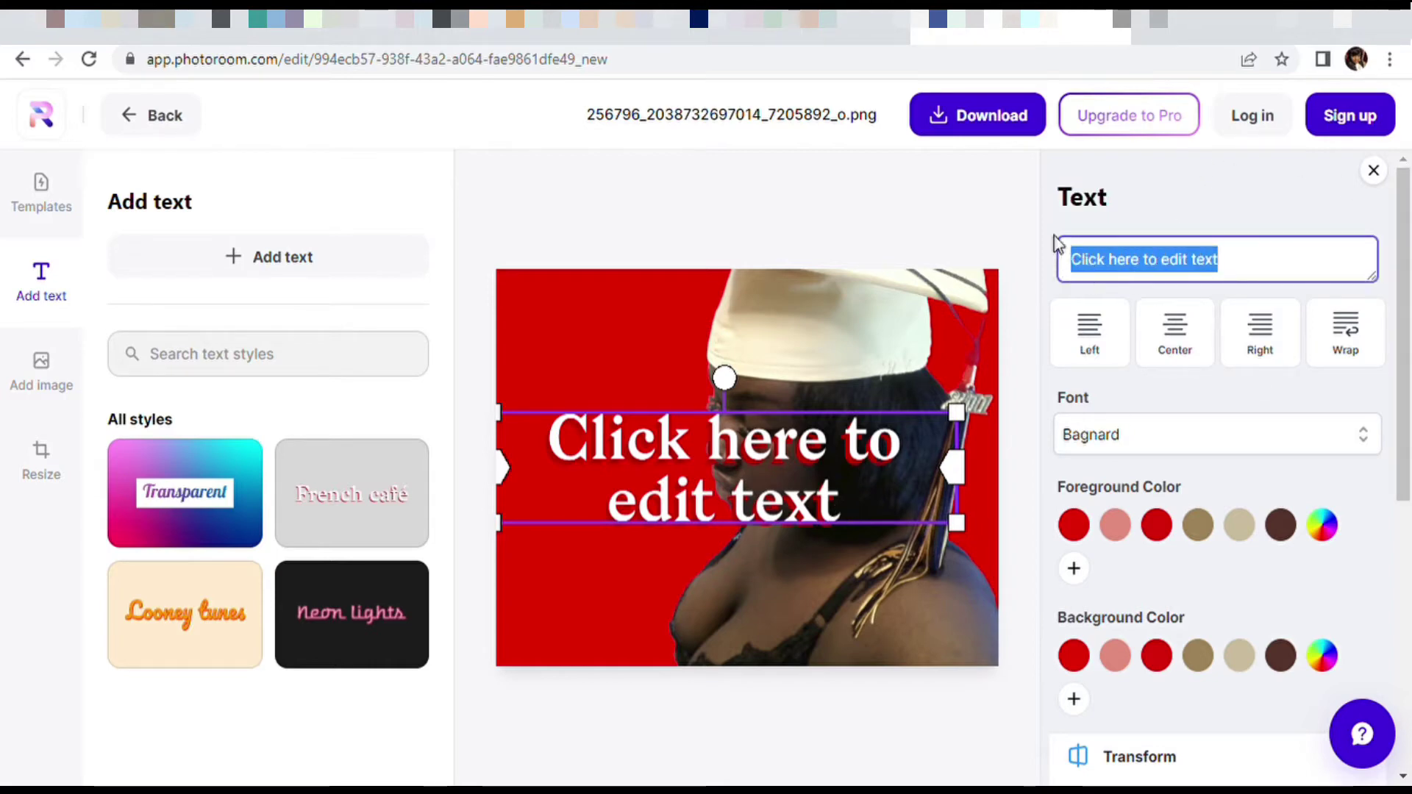
key(BackSpace)
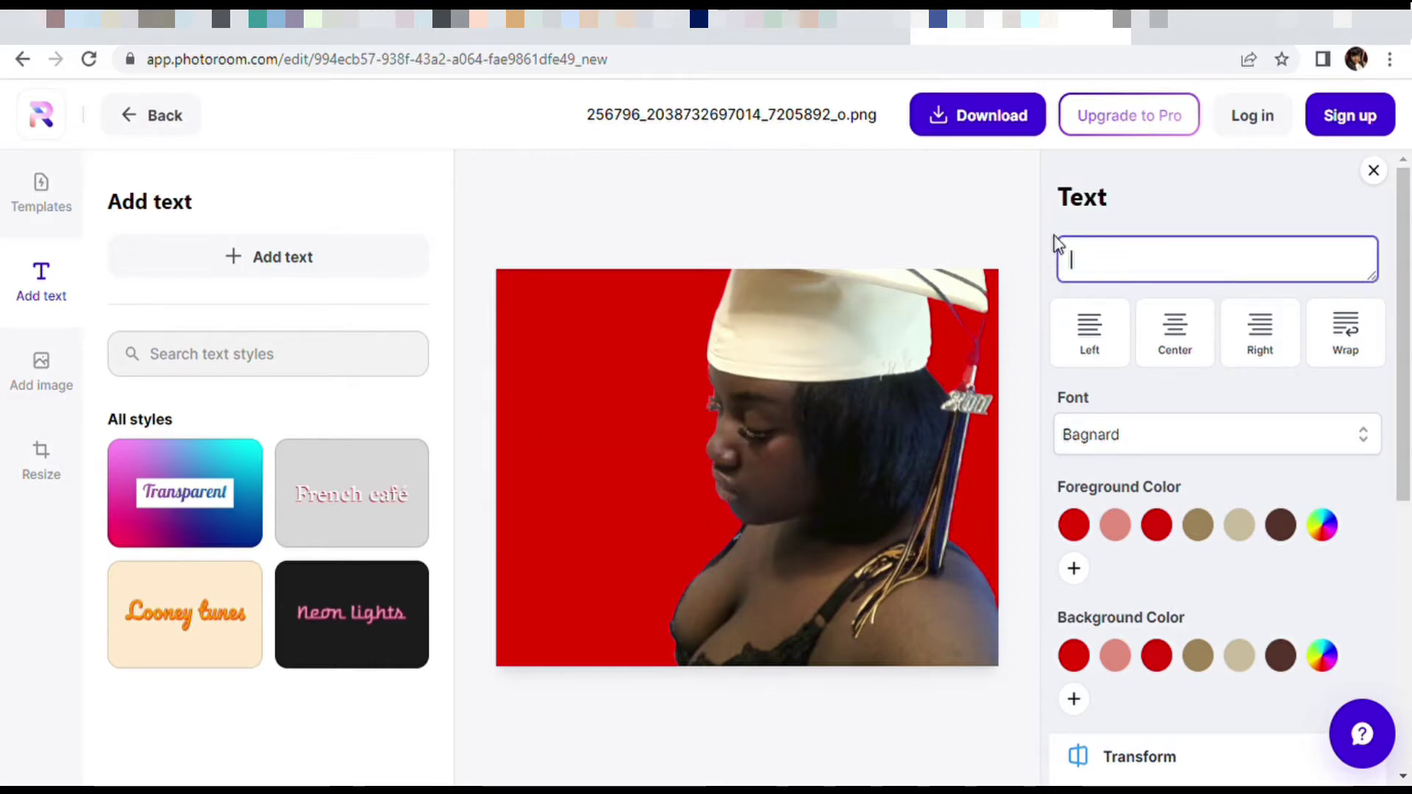
text(Melanin)
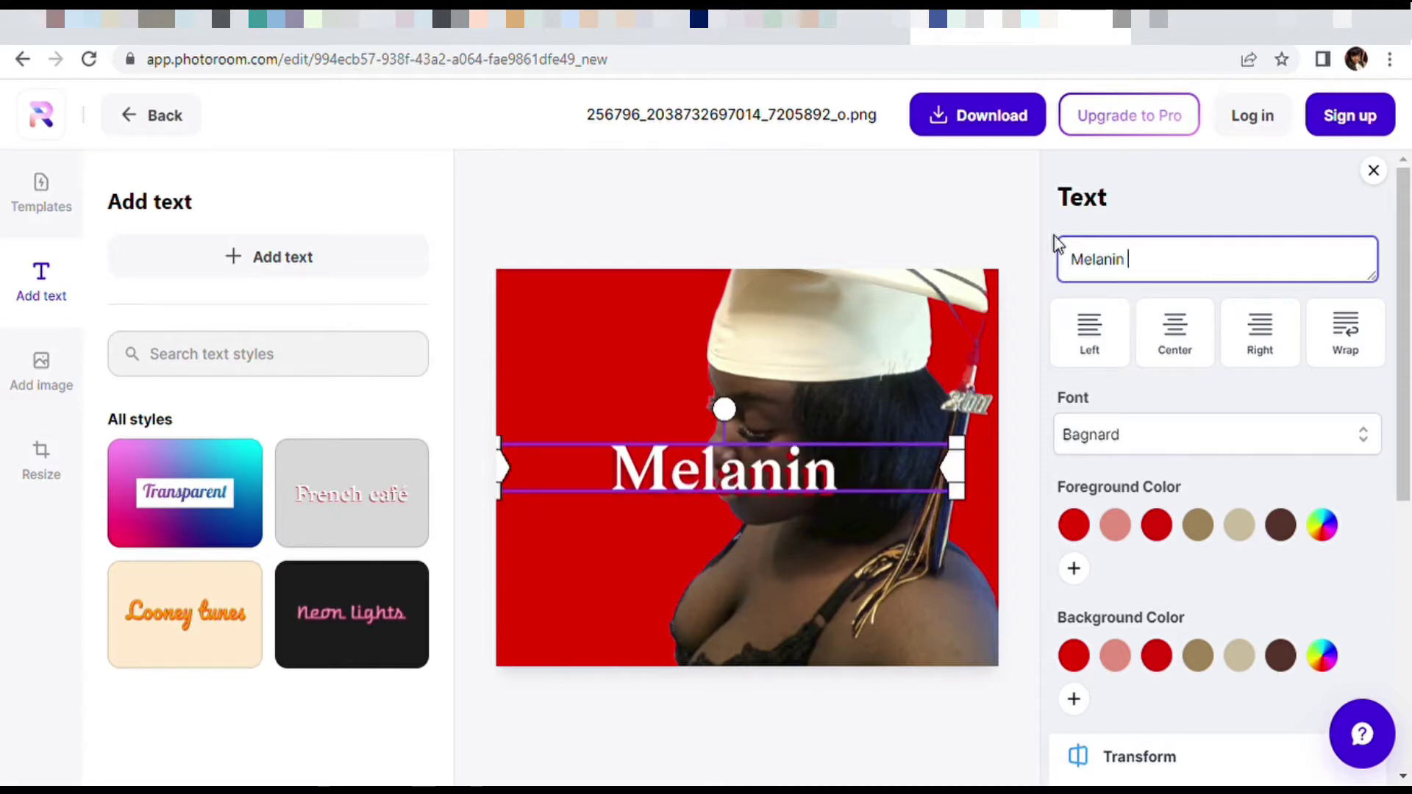
text( Dior)
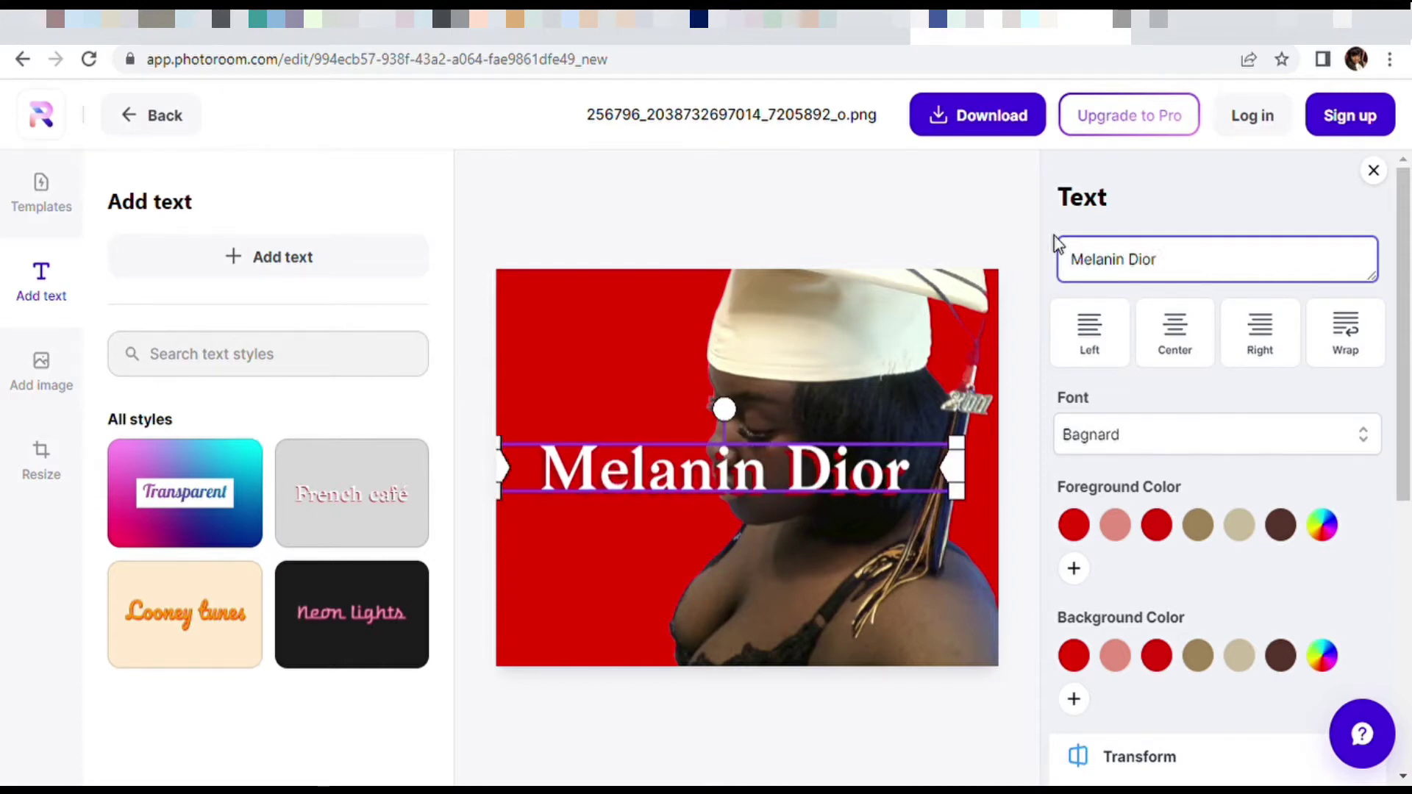
text( LLC)
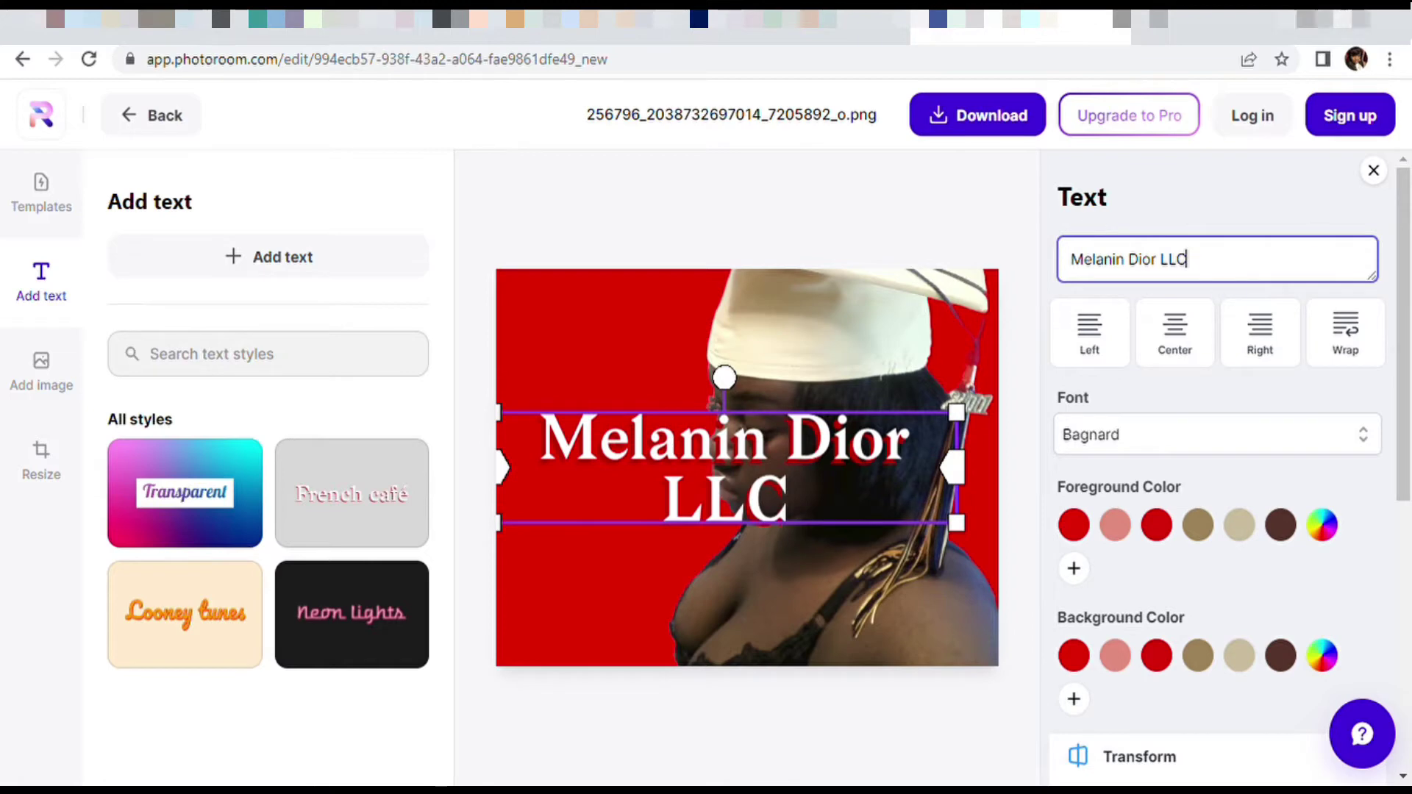
click(927, 427)
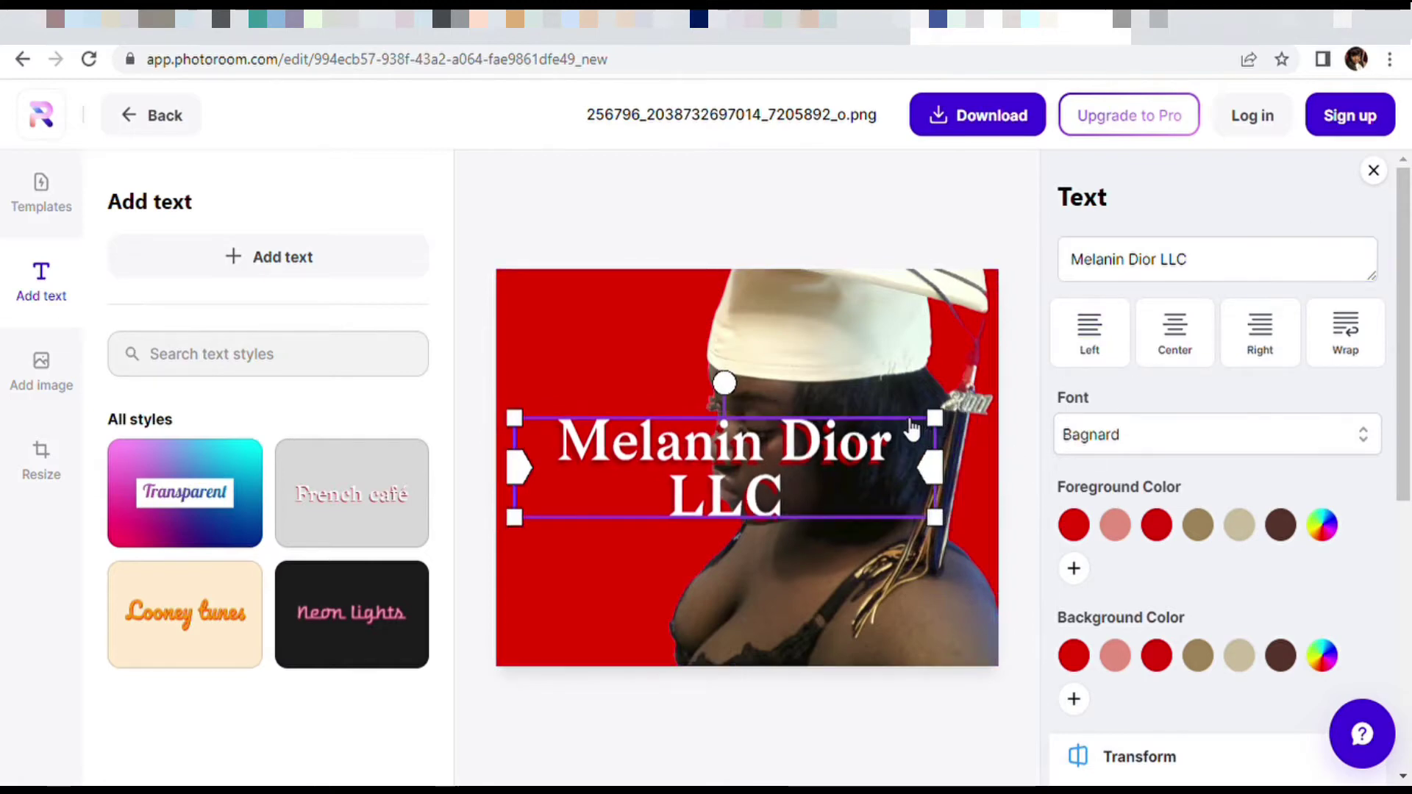
Move the caption toward the top and set its font to Bagnard
drag(739, 470, 699, 389)
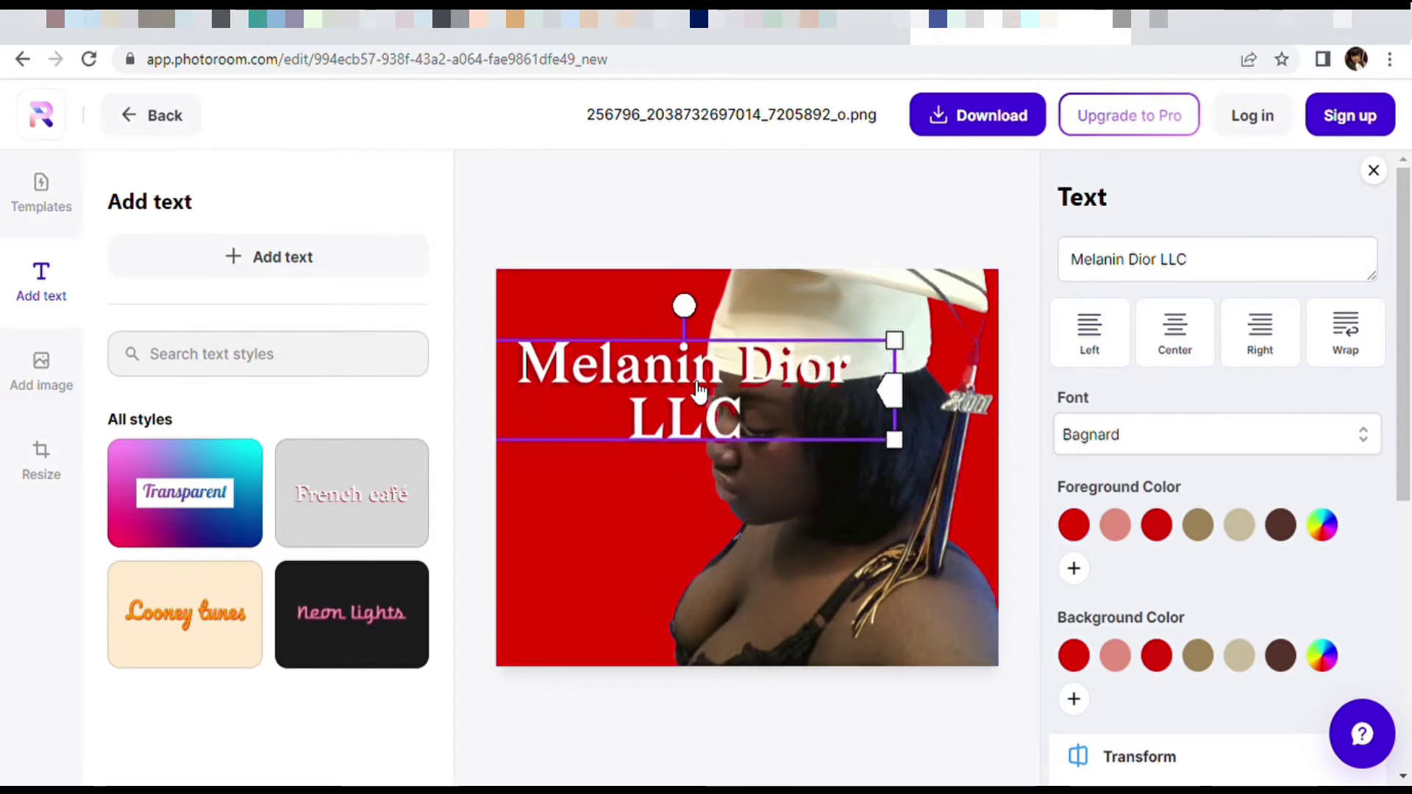
drag(1059, 197, 1146, 242)
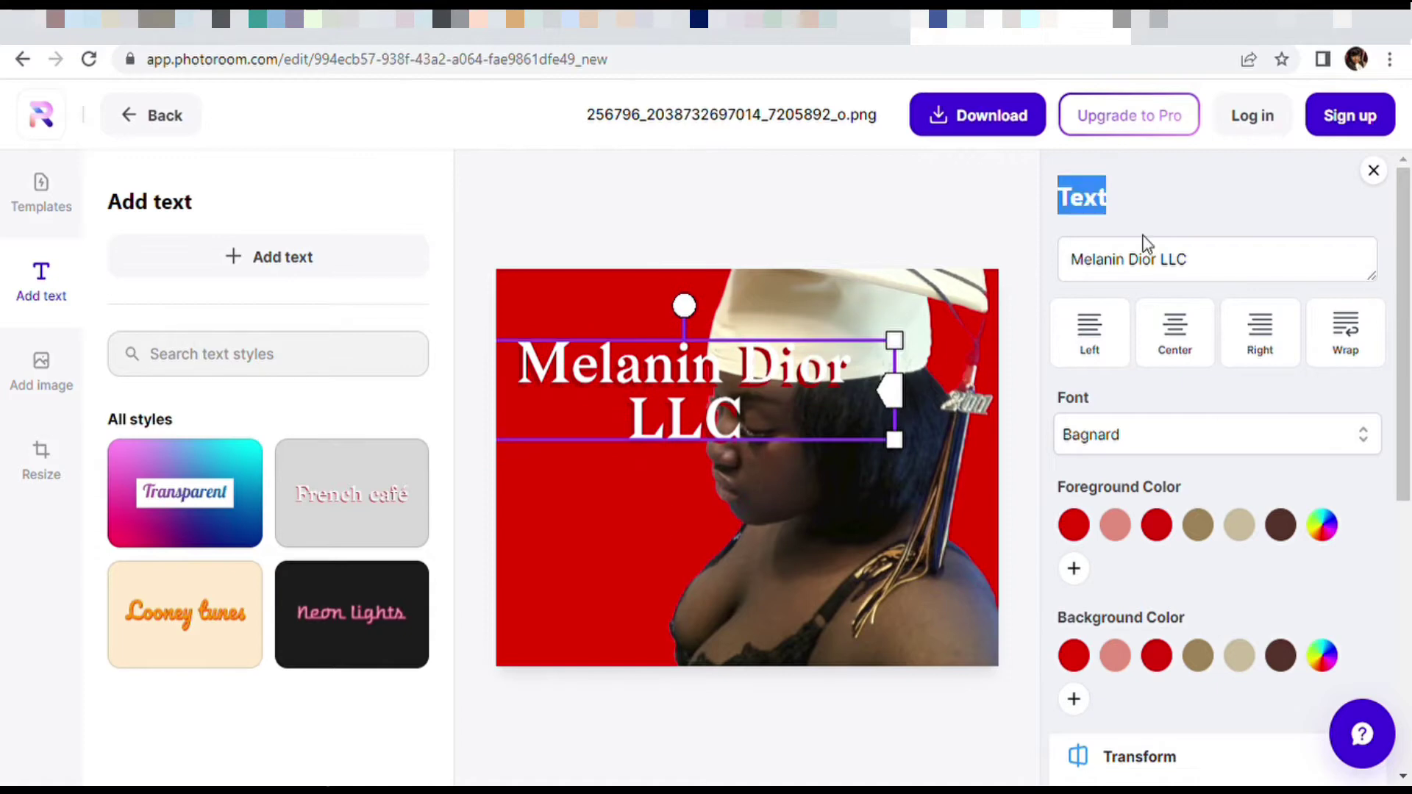
click(1164, 277)
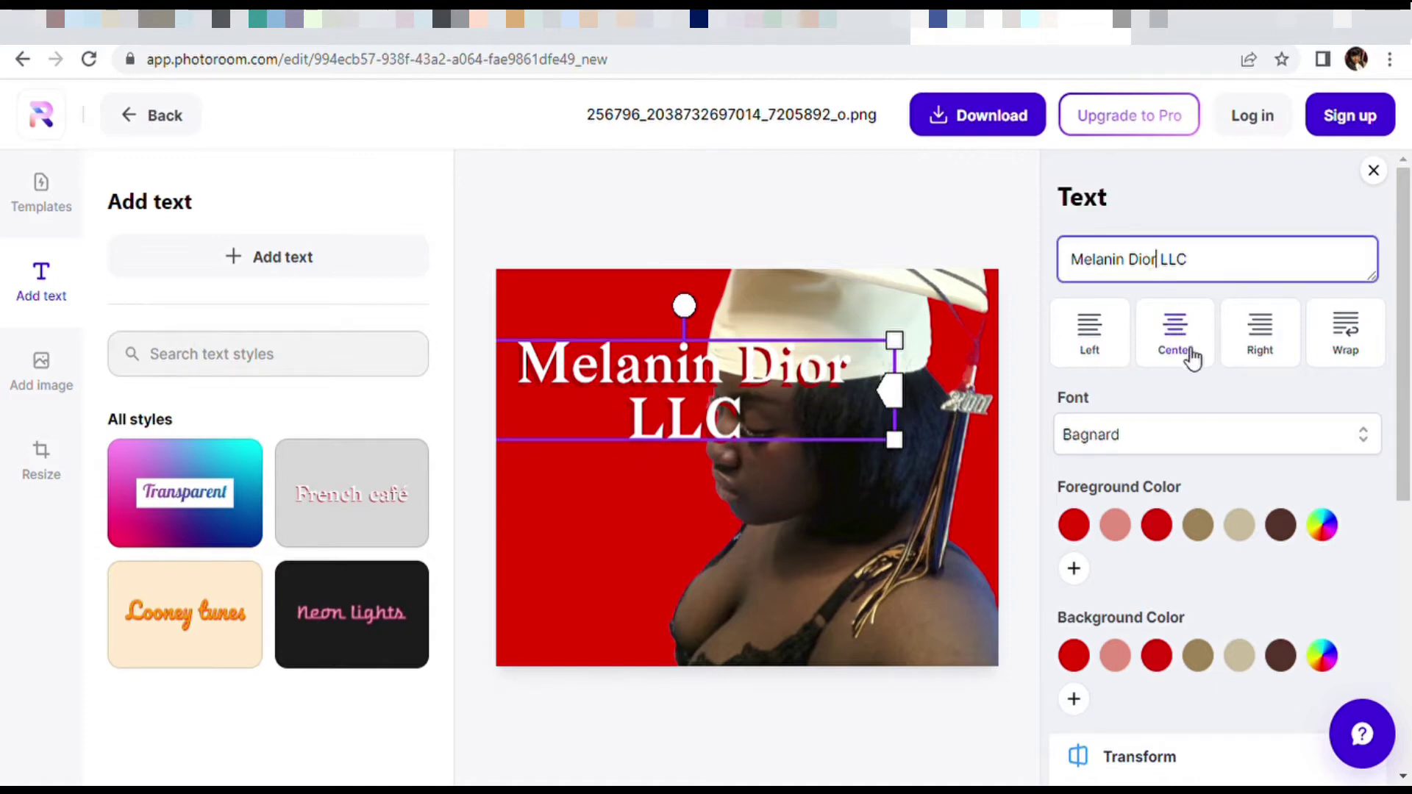
click(1201, 439)
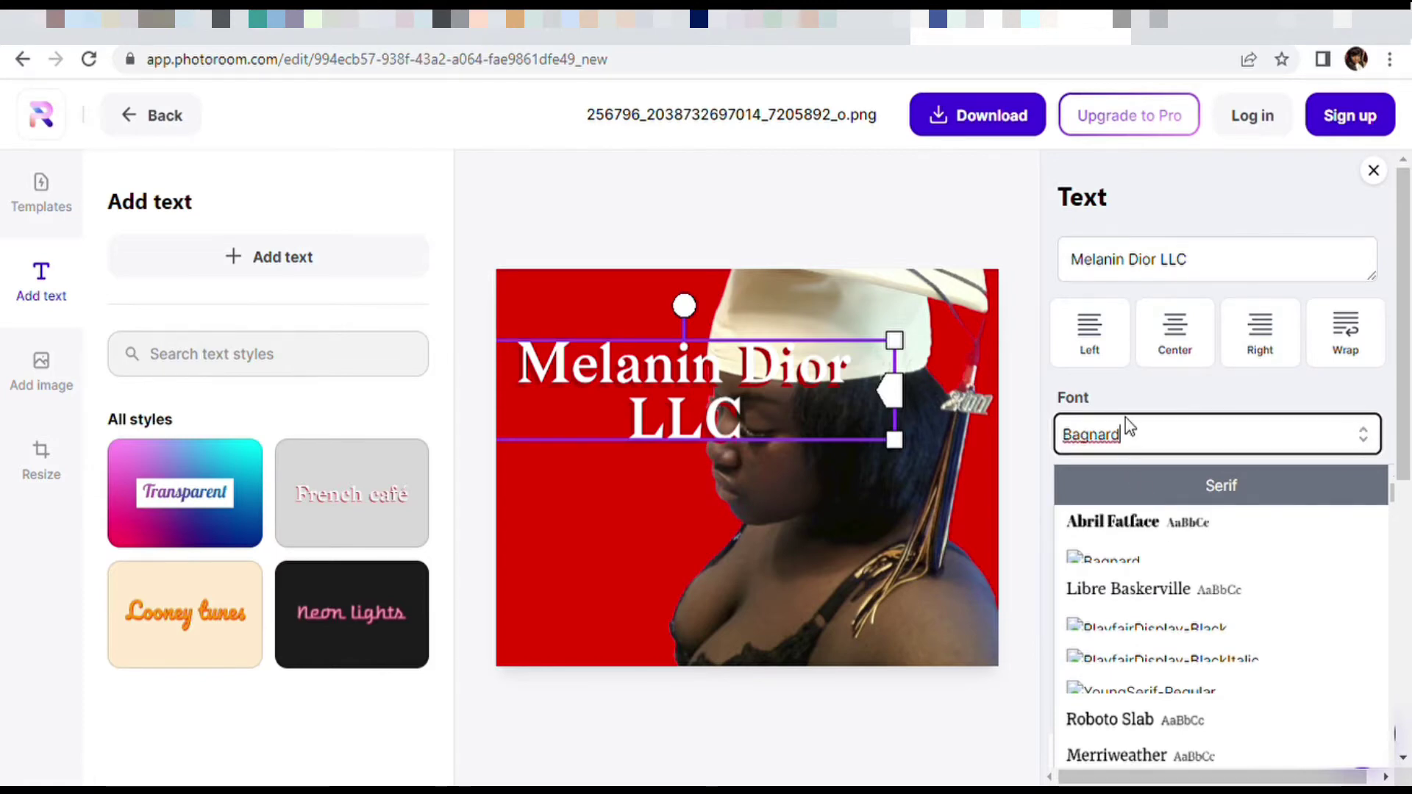
Try dark brown, gold, light pink and red as the caption's text colour
click(1190, 232)
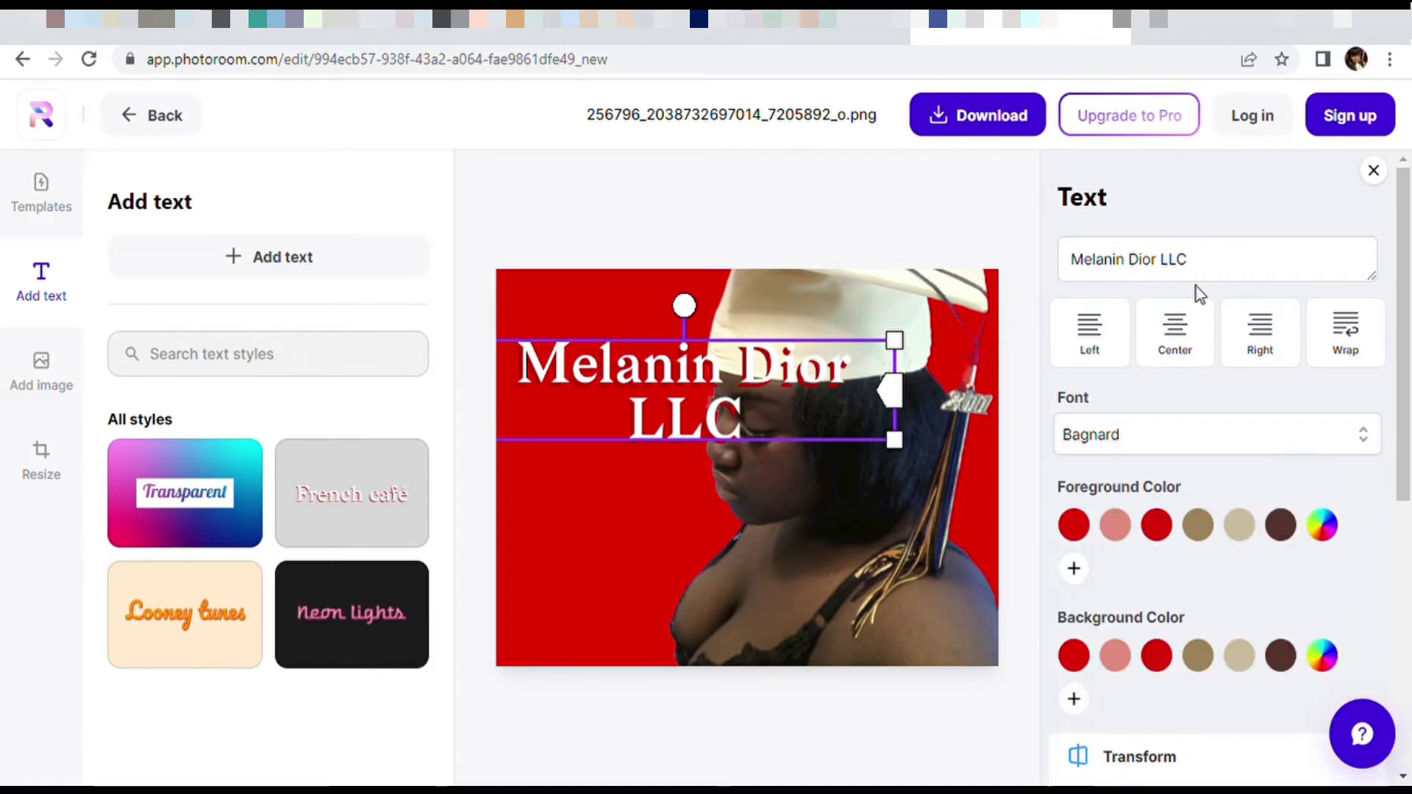
click(1289, 542)
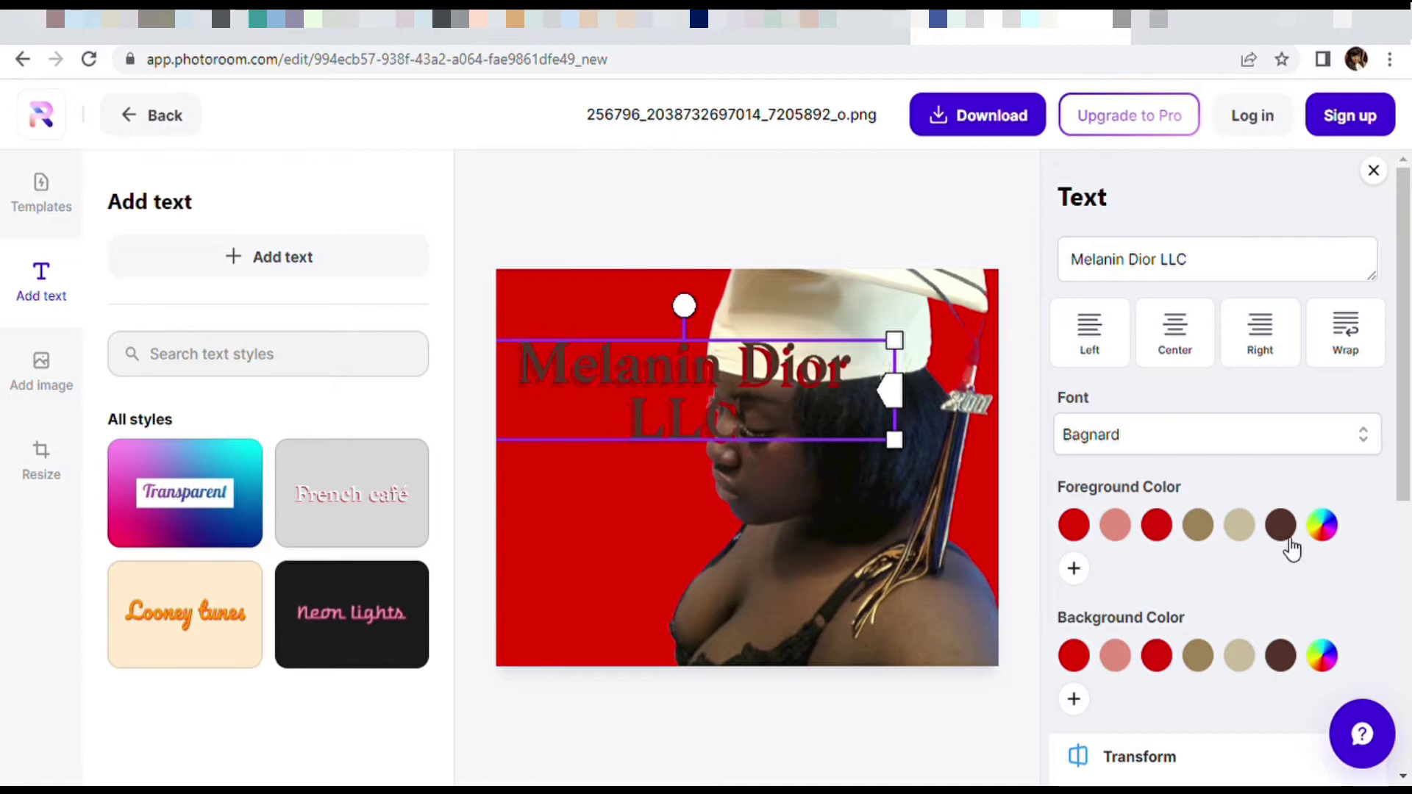
click(1203, 542)
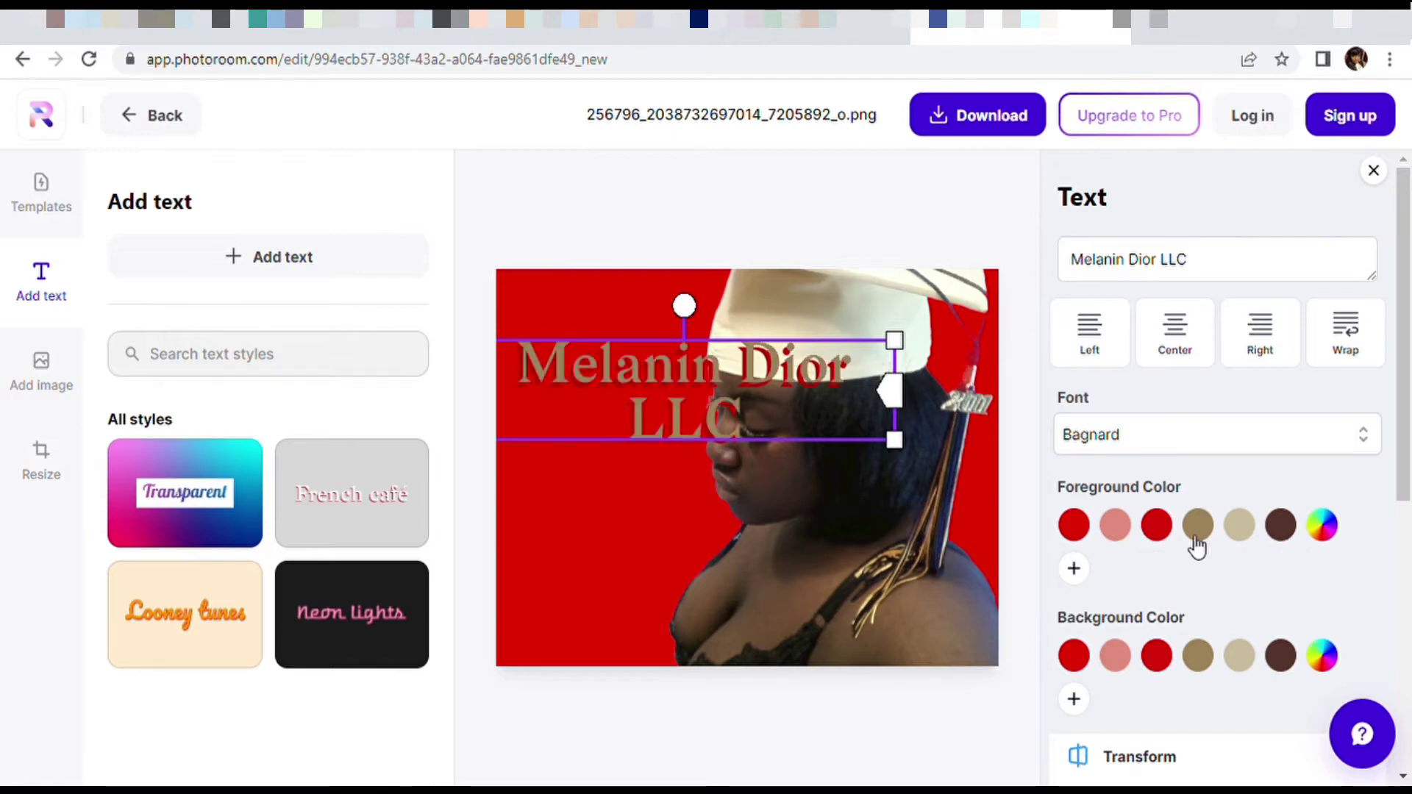
click(1116, 542)
click(1088, 537)
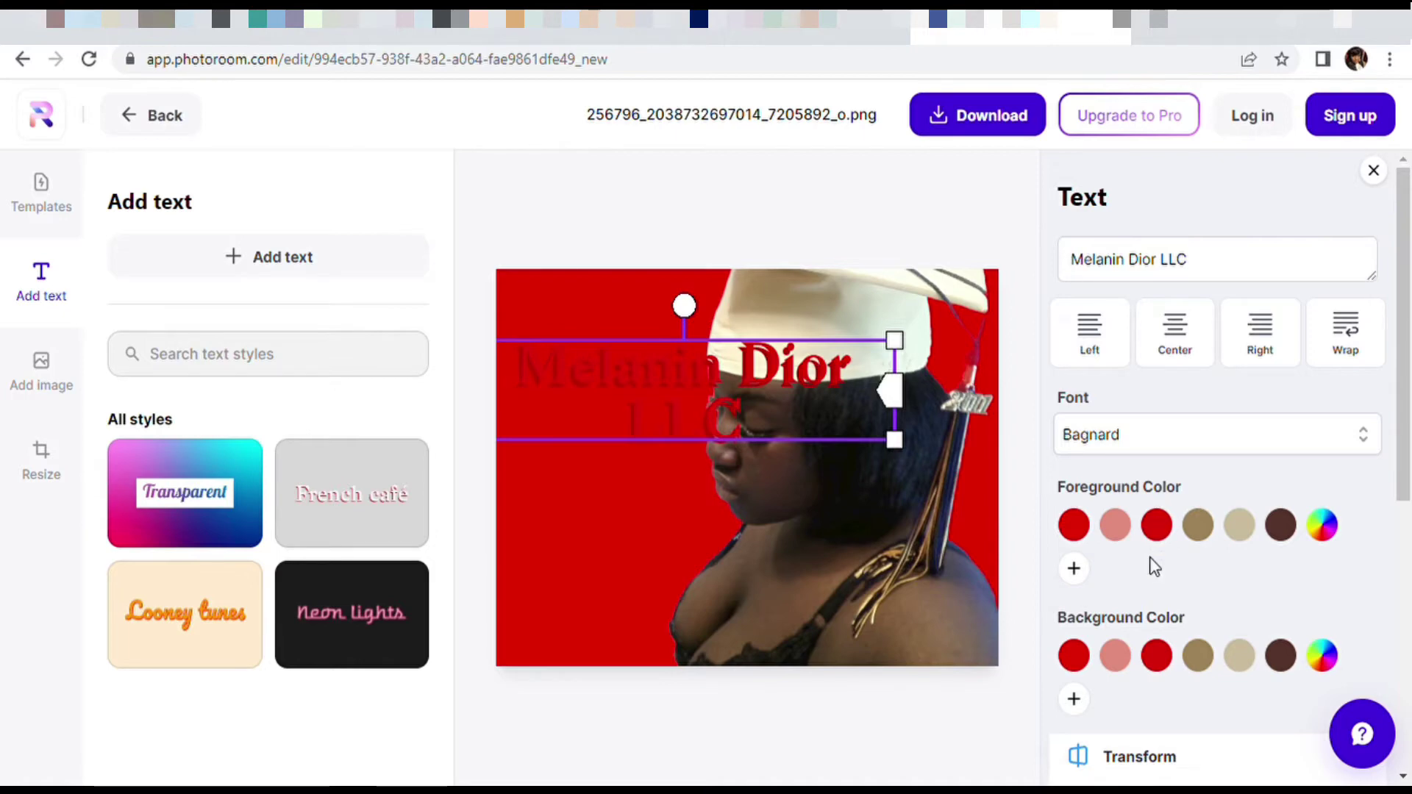
scroll(1279, 659, down, 5)
scroll(1171, 627, up, 2)
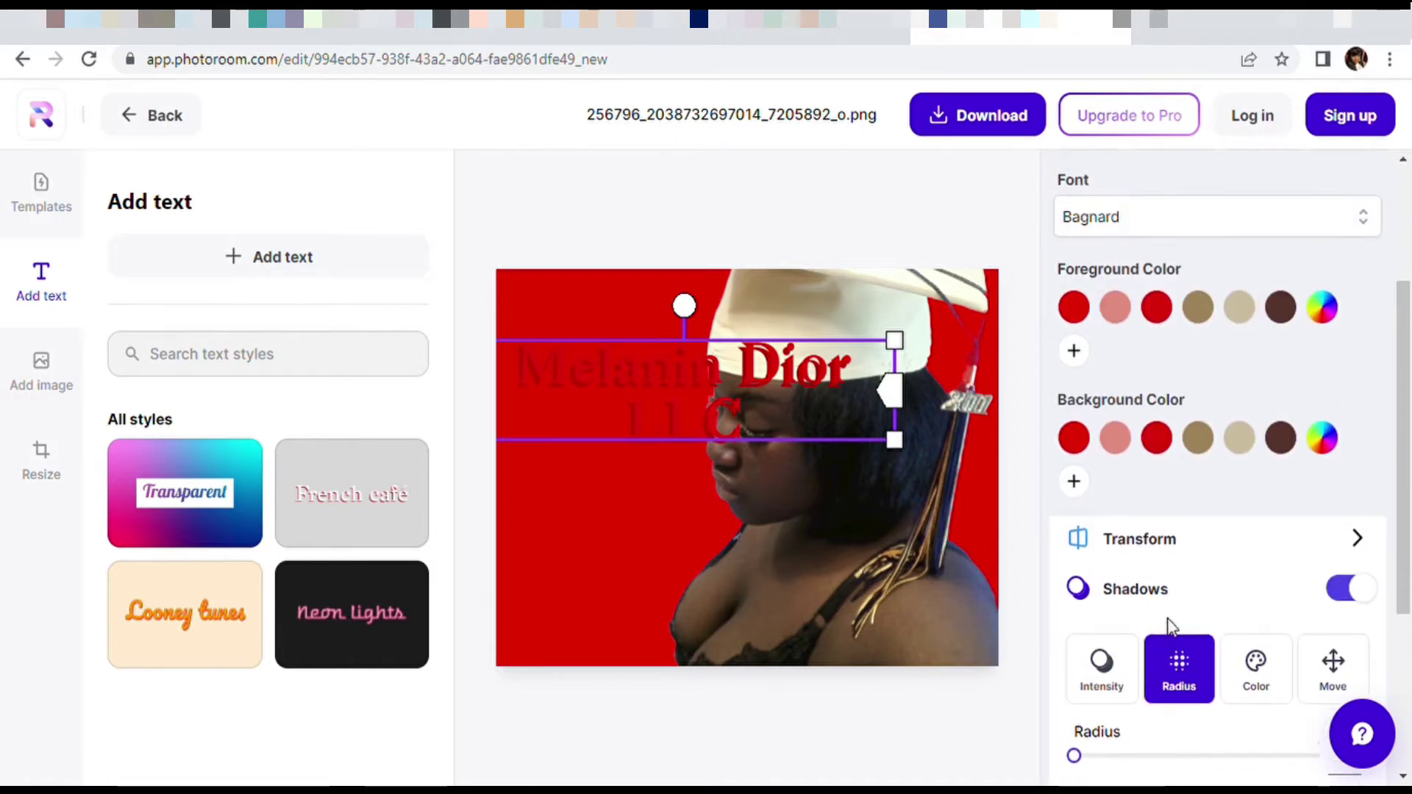
Strengthen the caption's drop shadow intensity and make the shadow colour white
click(1108, 682)
click(1177, 757)
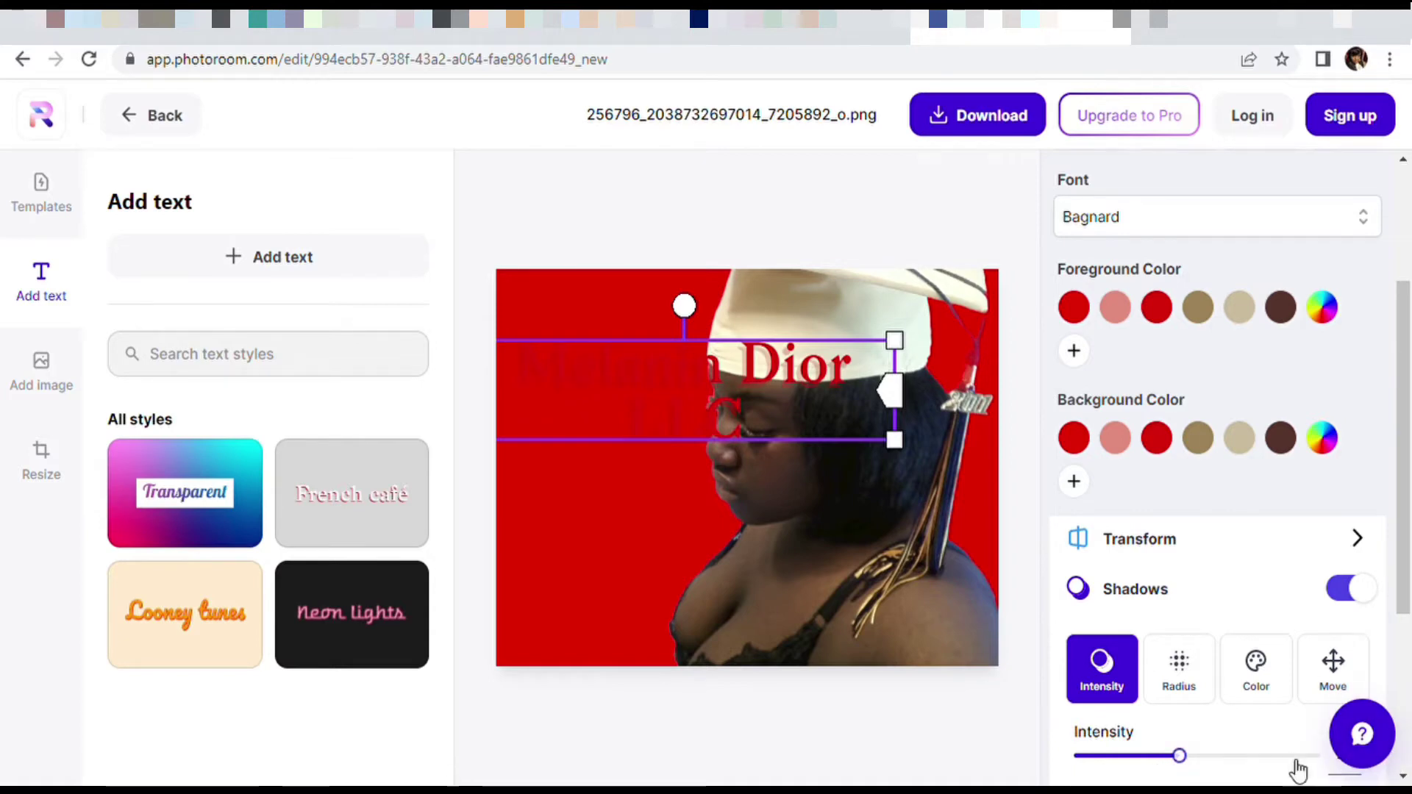
drag(1180, 757, 1293, 757)
click(1257, 673)
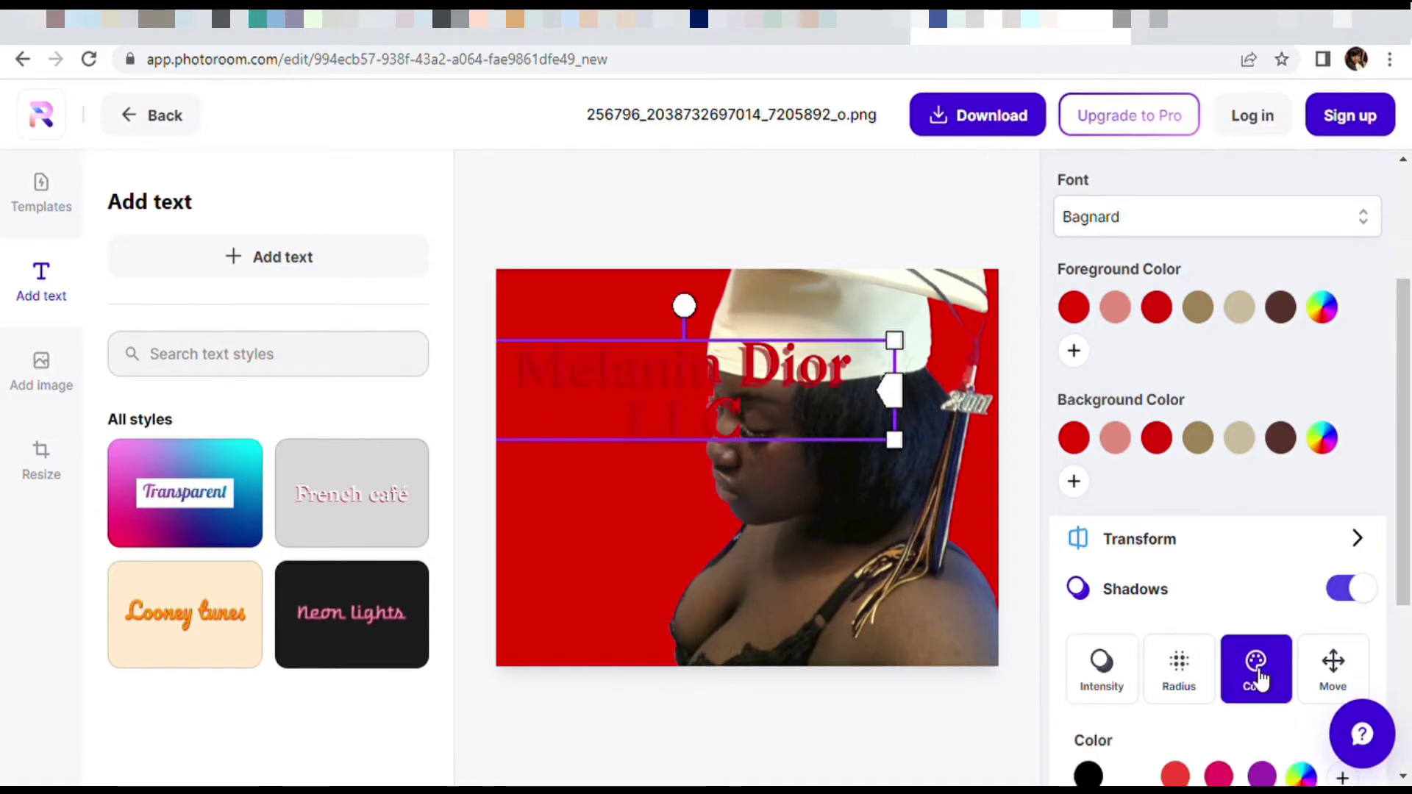
scroll(1243, 697, down, 1)
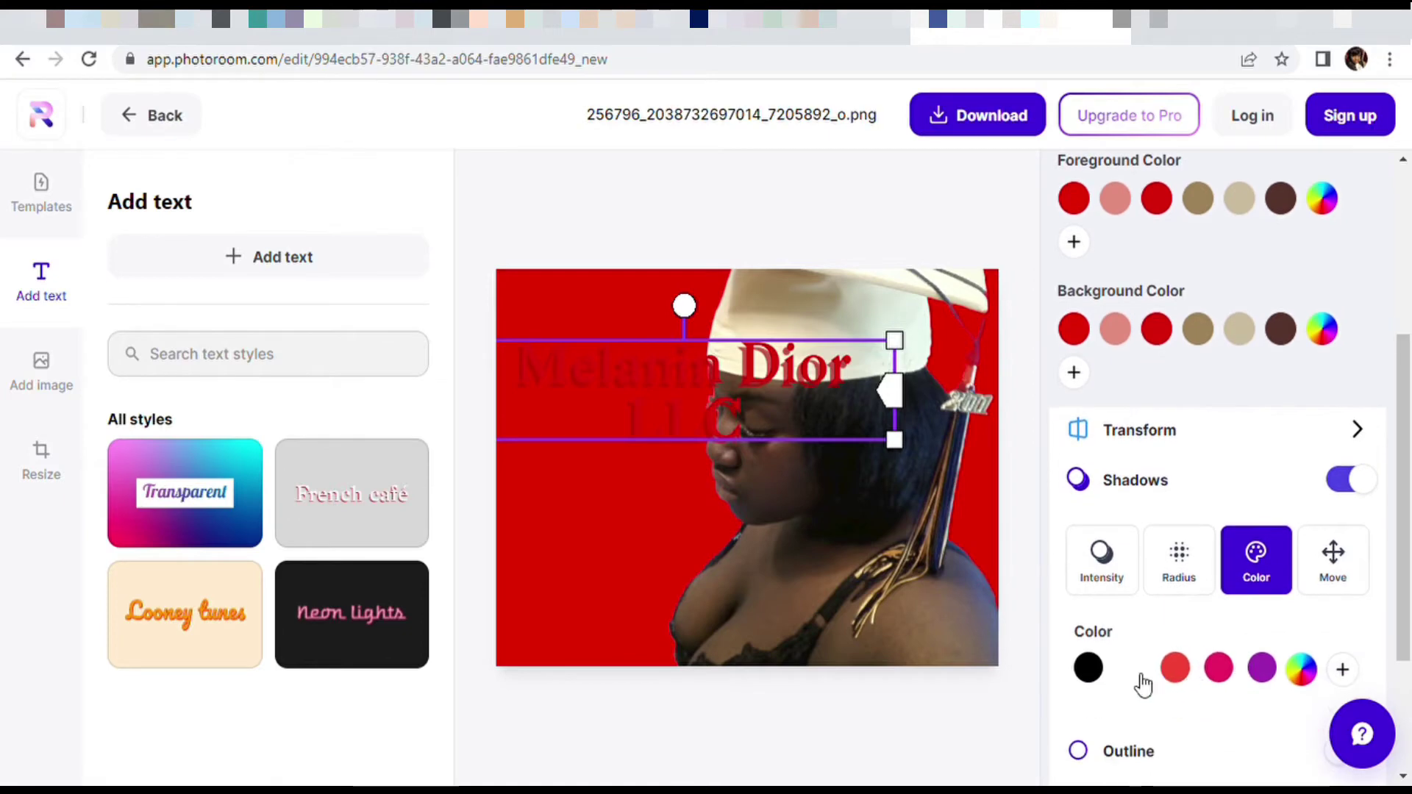
click(1130, 678)
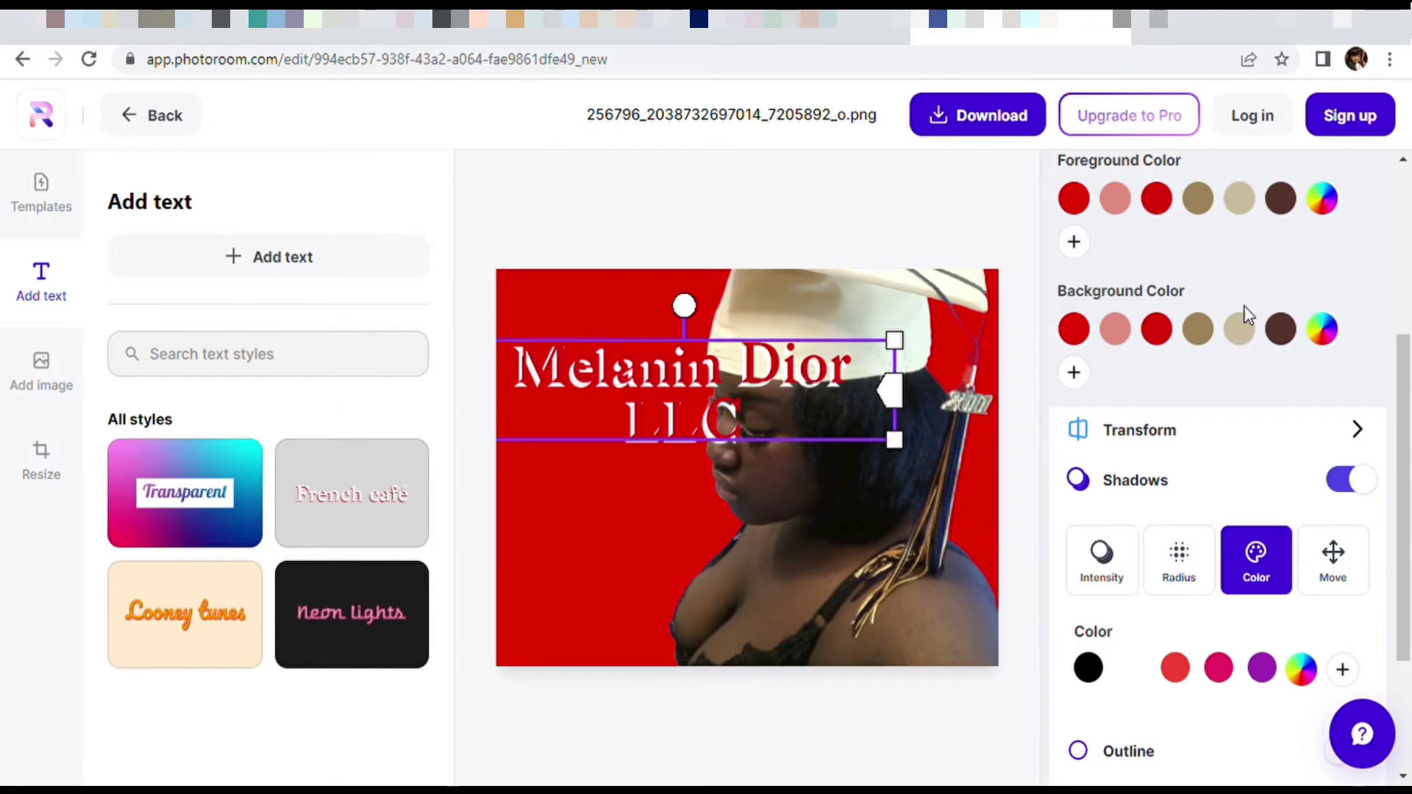
Try a golden tan text background, then set the caption text colour to pure white #FFFFFF
click(1323, 330)
drag(1225, 433, 1229, 413)
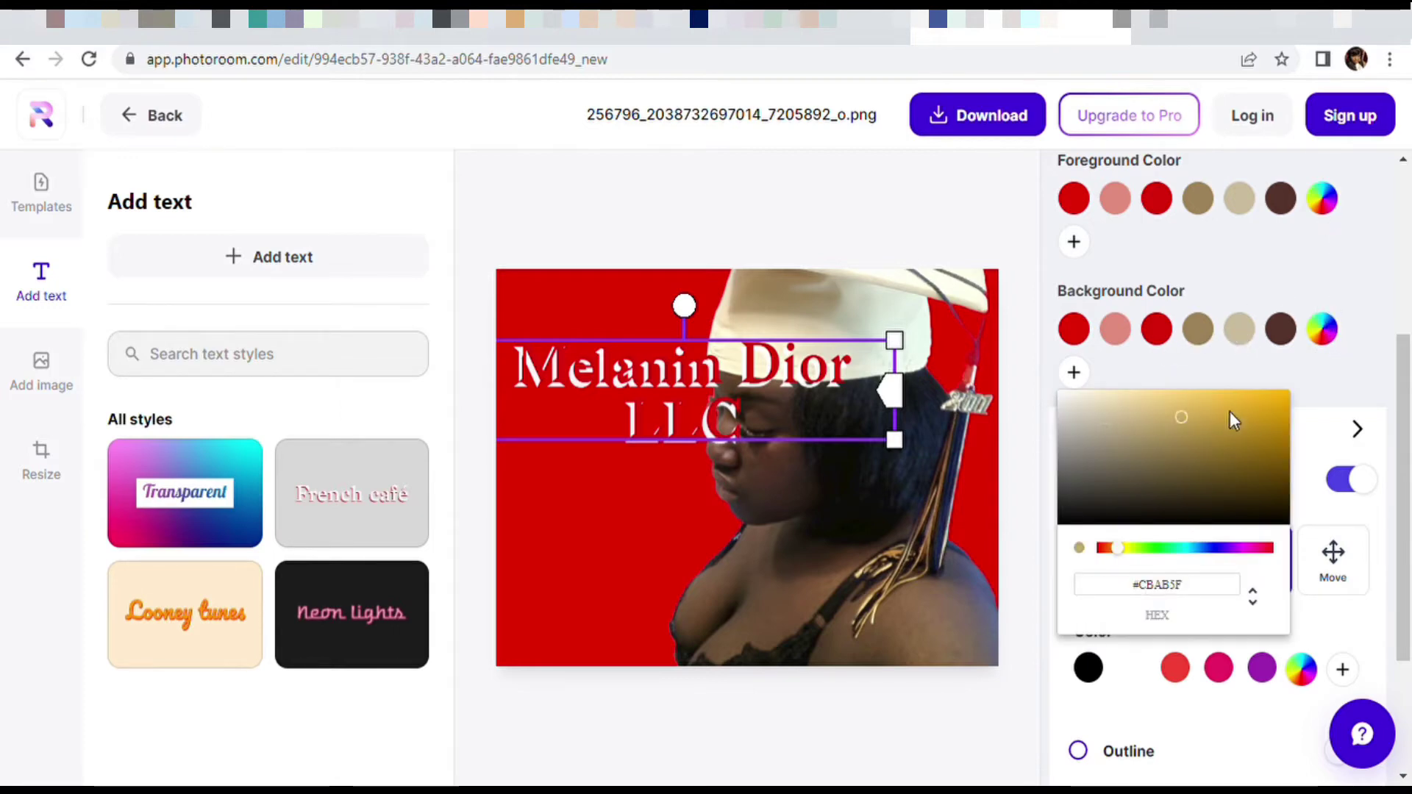
click(1283, 396)
click(1362, 272)
scroll(1267, 325, up, 3)
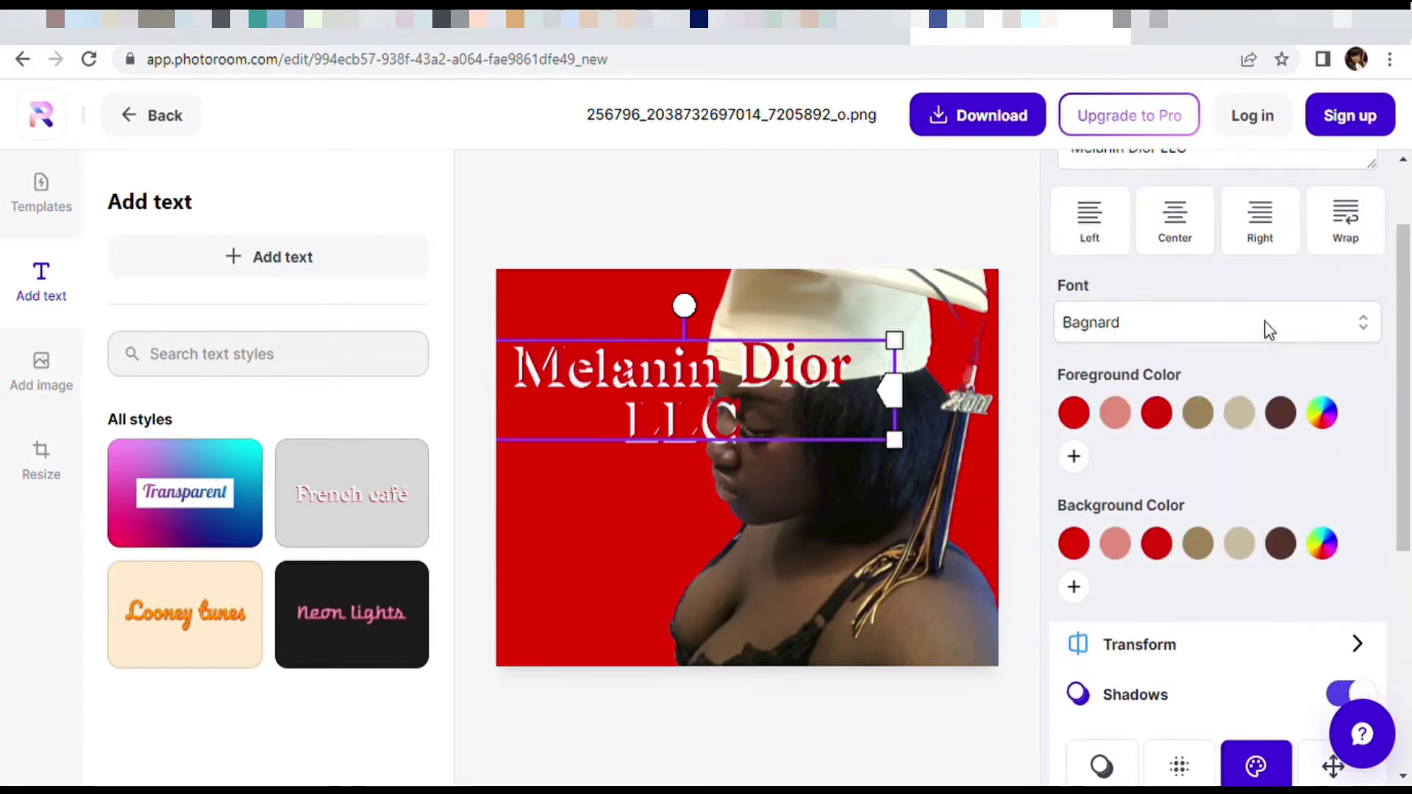
click(1324, 420)
drag(1130, 543, 1058, 479)
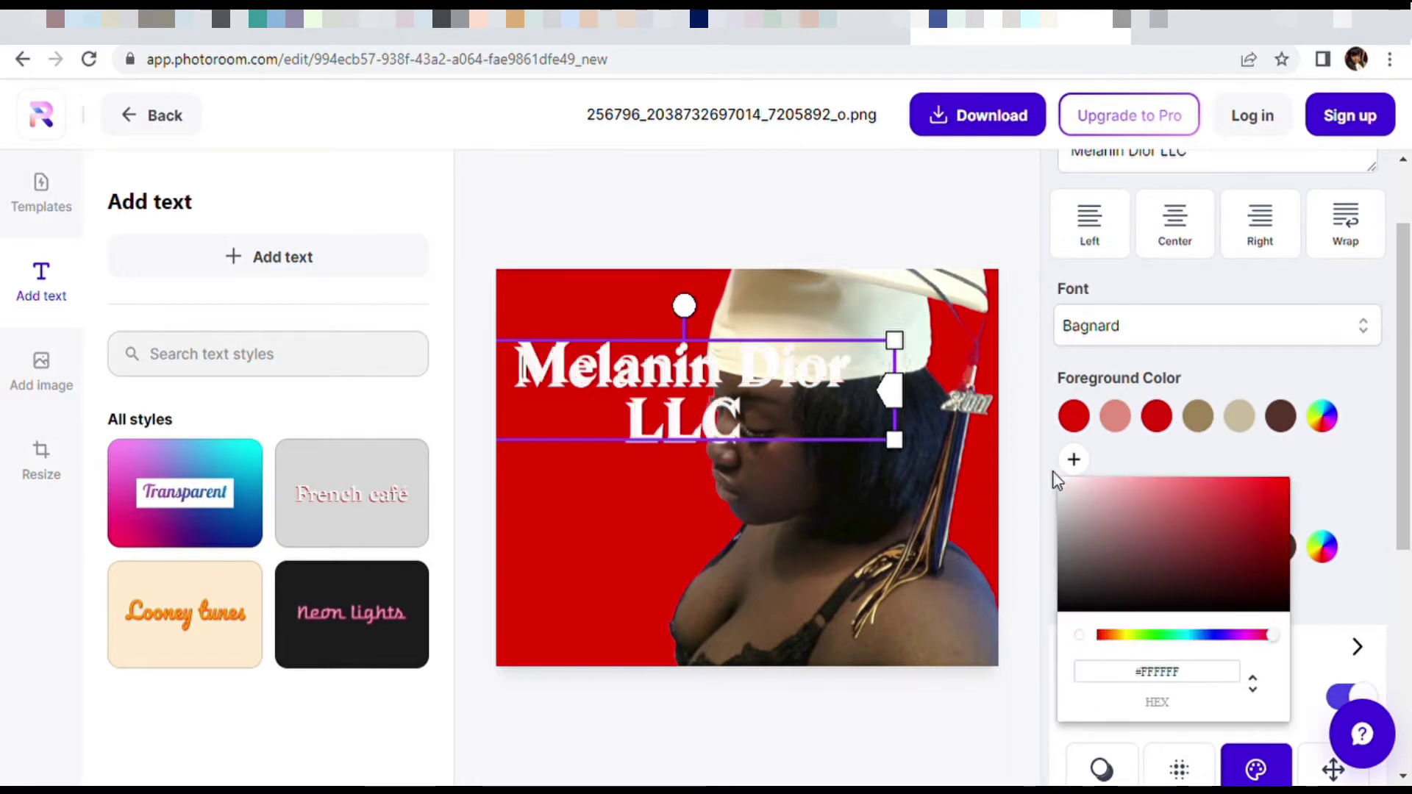
click(1378, 396)
scroll(1373, 390, down, 2)
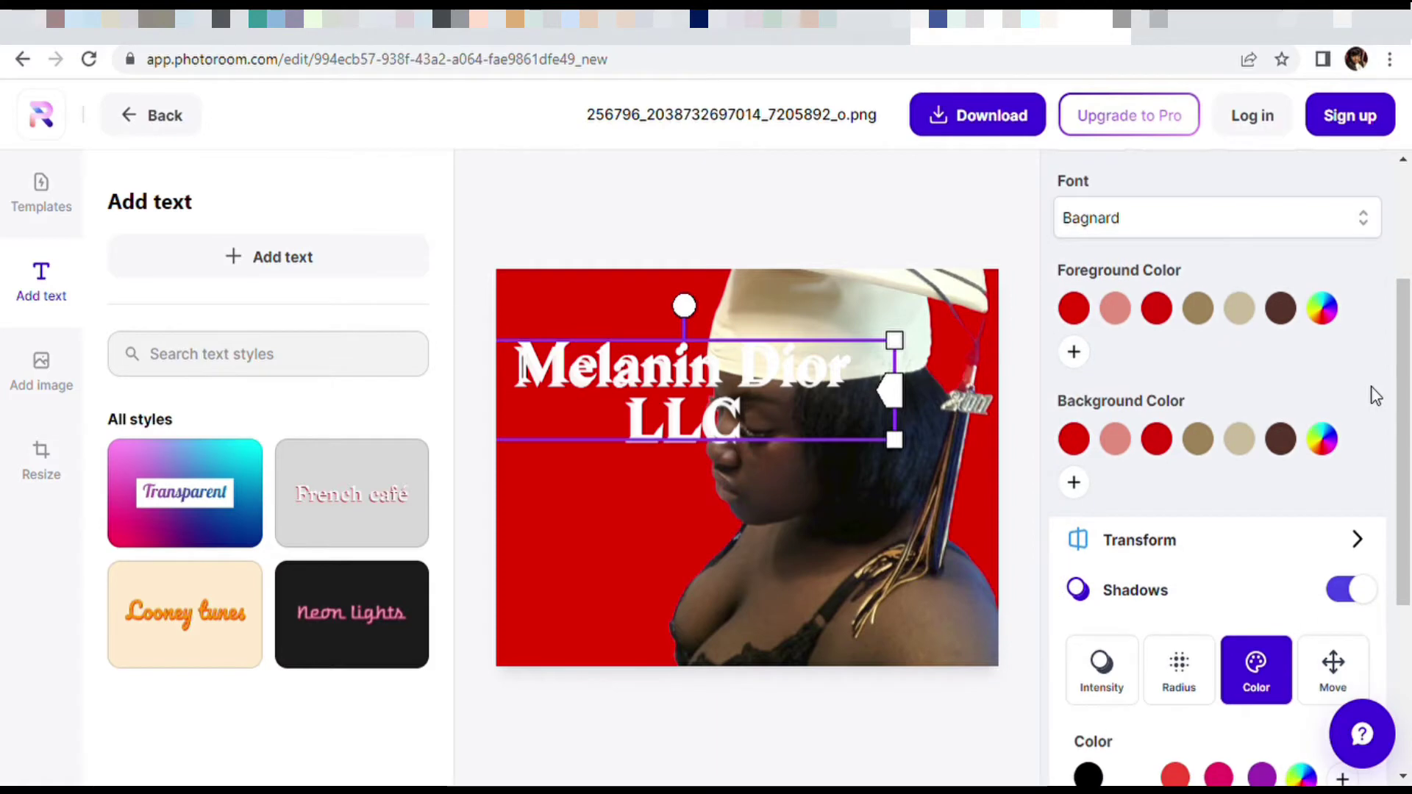
scroll(1295, 383, down, 2)
scroll(1290, 377, down, 3)
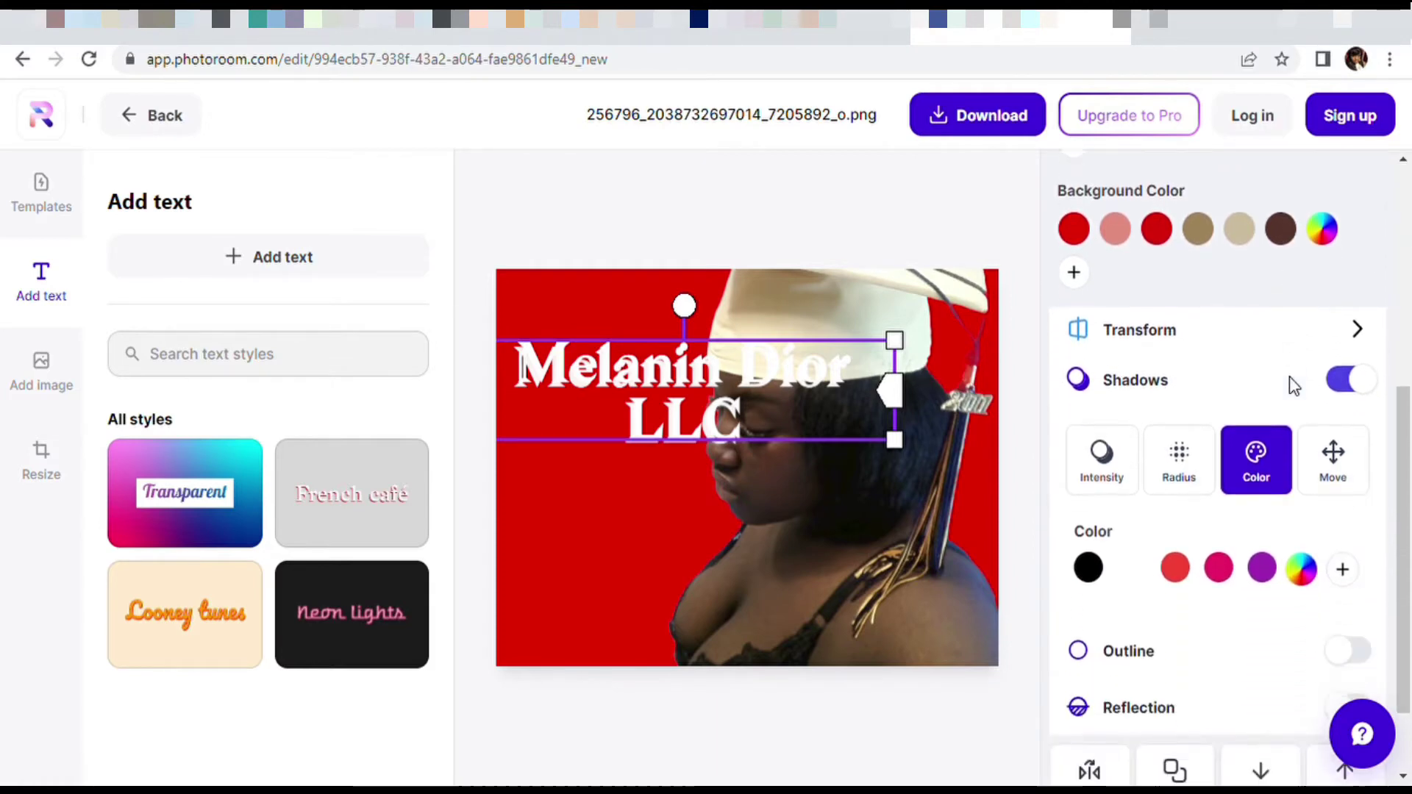
scroll(1289, 378, down, 1)
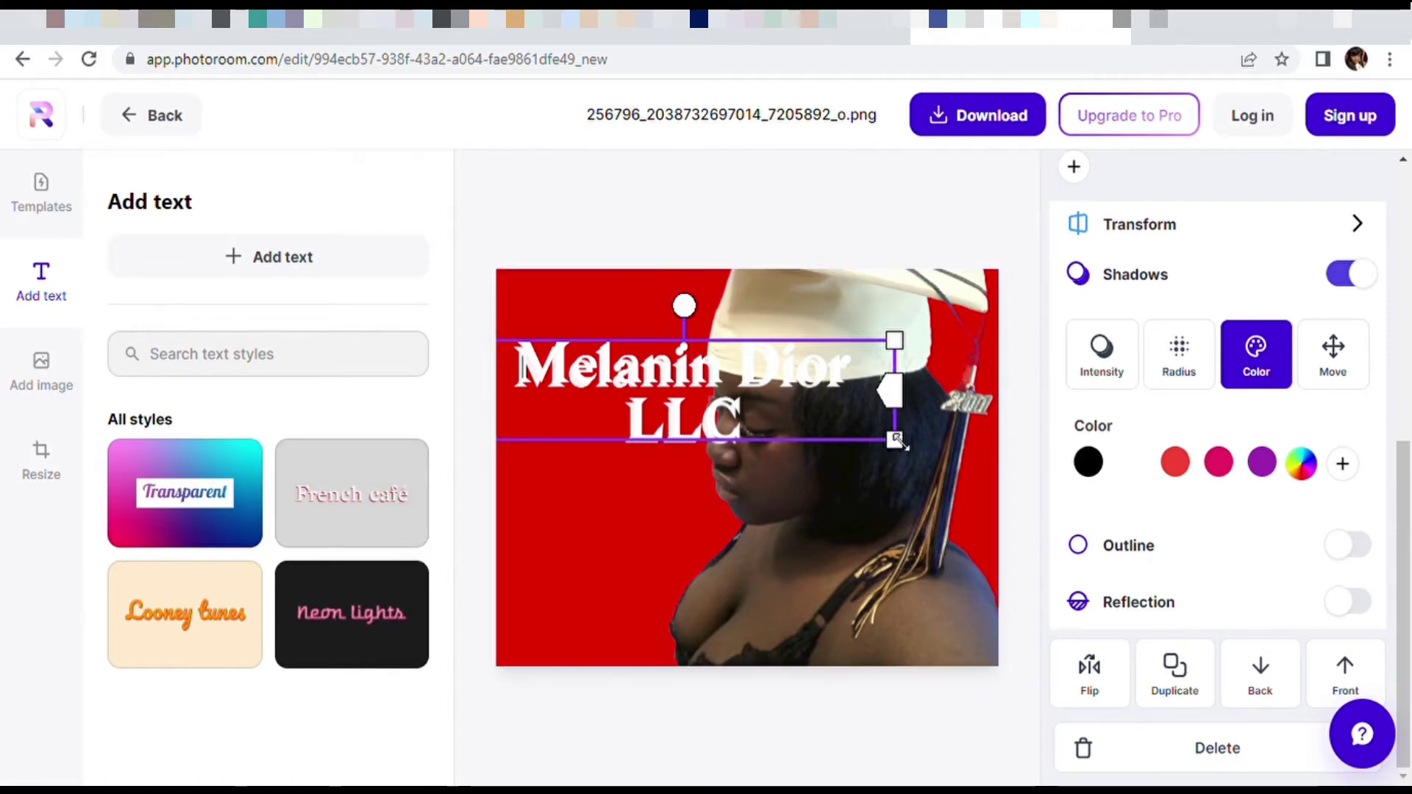
Shrink the caption into the portrait's top-left corner, then return to the design from the home page
drag(898, 439, 782, 415)
drag(673, 373, 614, 305)
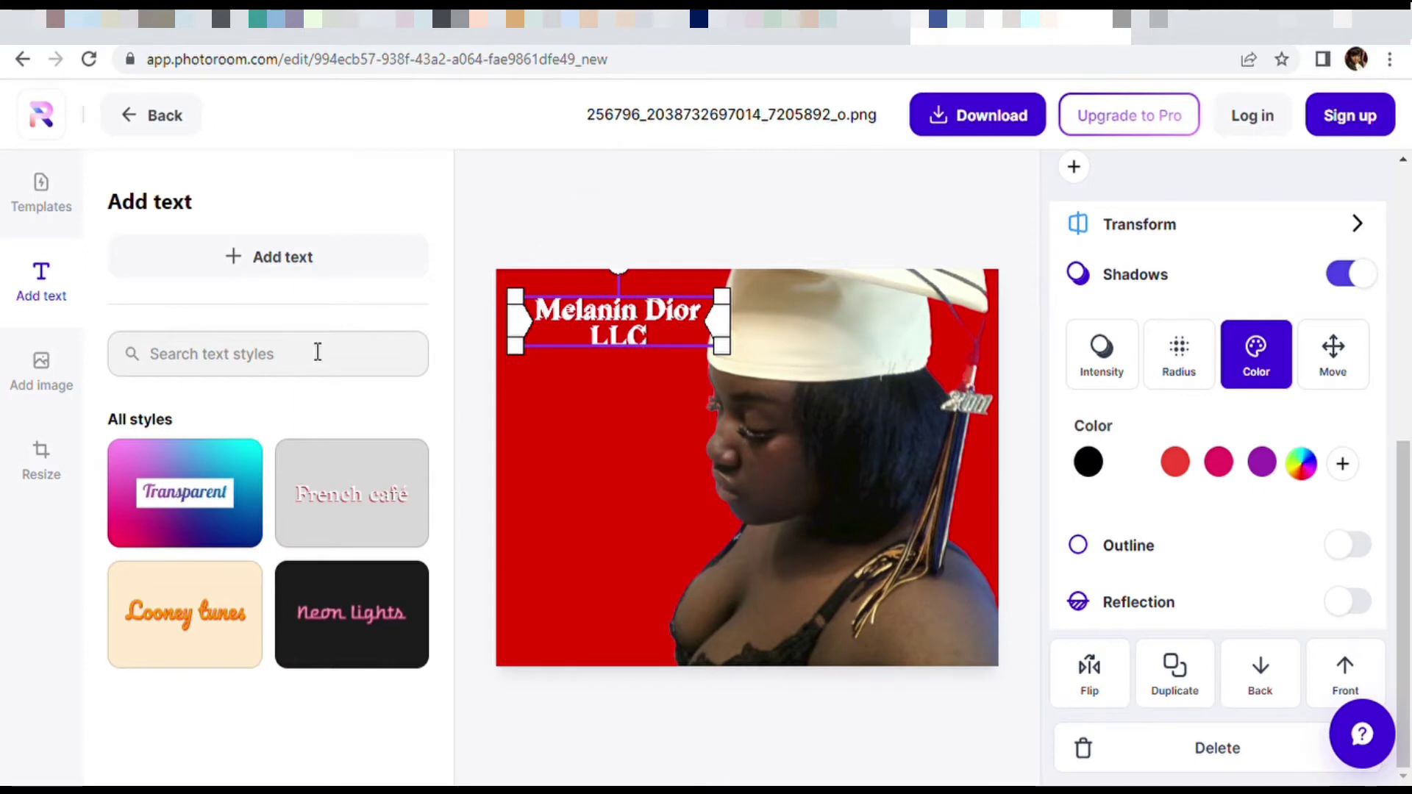
click(37, 117)
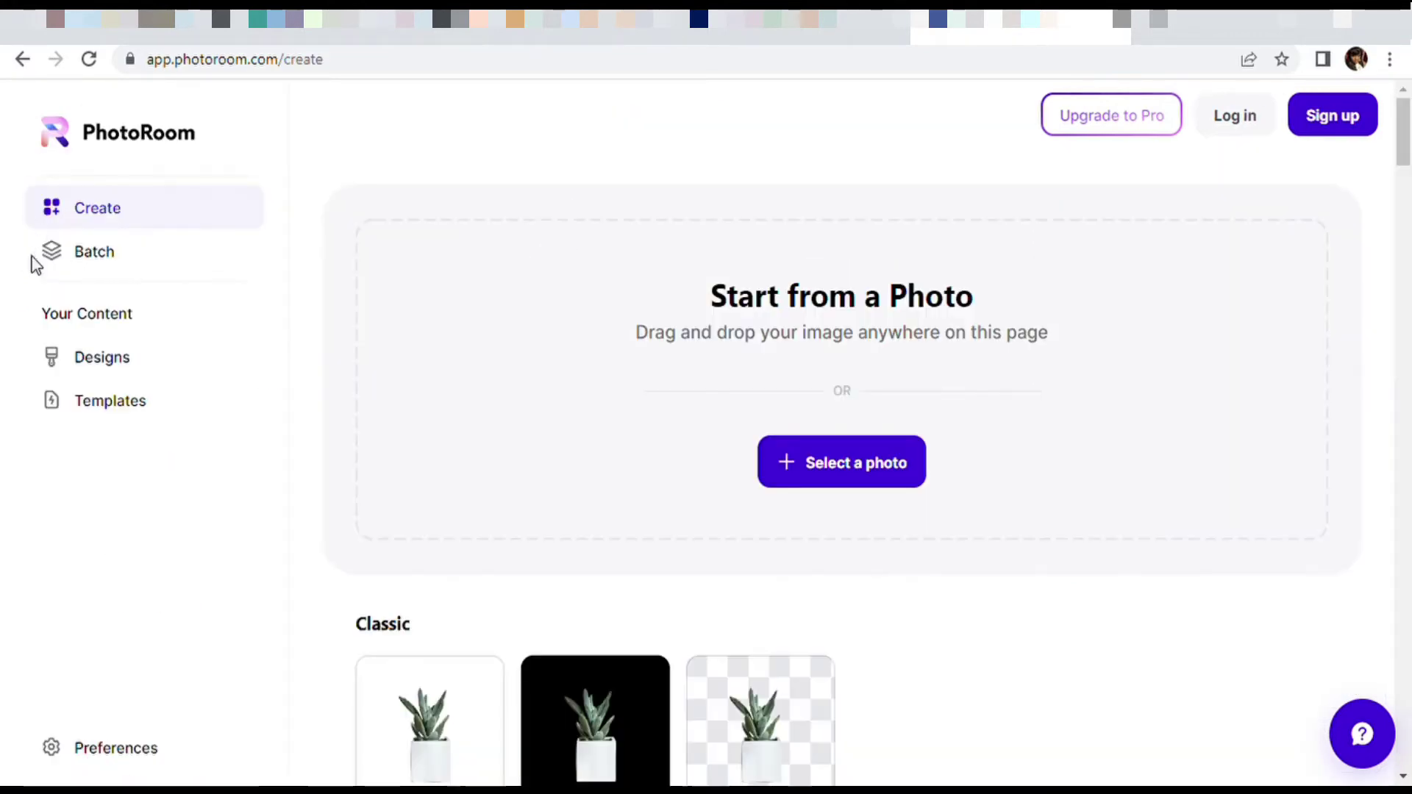
click(20, 60)
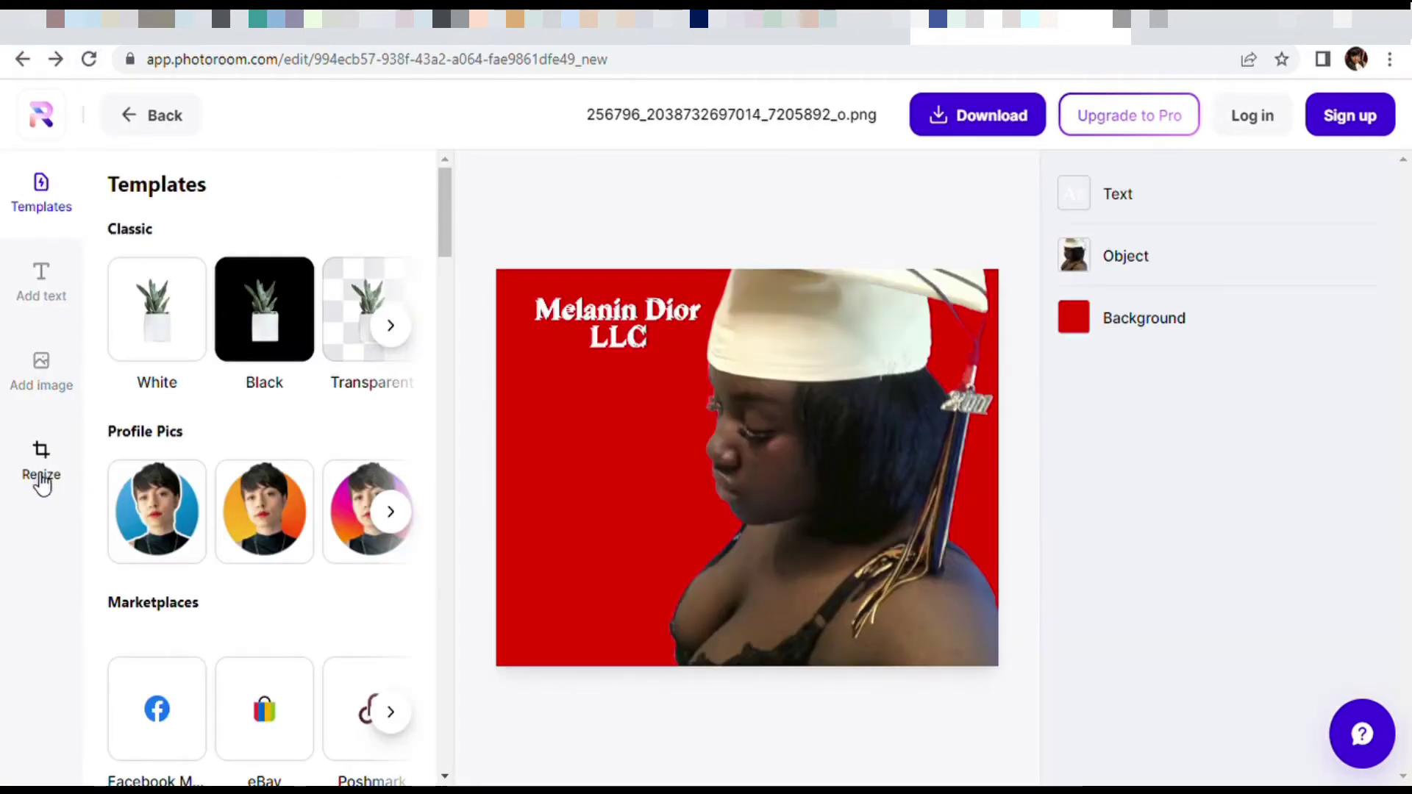
Check the canvas size of 1100 × 825 in the Resize options
click(41, 471)
scroll(387, 498, down, 1)
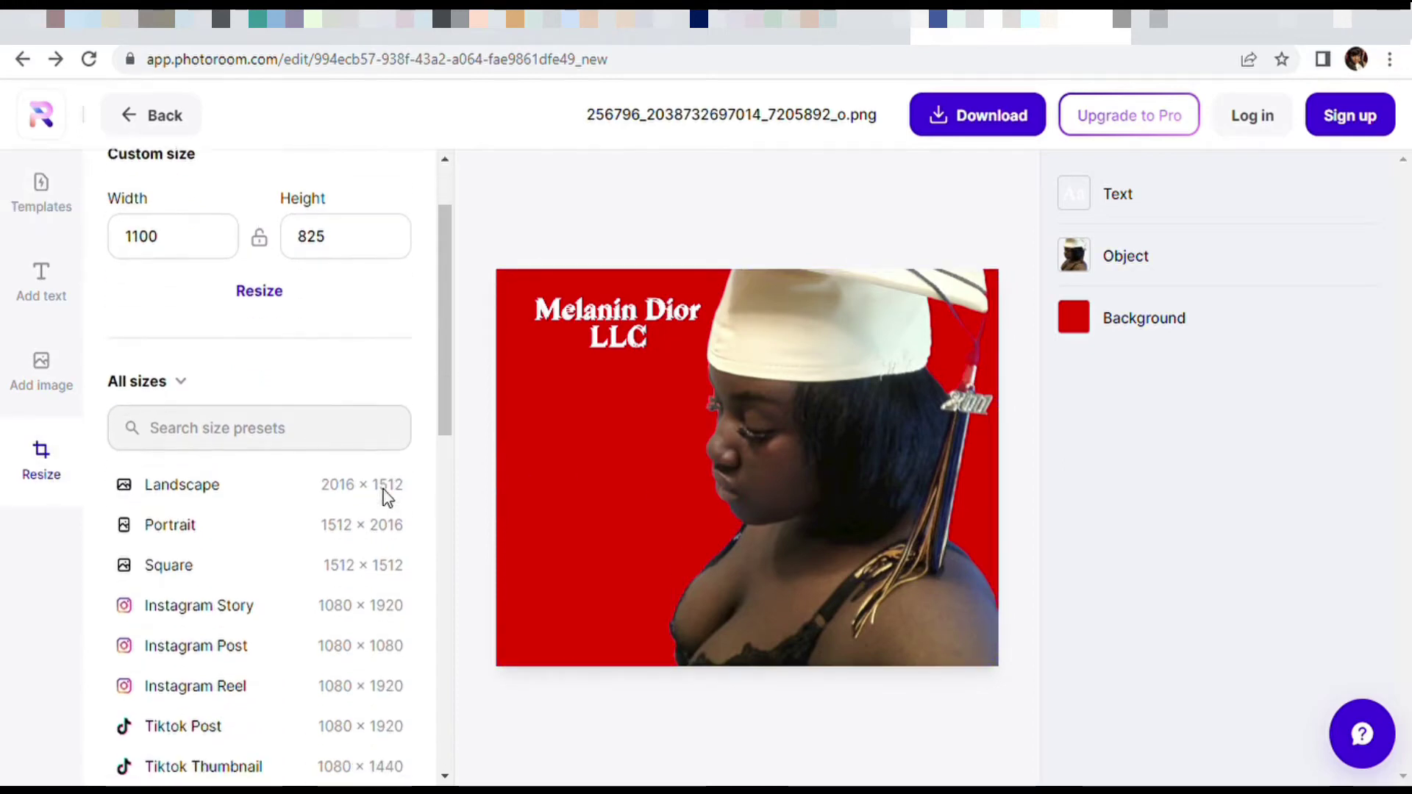
scroll(387, 497, up, 2)
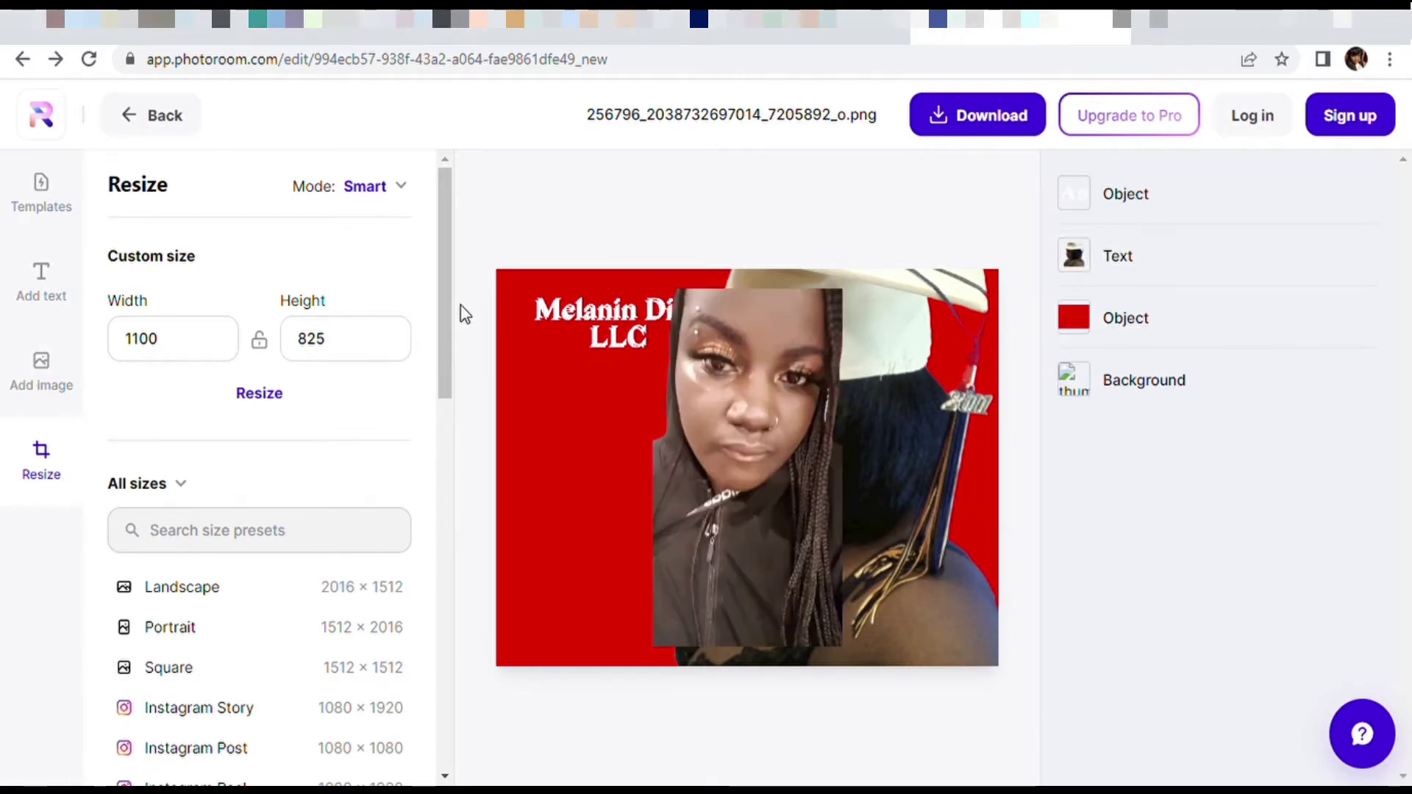
Resize the braided selfie to fill the left half and shift the caption right over the graduate
click(739, 470)
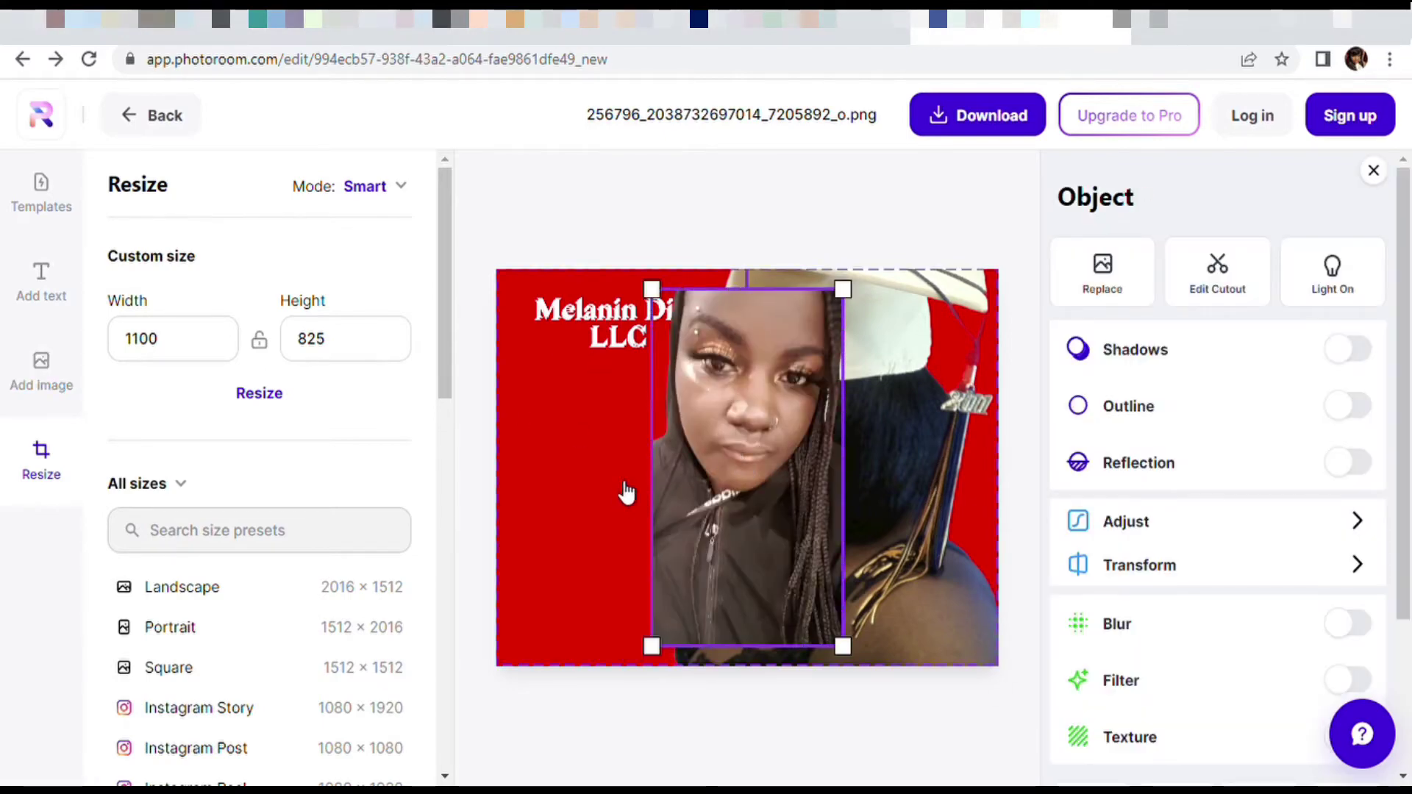
drag(750, 407, 627, 439)
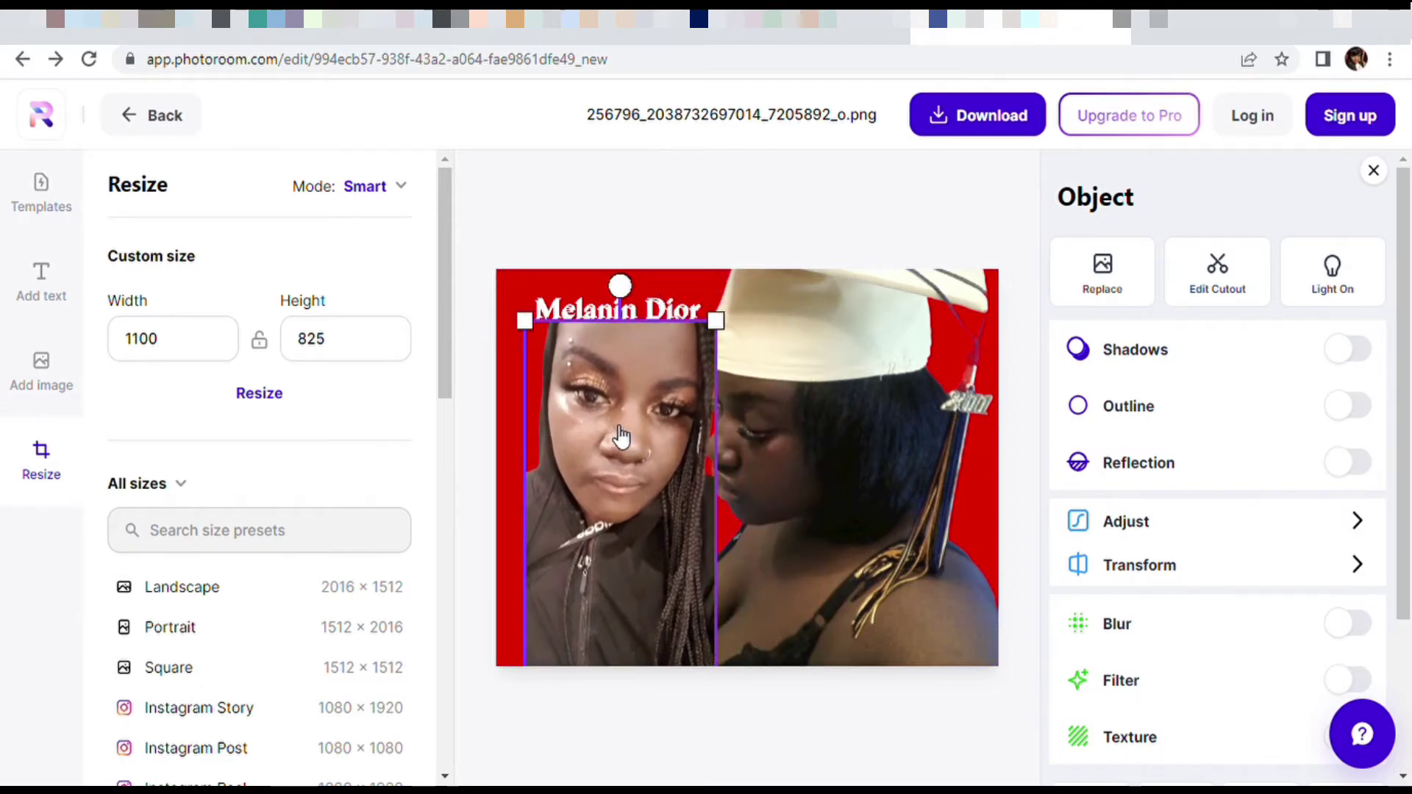
drag(716, 322, 581, 453)
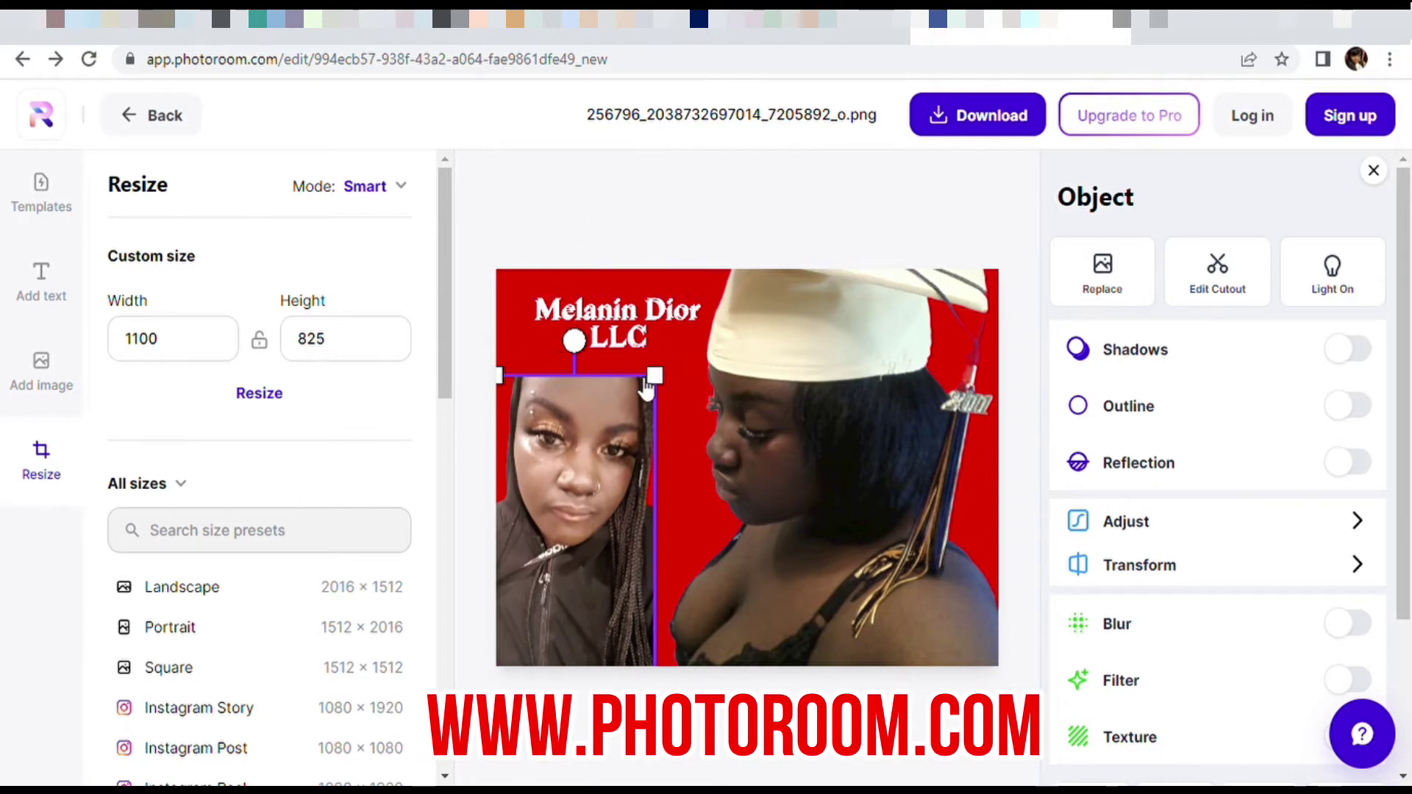
mouse_move(662, 377)
mouse_down()
mouse_move(713, 265)
mouse_move(665, 356)
mouse_up()
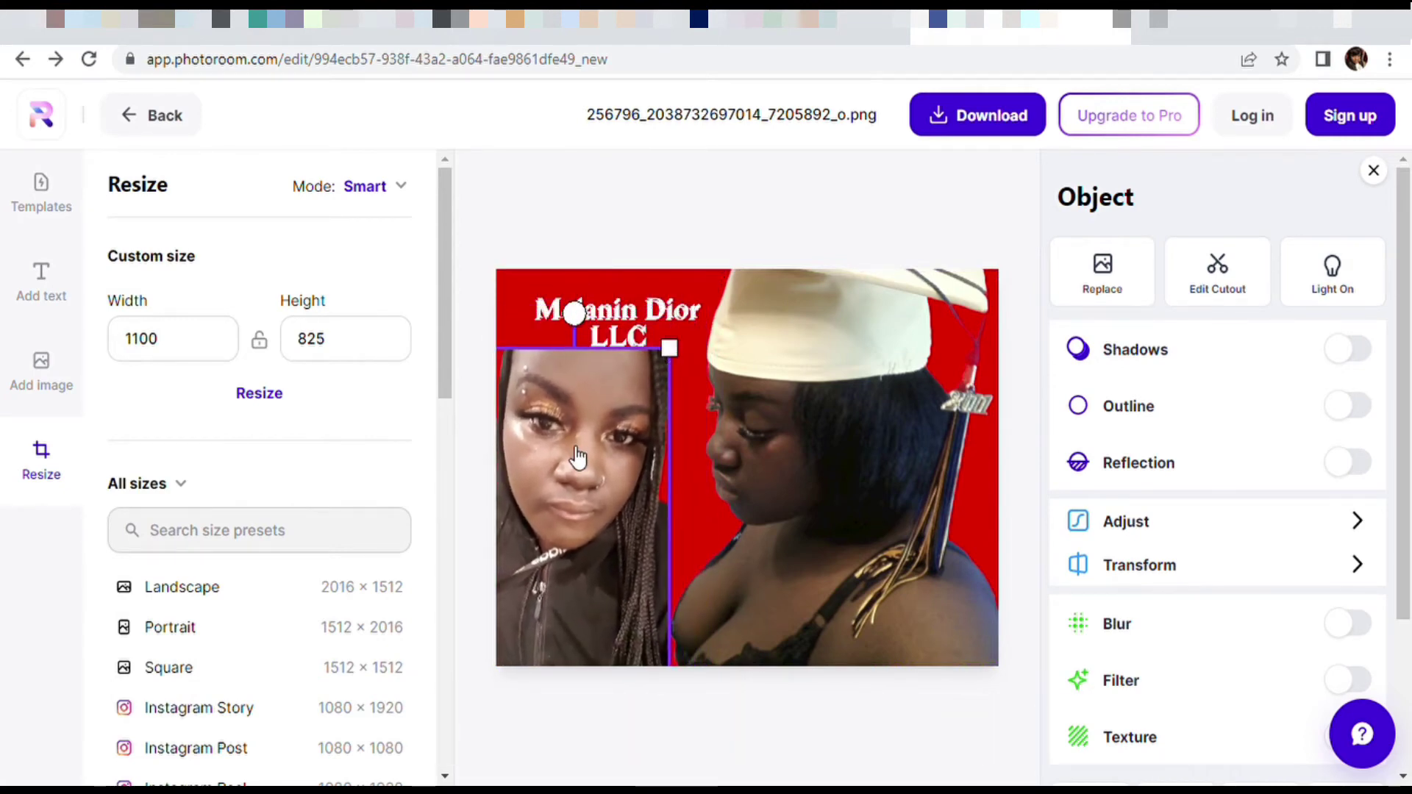
drag(577, 460, 588, 455)
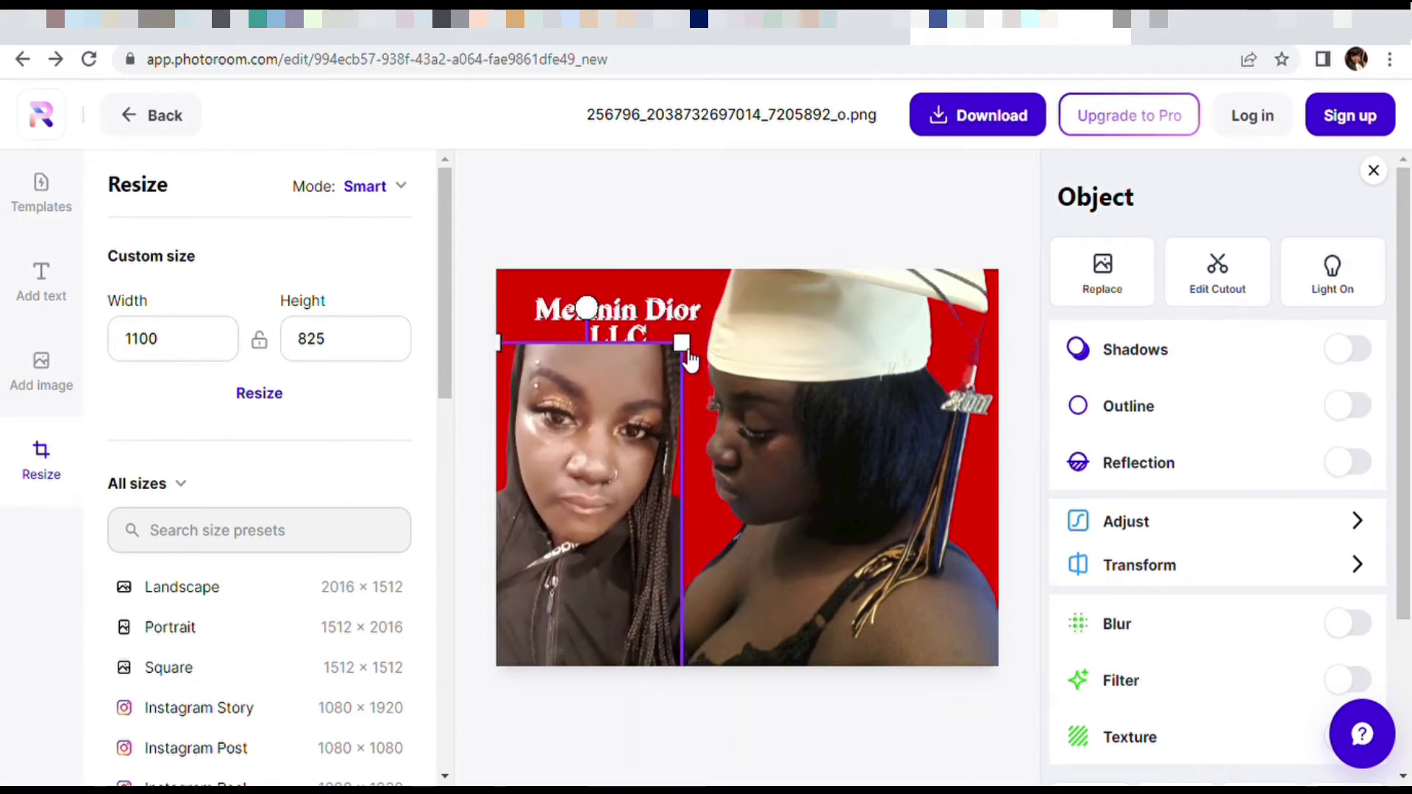
click(626, 349)
drag(660, 331, 699, 344)
click(672, 359)
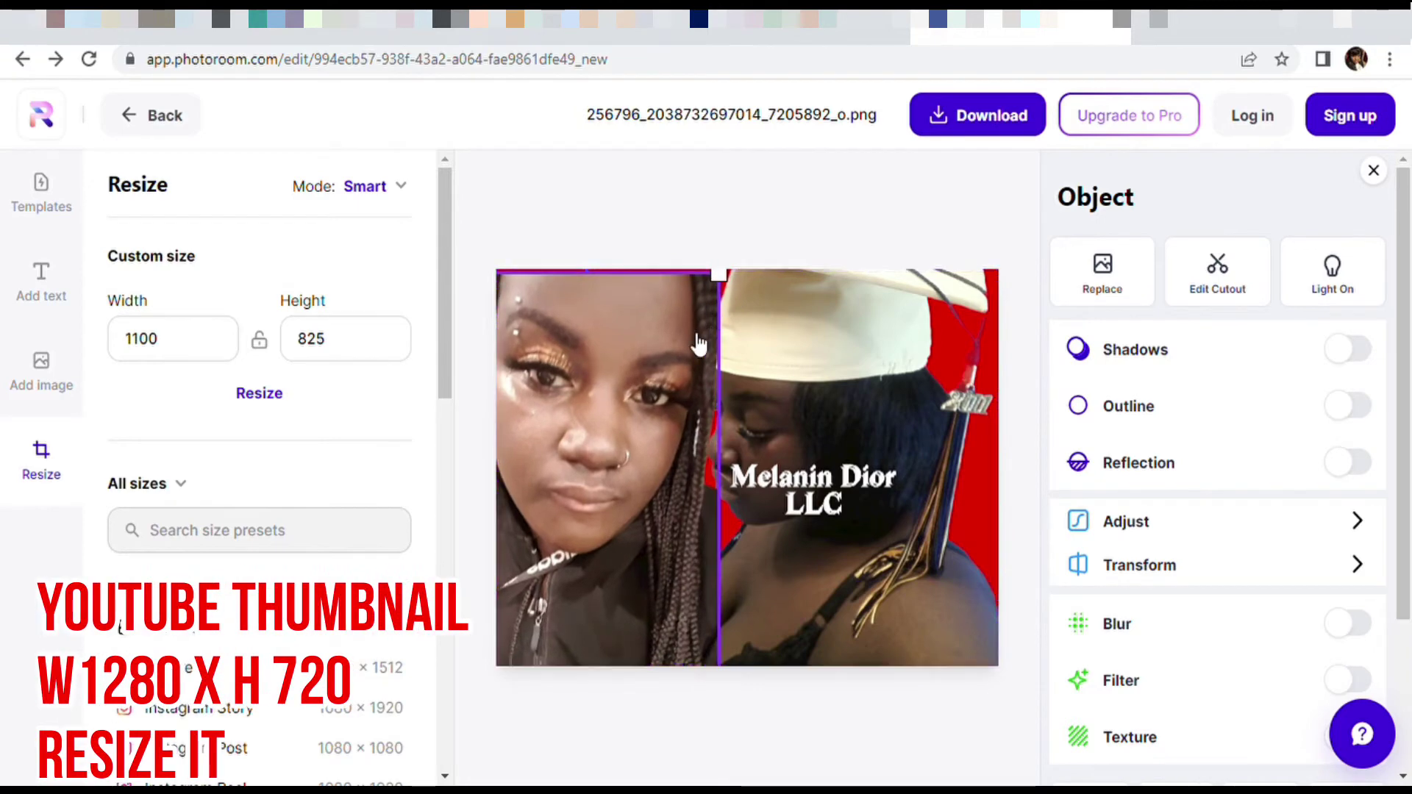
Move the Melanin Dior LLC text lower and change its font to Abril Fatface
click(815, 487)
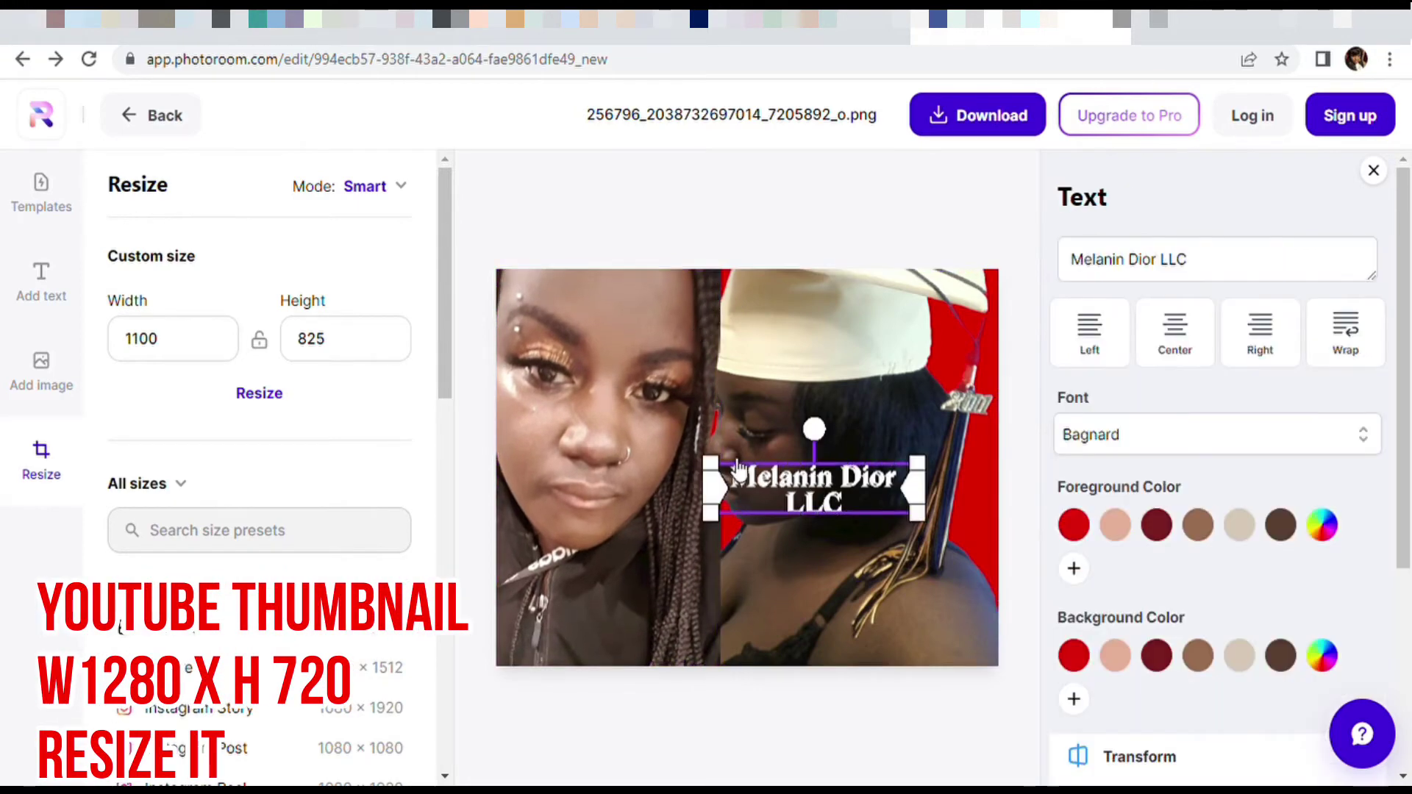
drag(820, 506, 815, 650)
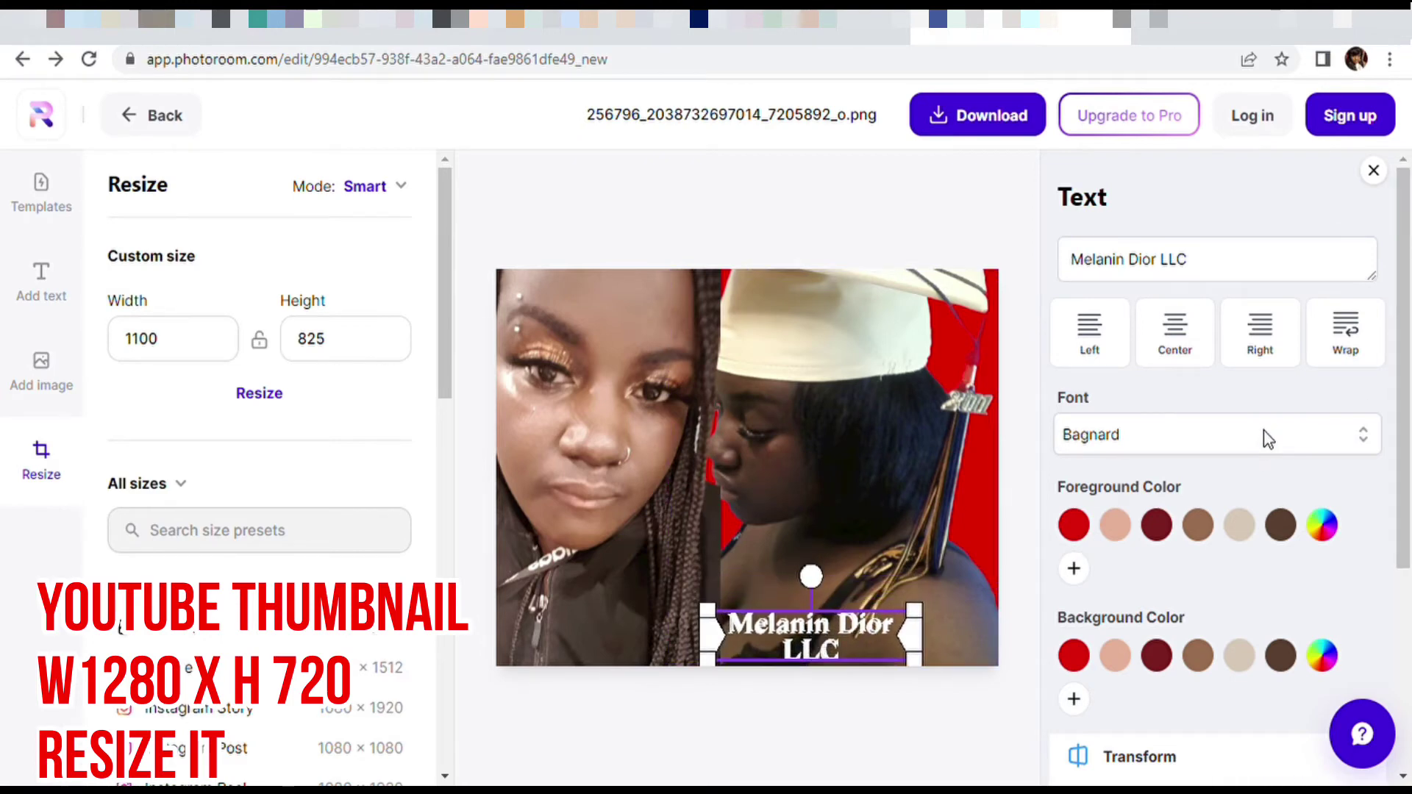
click(1317, 450)
scroll(1206, 540, down, 1)
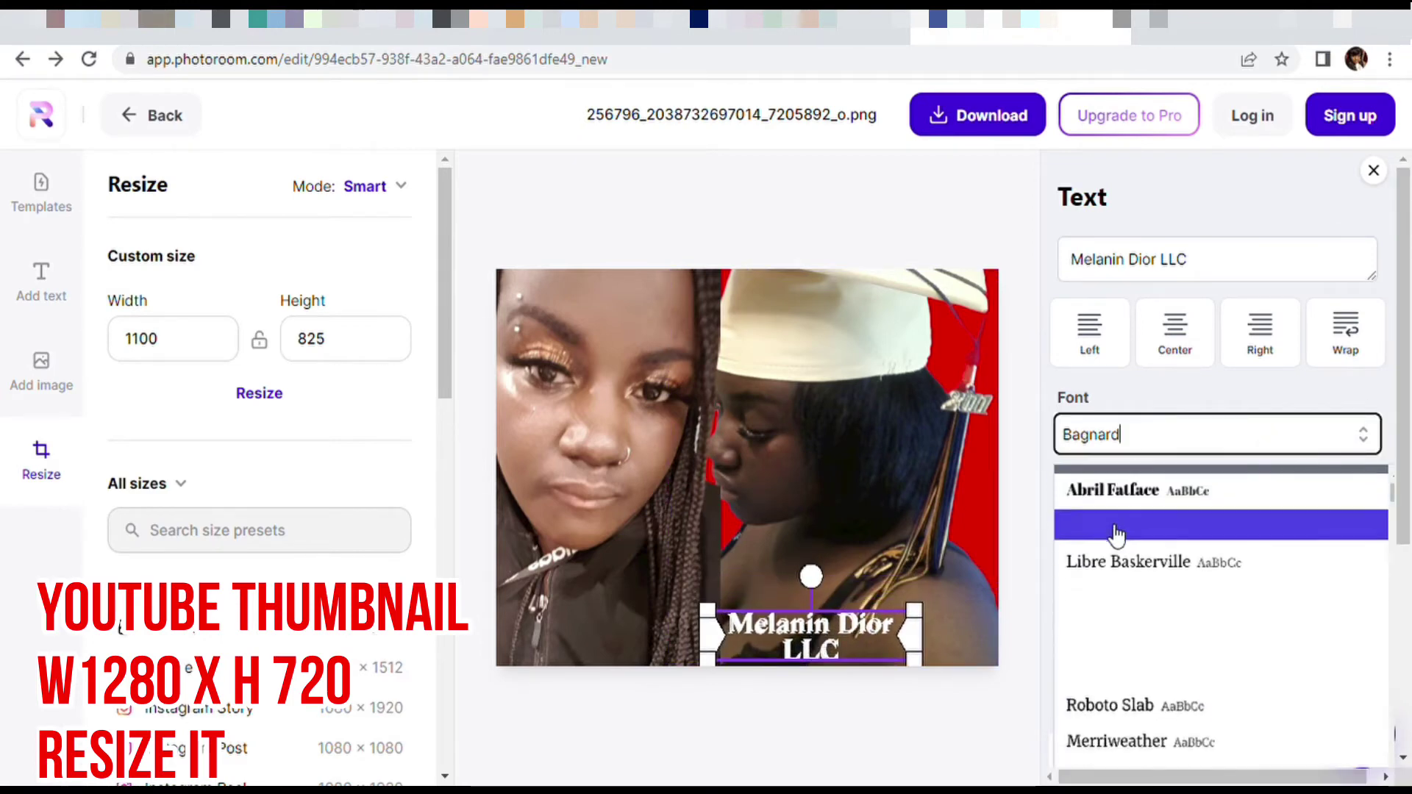
scroll(1118, 536, up, 1)
click(1118, 530)
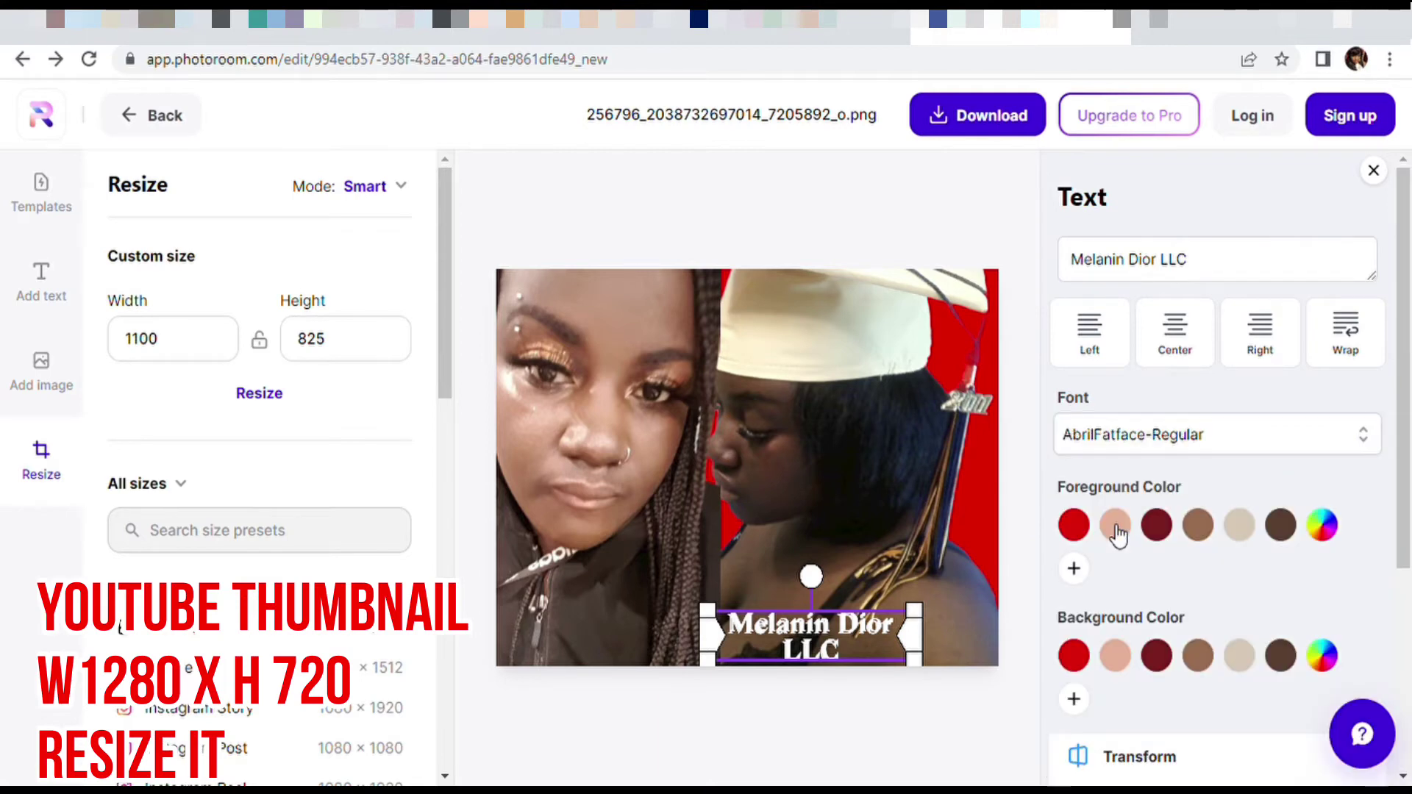
Enlarge the text from size 64 to 126, widen it onto one line, and reposition it
scroll(1240, 615, down, 3)
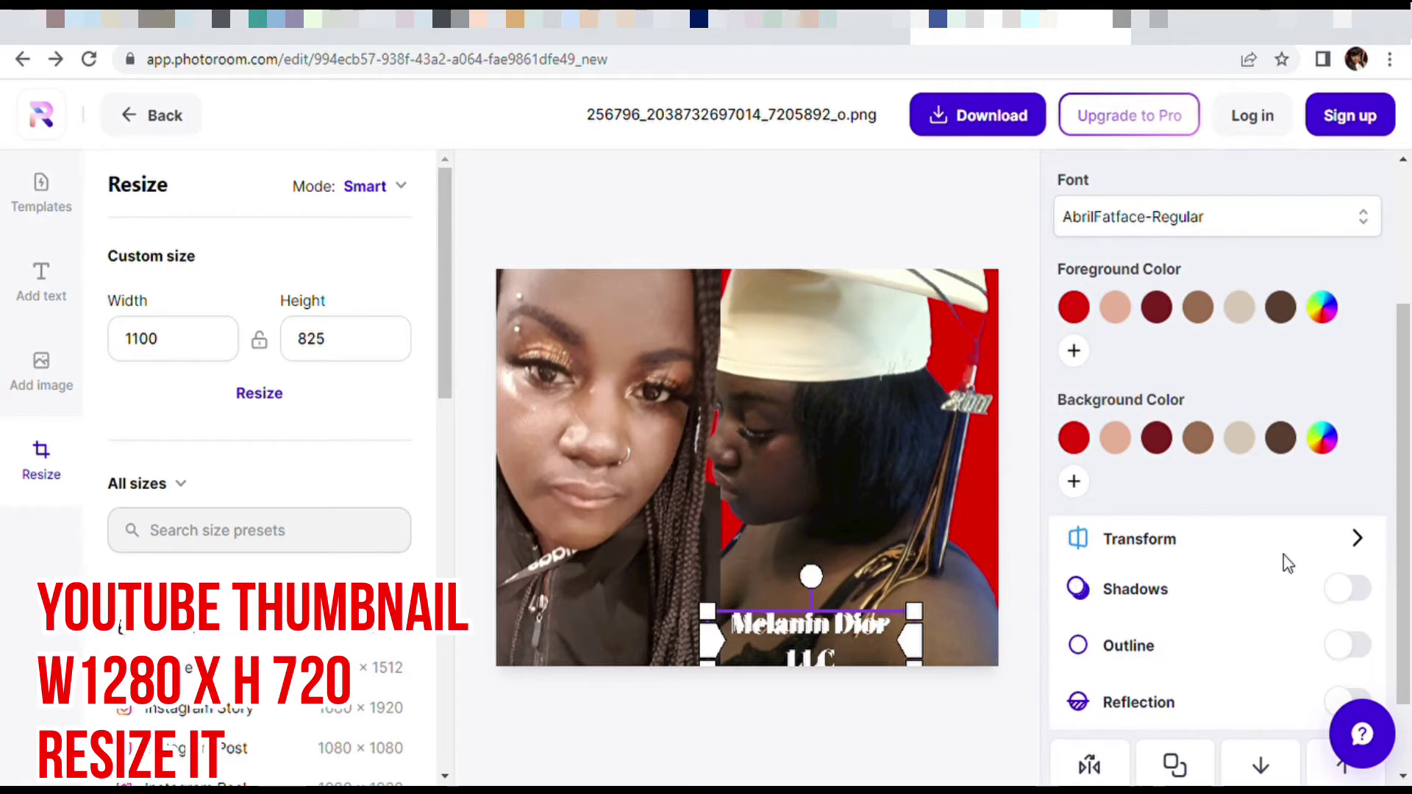
click(1357, 541)
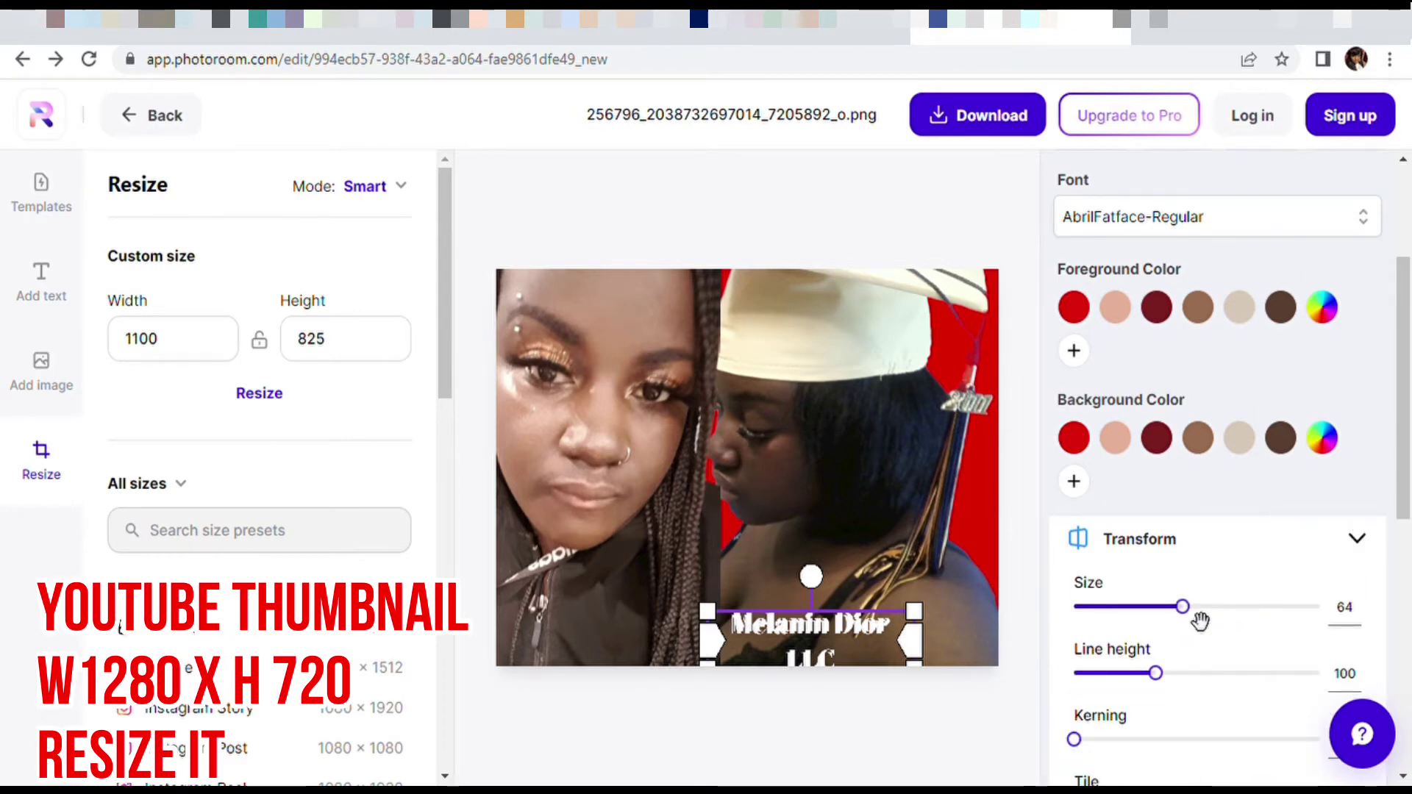
drag(1200, 622, 1313, 621)
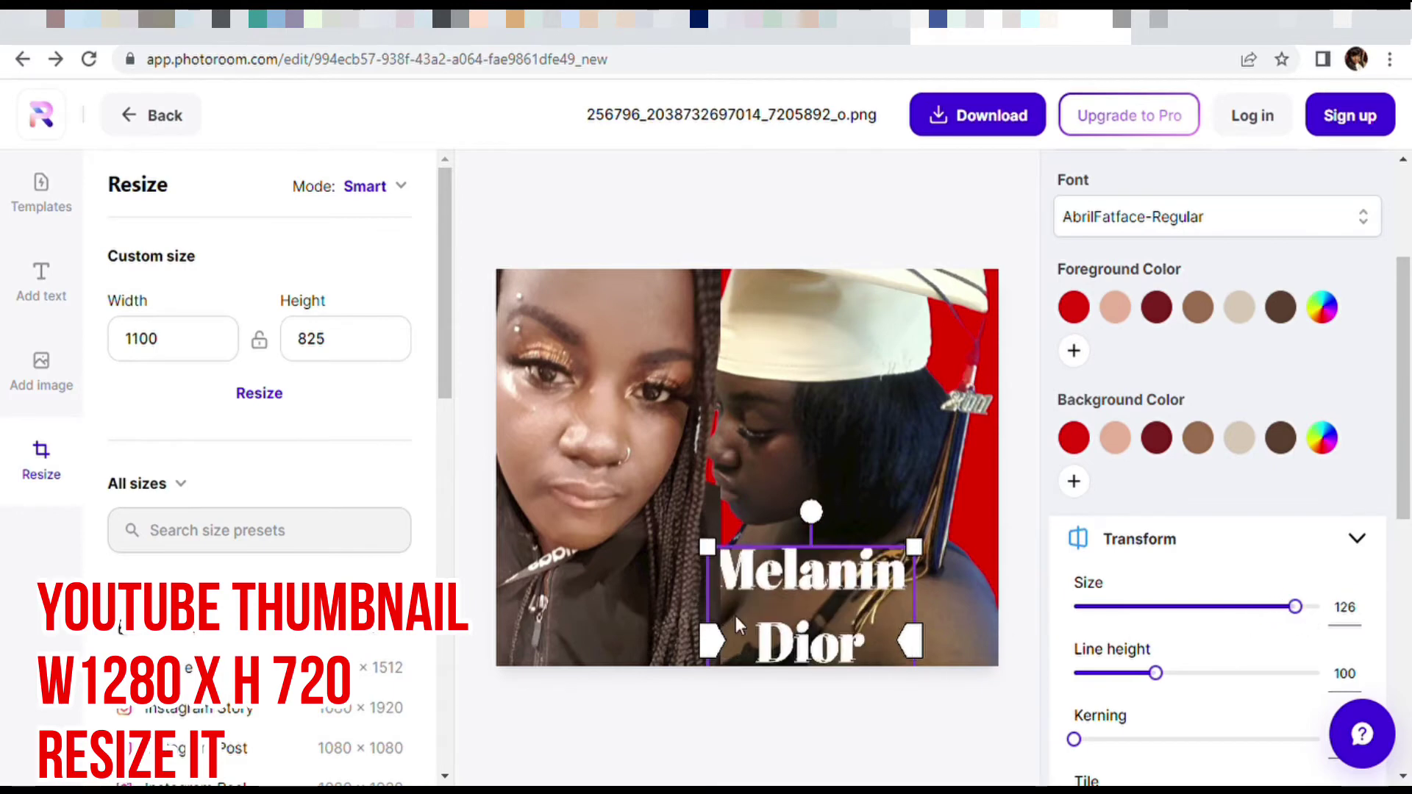
drag(712, 640, 649, 626)
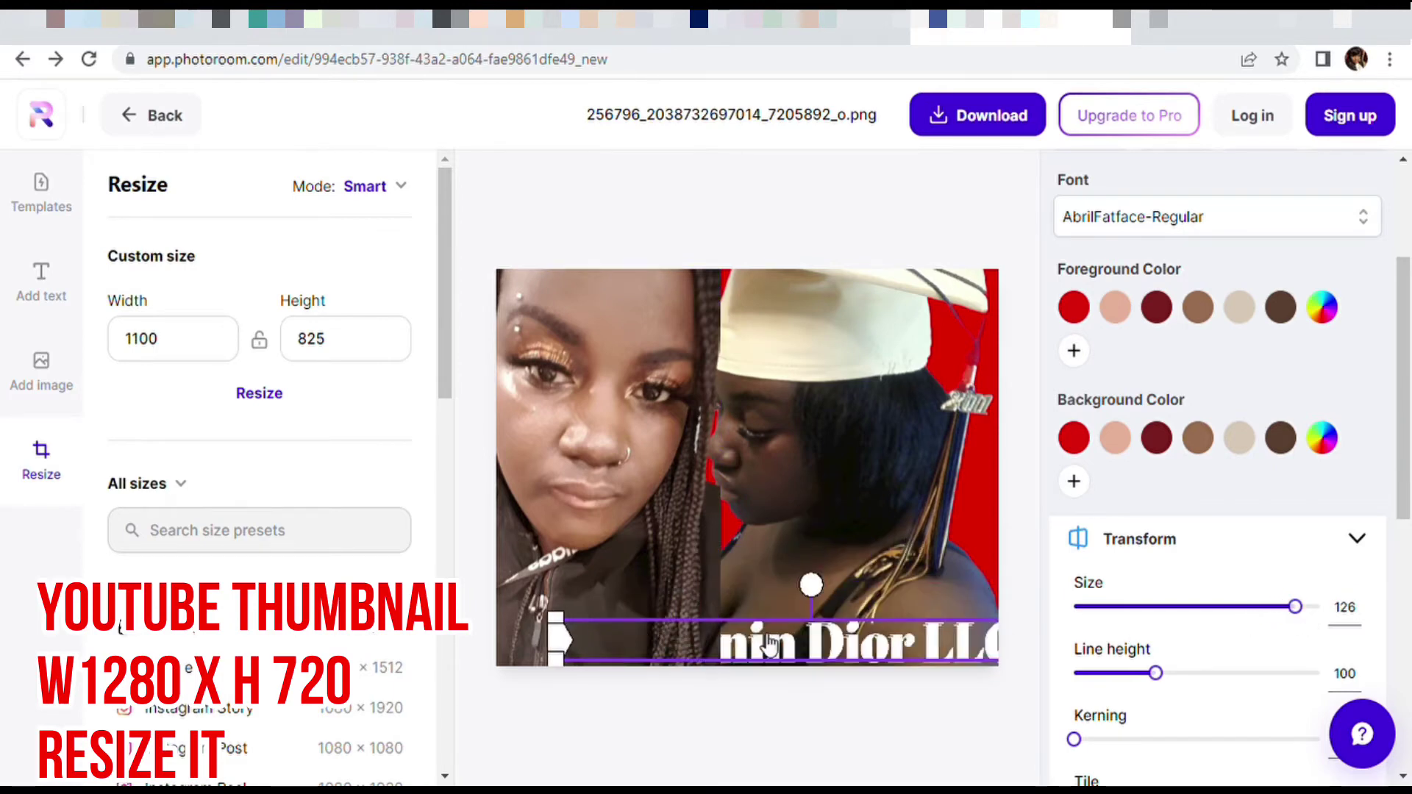
drag(763, 657, 646, 504)
click(869, 486)
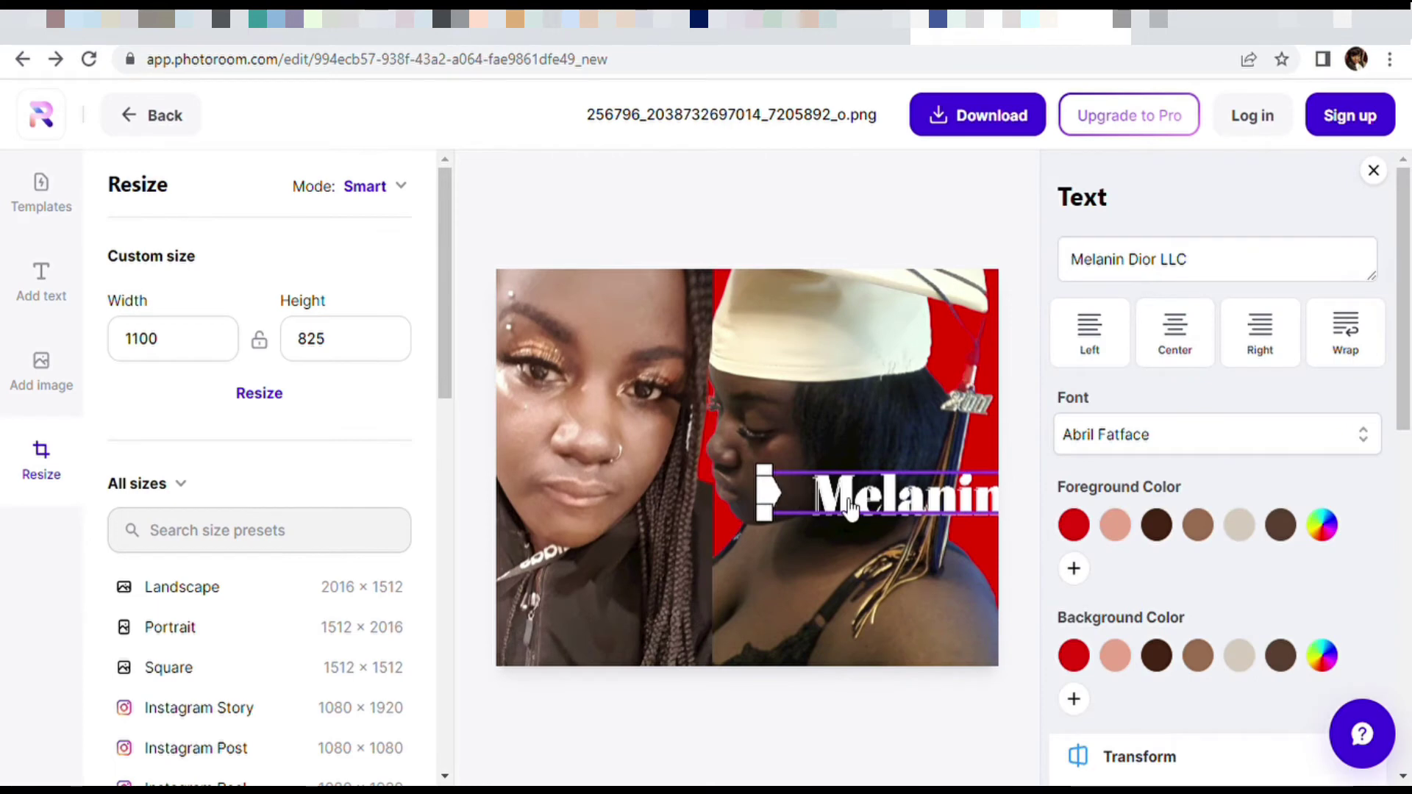
Narrow the caption box so it wraps onto two lines and move it low in the right photo
drag(870, 485, 785, 571)
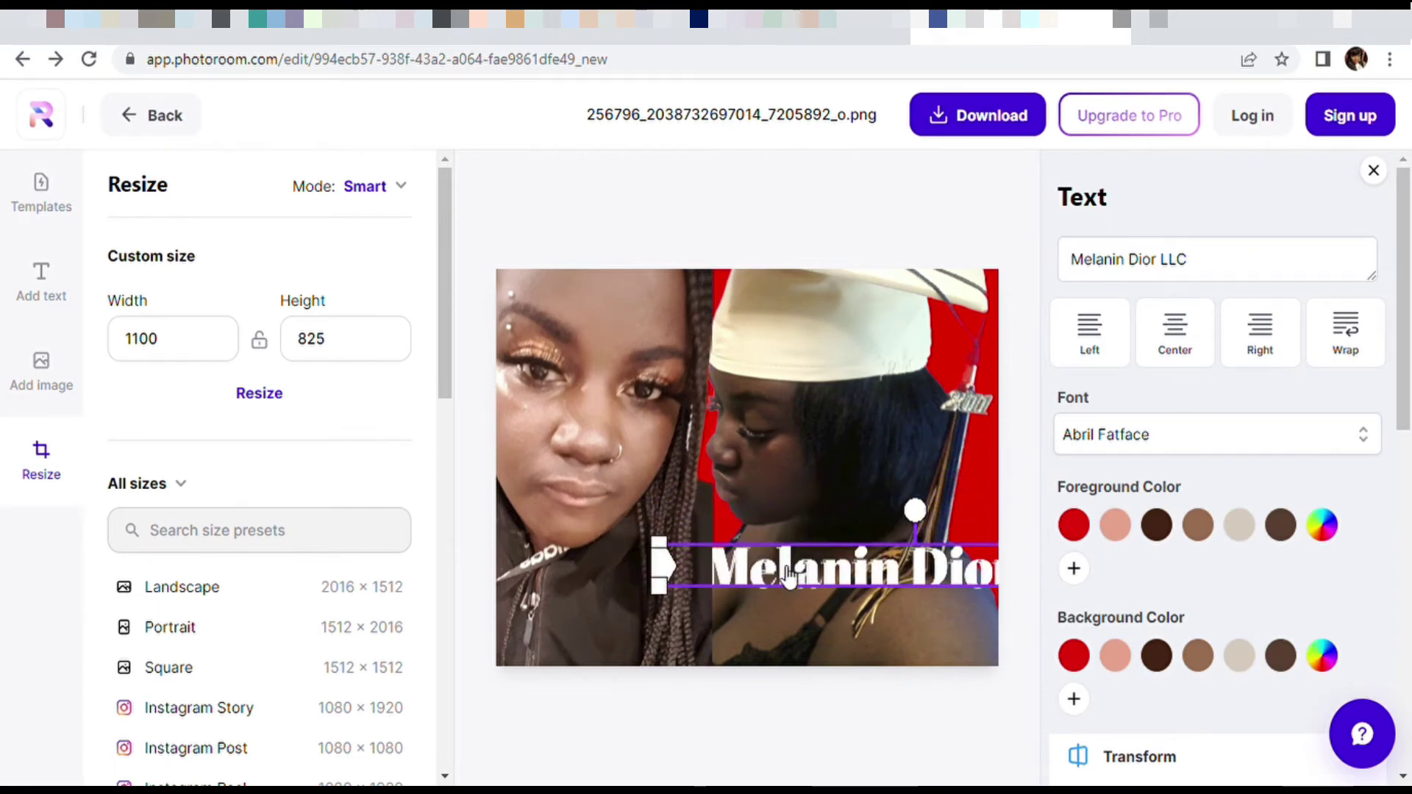
drag(666, 572, 738, 570)
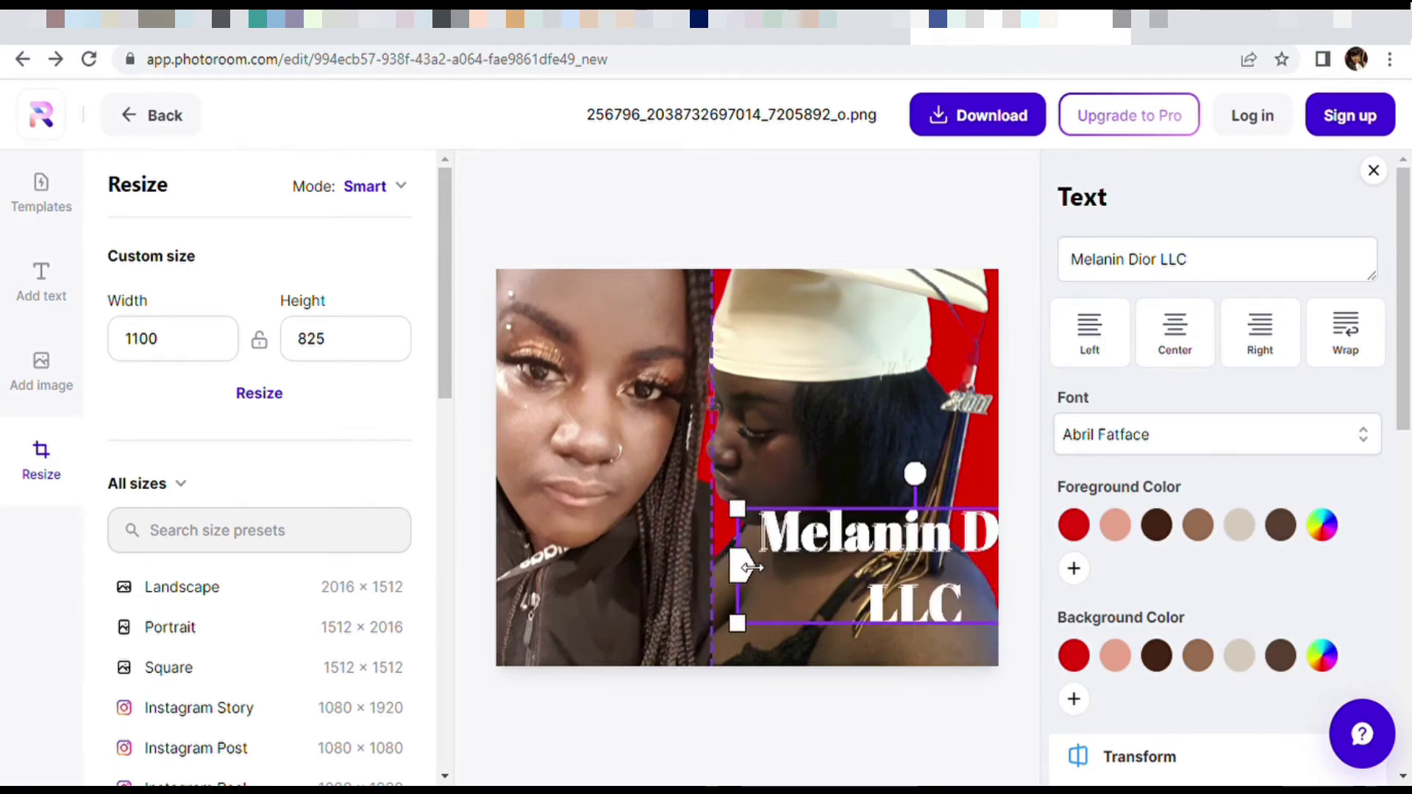
drag(867, 581, 822, 611)
click(681, 551)
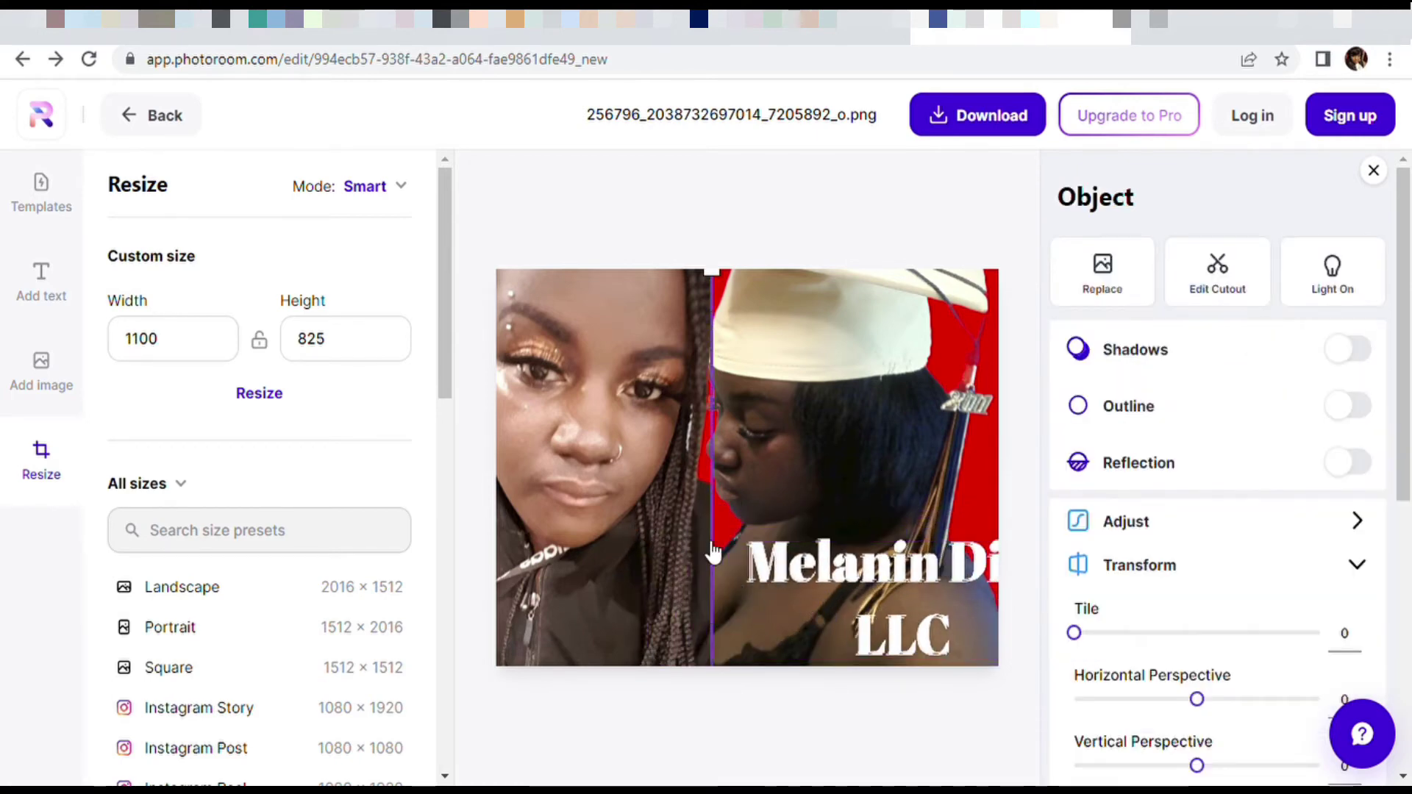
click(870, 586)
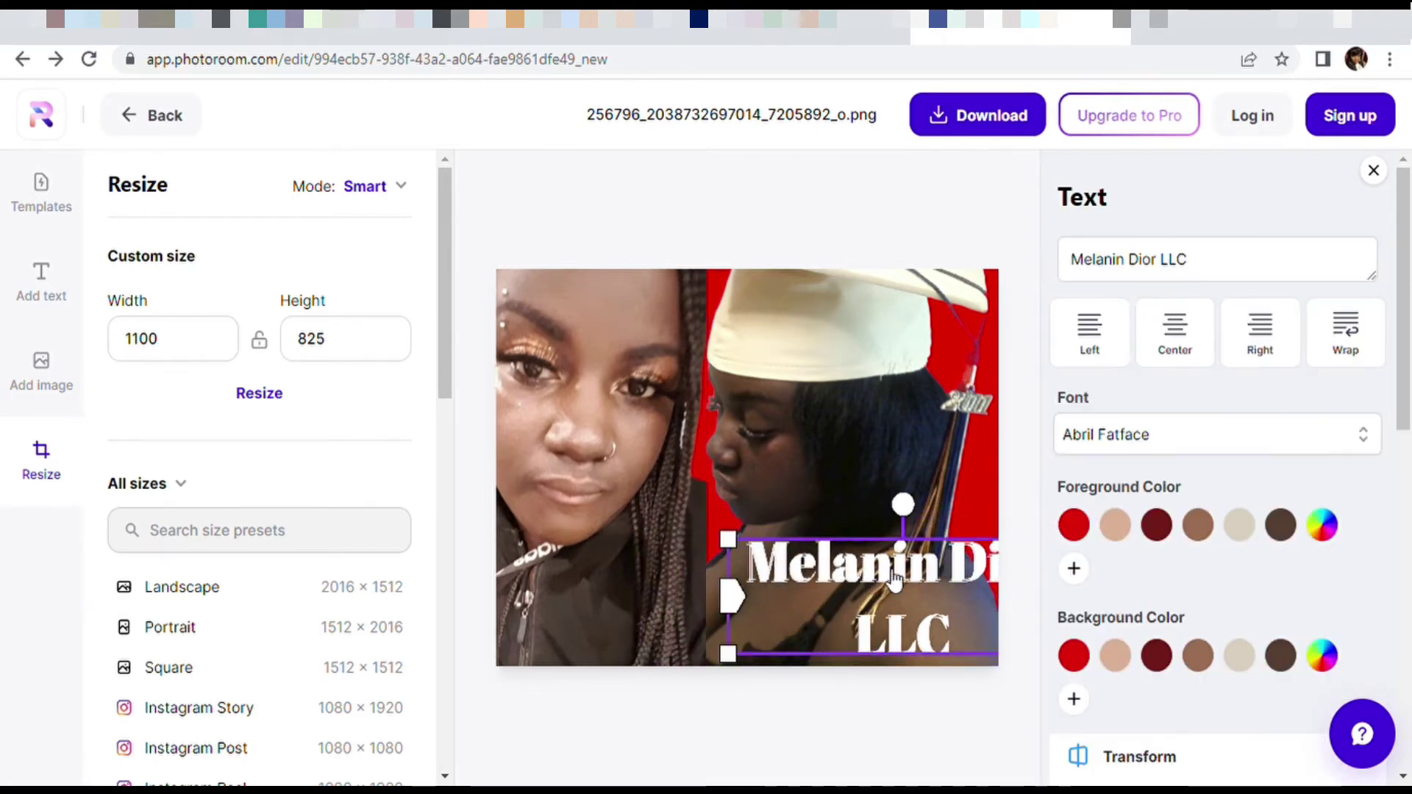
drag(729, 542, 783, 557)
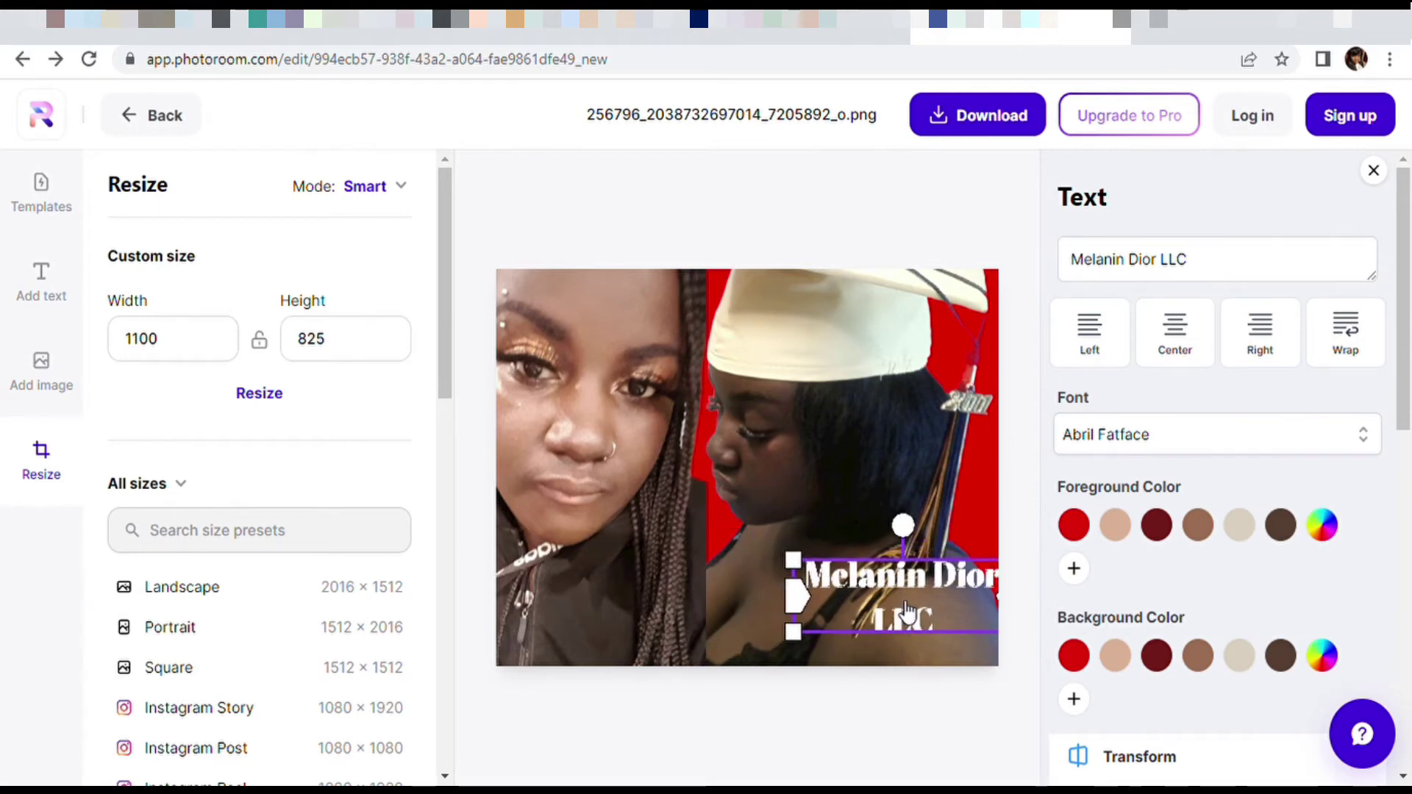
drag(906, 606, 849, 629)
click(765, 224)
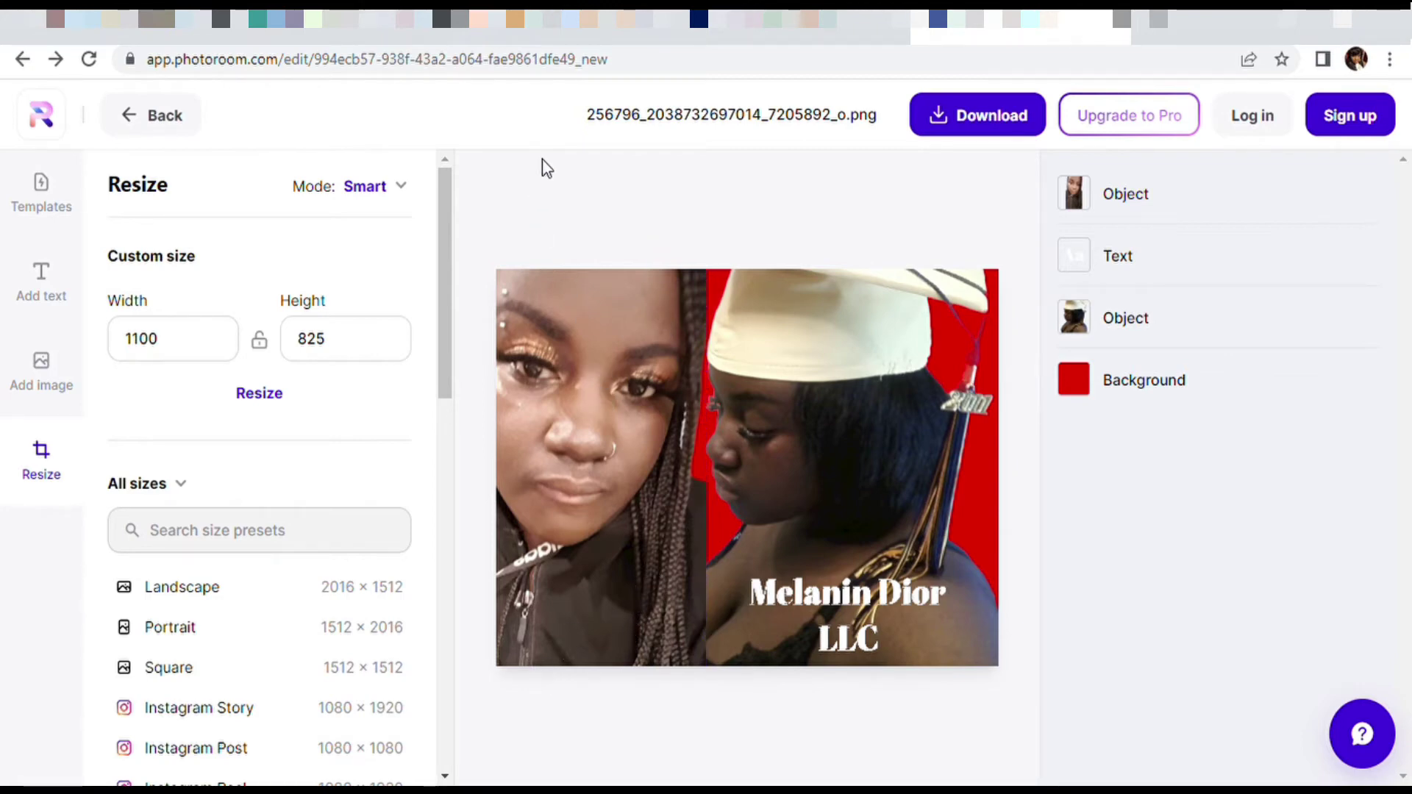
Browse the text options and design templates, then exit the graduation design to the Create page
click(18, 298)
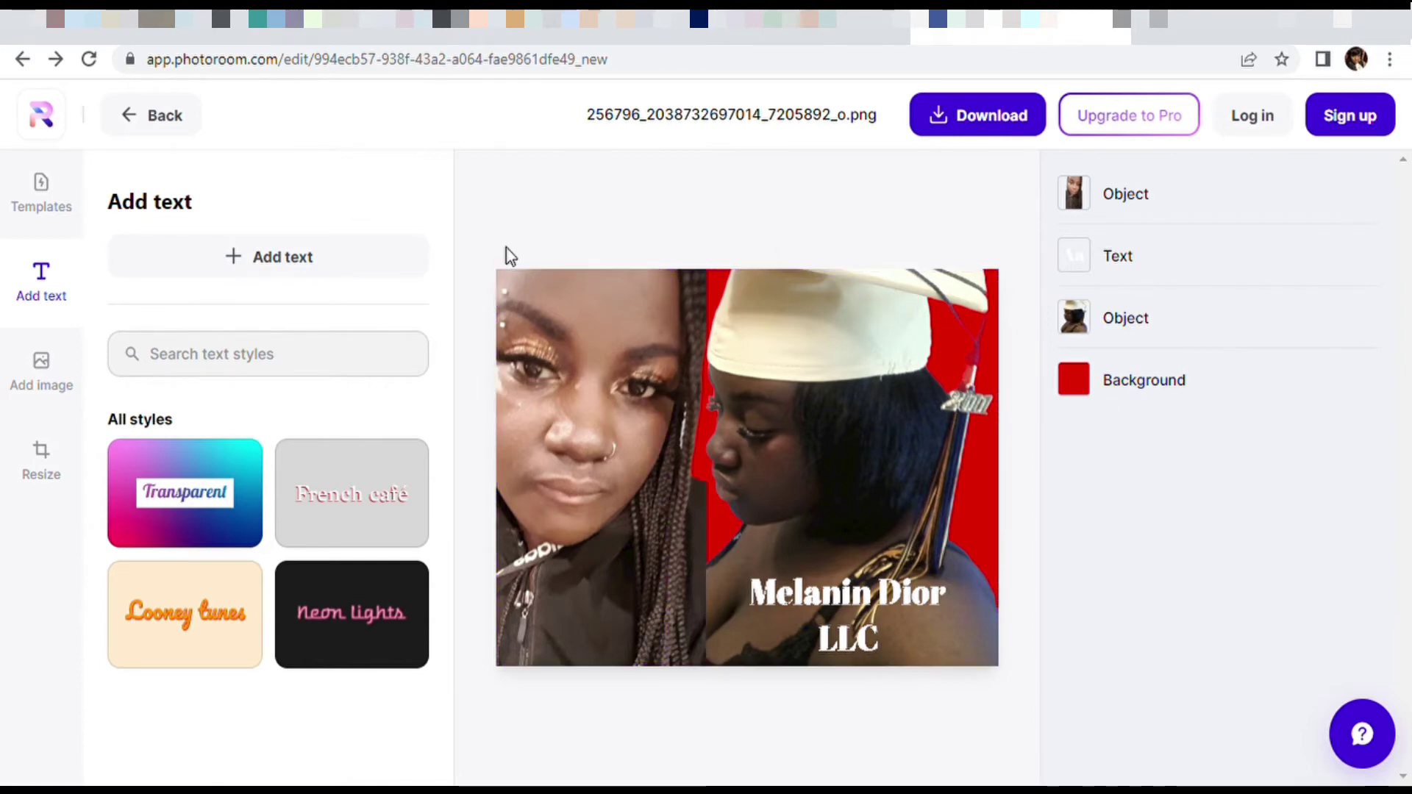
click(47, 199)
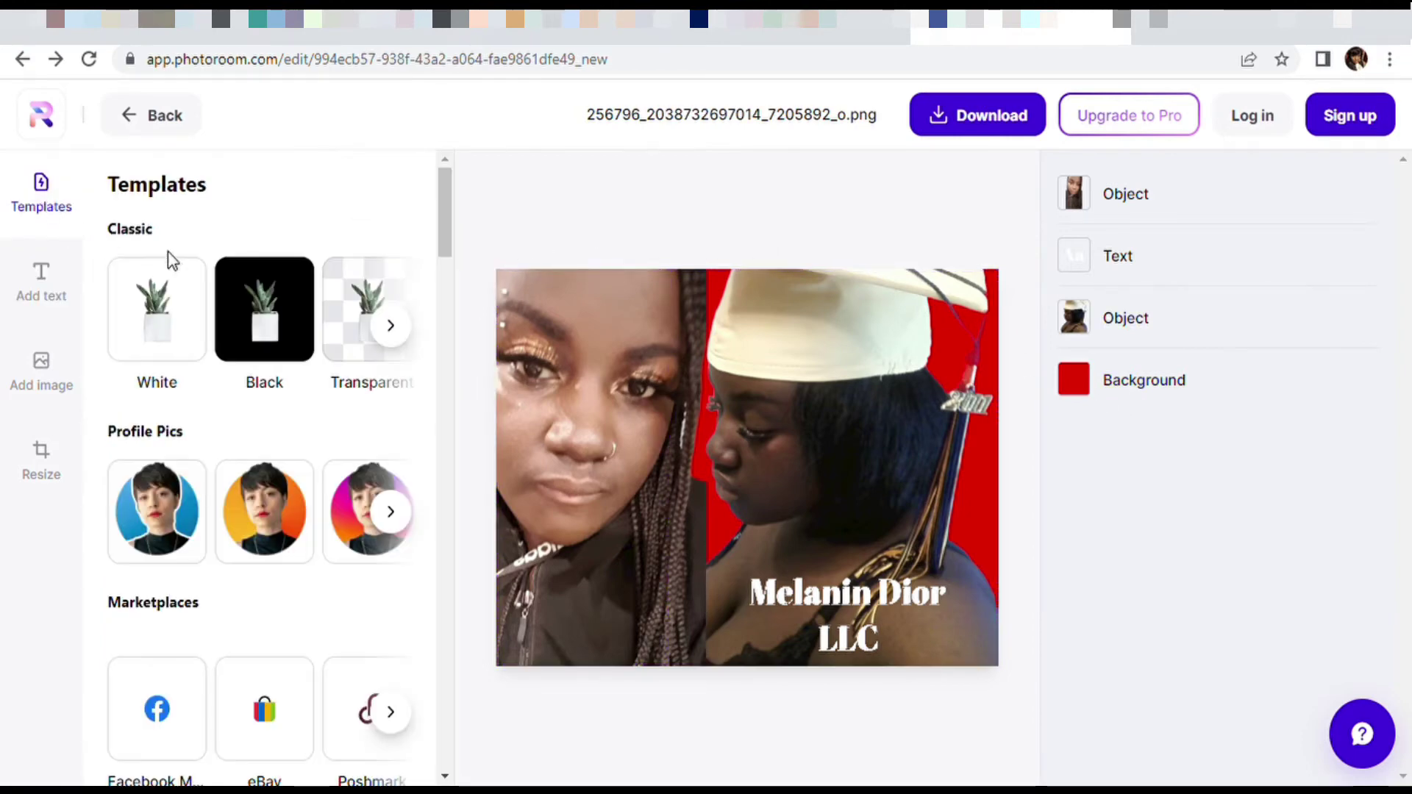
scroll(318, 552, down, 3)
scroll(318, 552, down, 5)
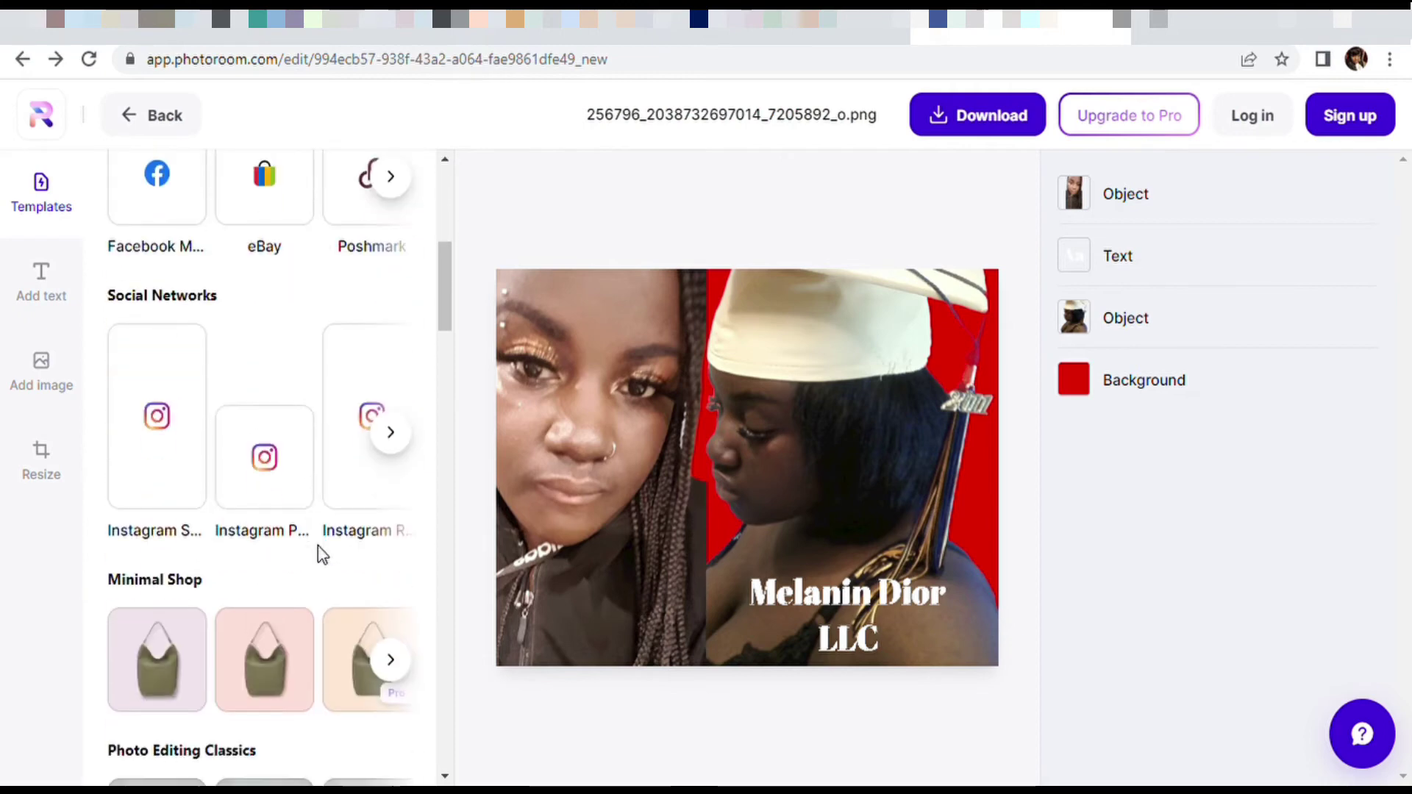
scroll(316, 547, up, 8)
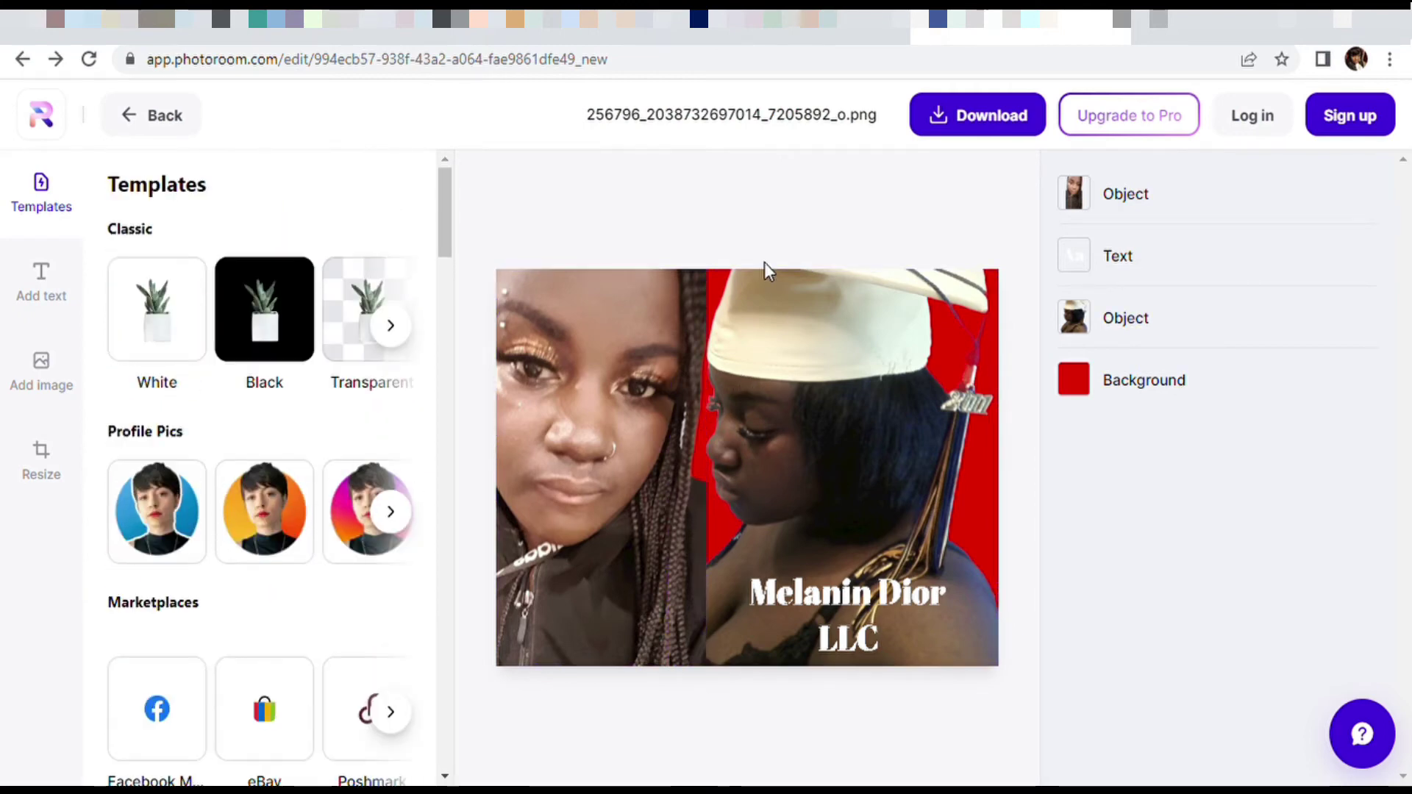
click(54, 120)
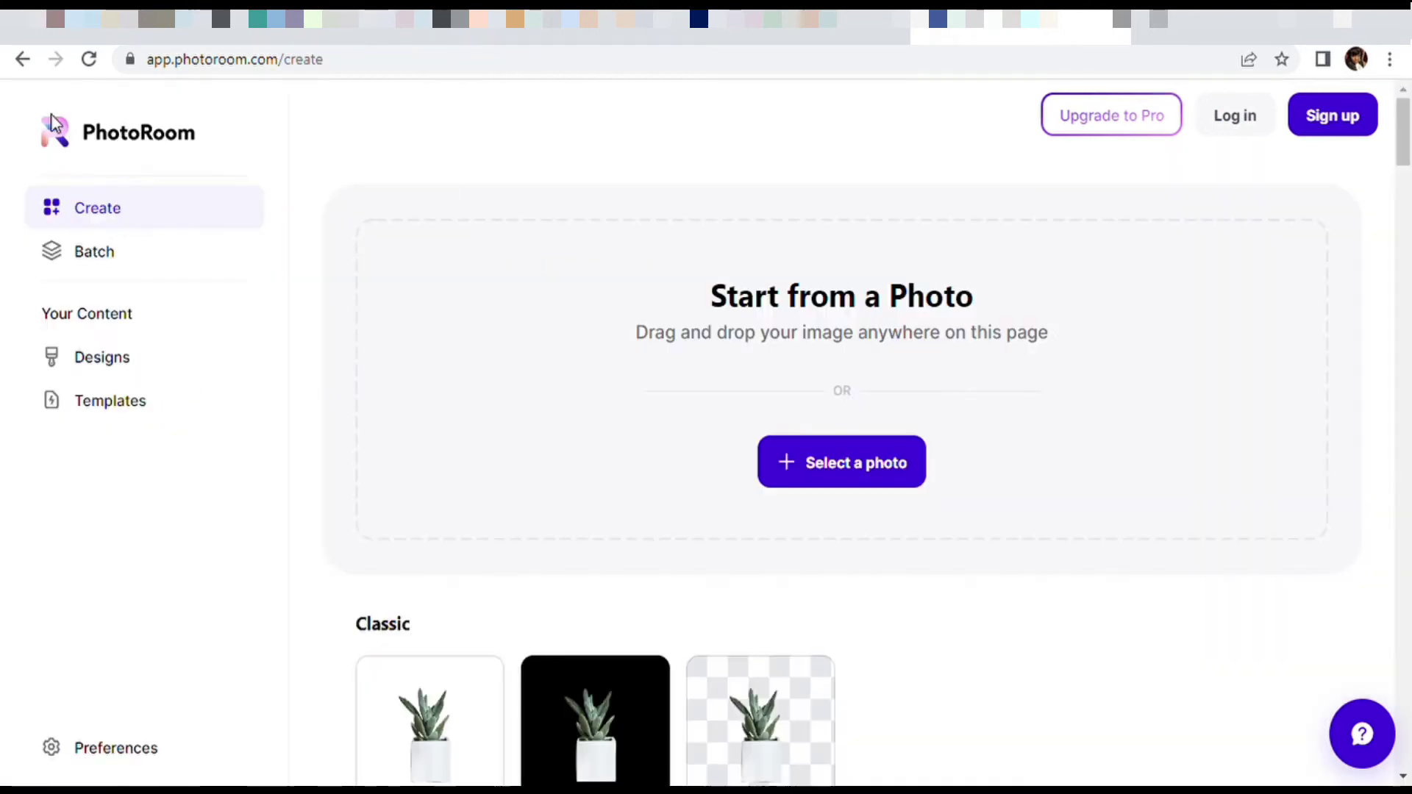
Upload 'Endless Hair Growth Oil.png', the lash-bucket product photo, into the editor
click(864, 471)
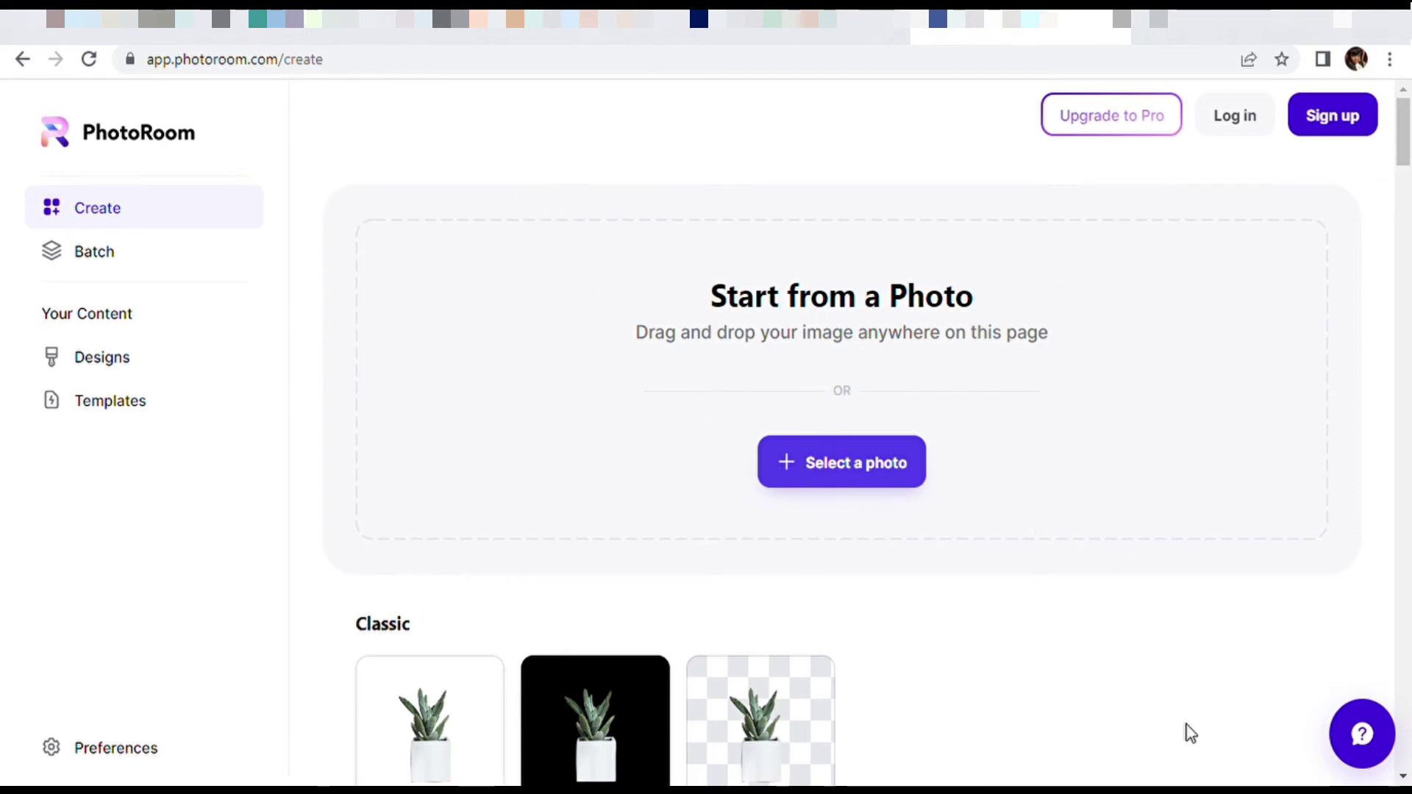
click(634, 492)
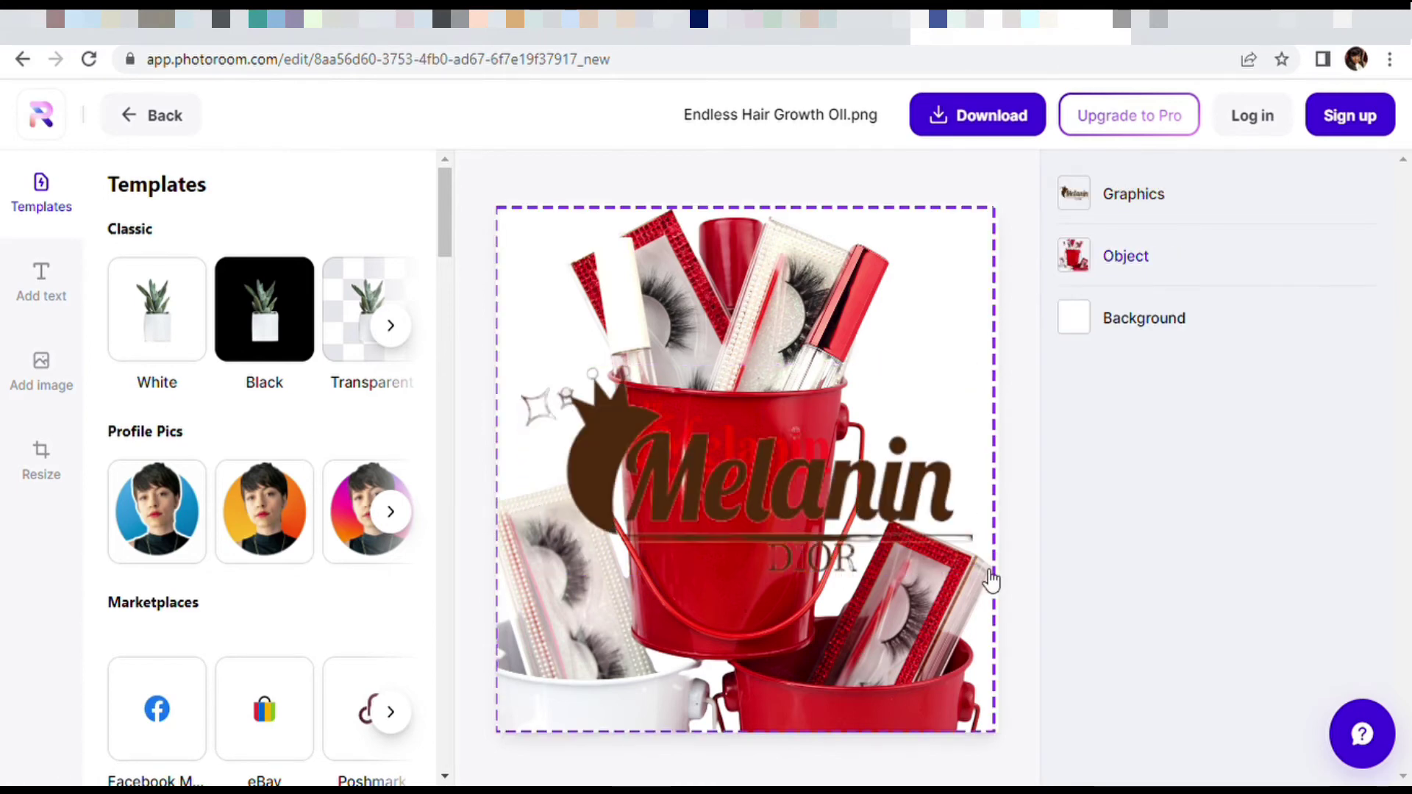
Shrink the Melanin Dior logo to about a third and move it to the top-right corner
click(969, 555)
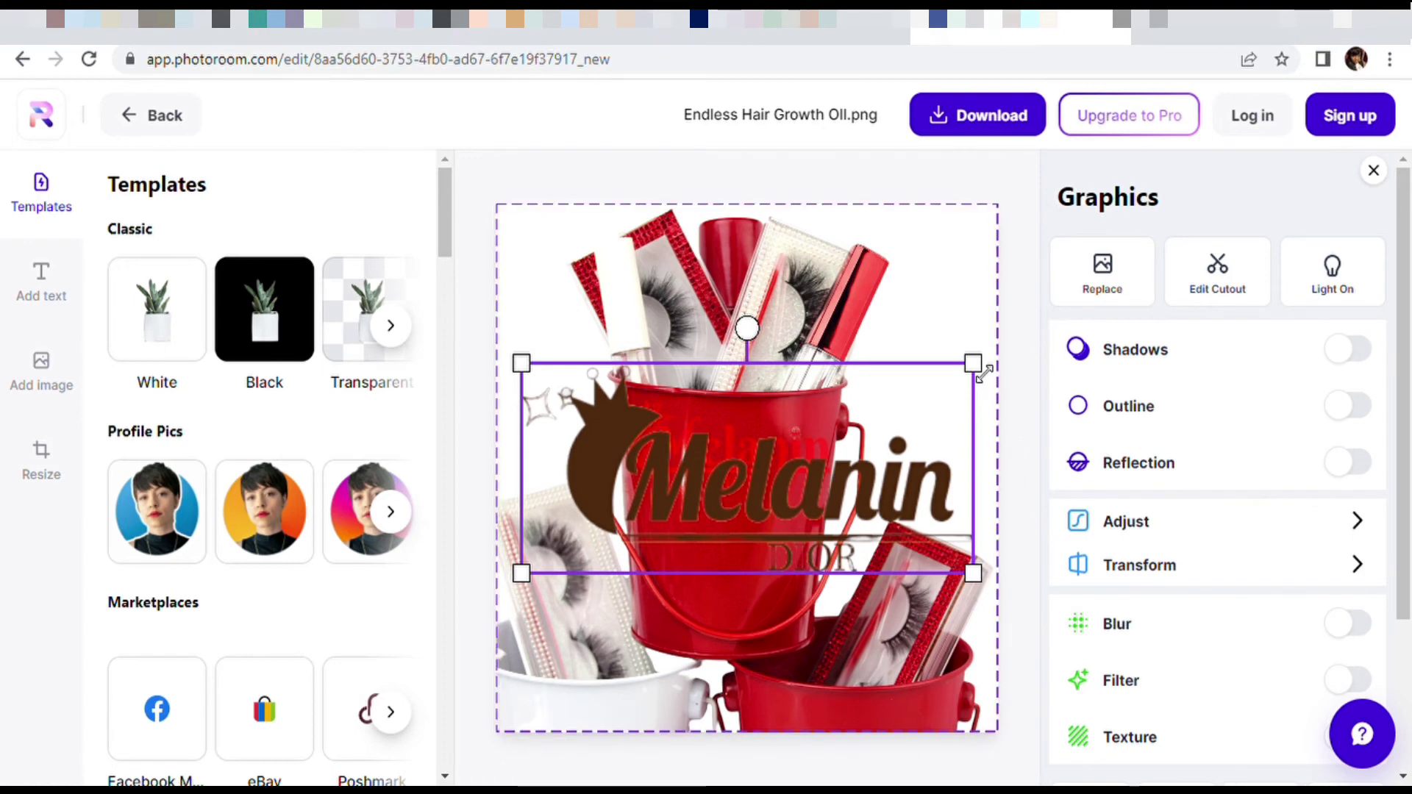
drag(982, 372, 943, 317)
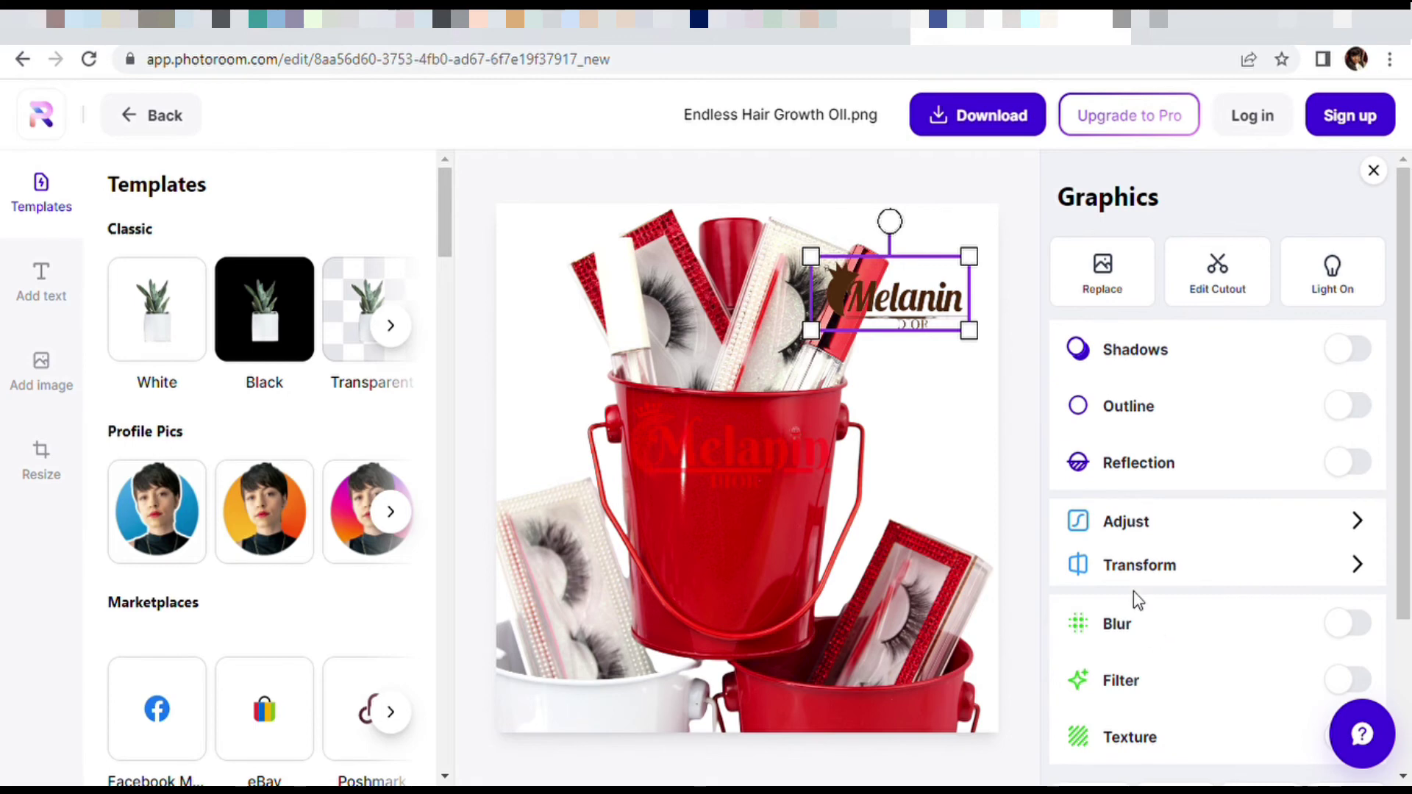
scroll(1137, 618, down, 3)
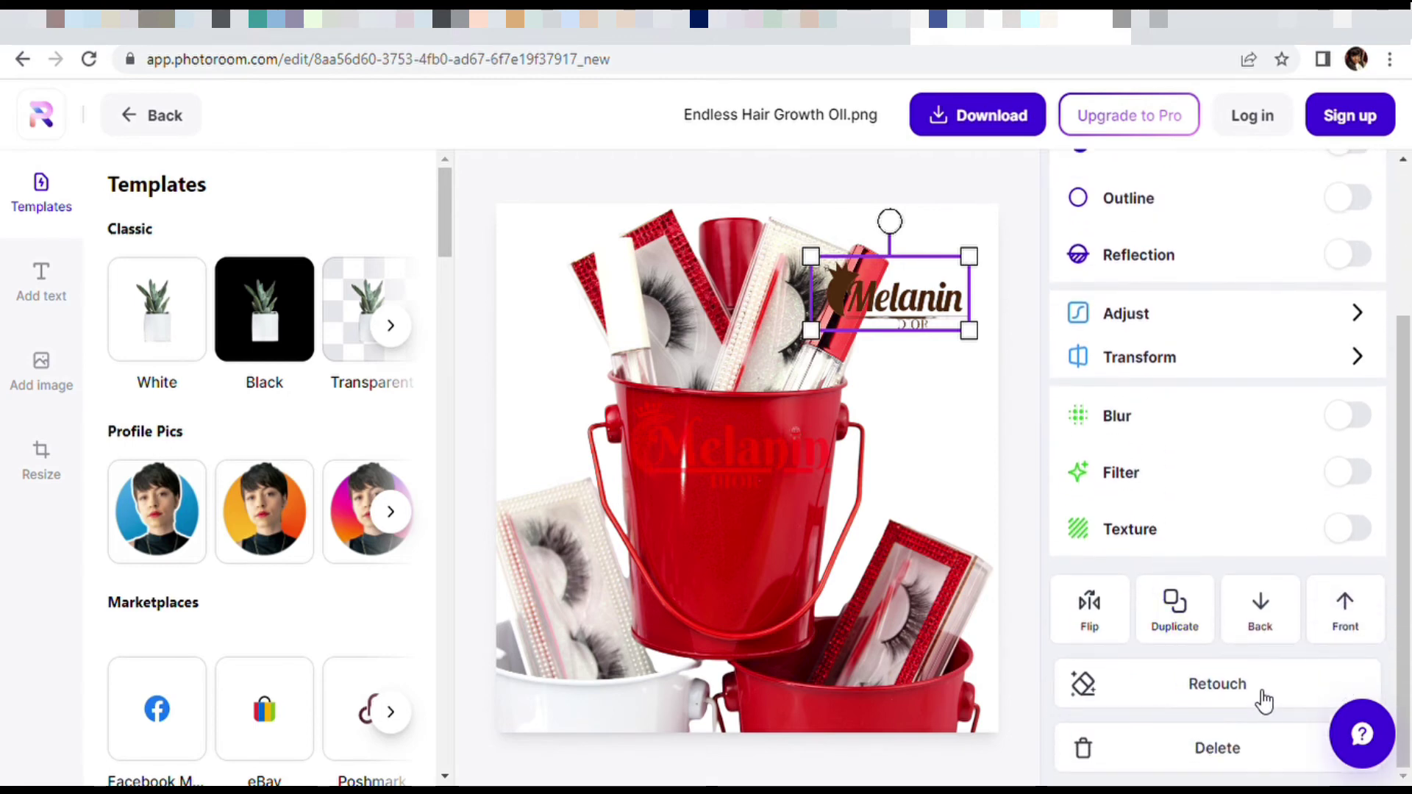
click(1352, 373)
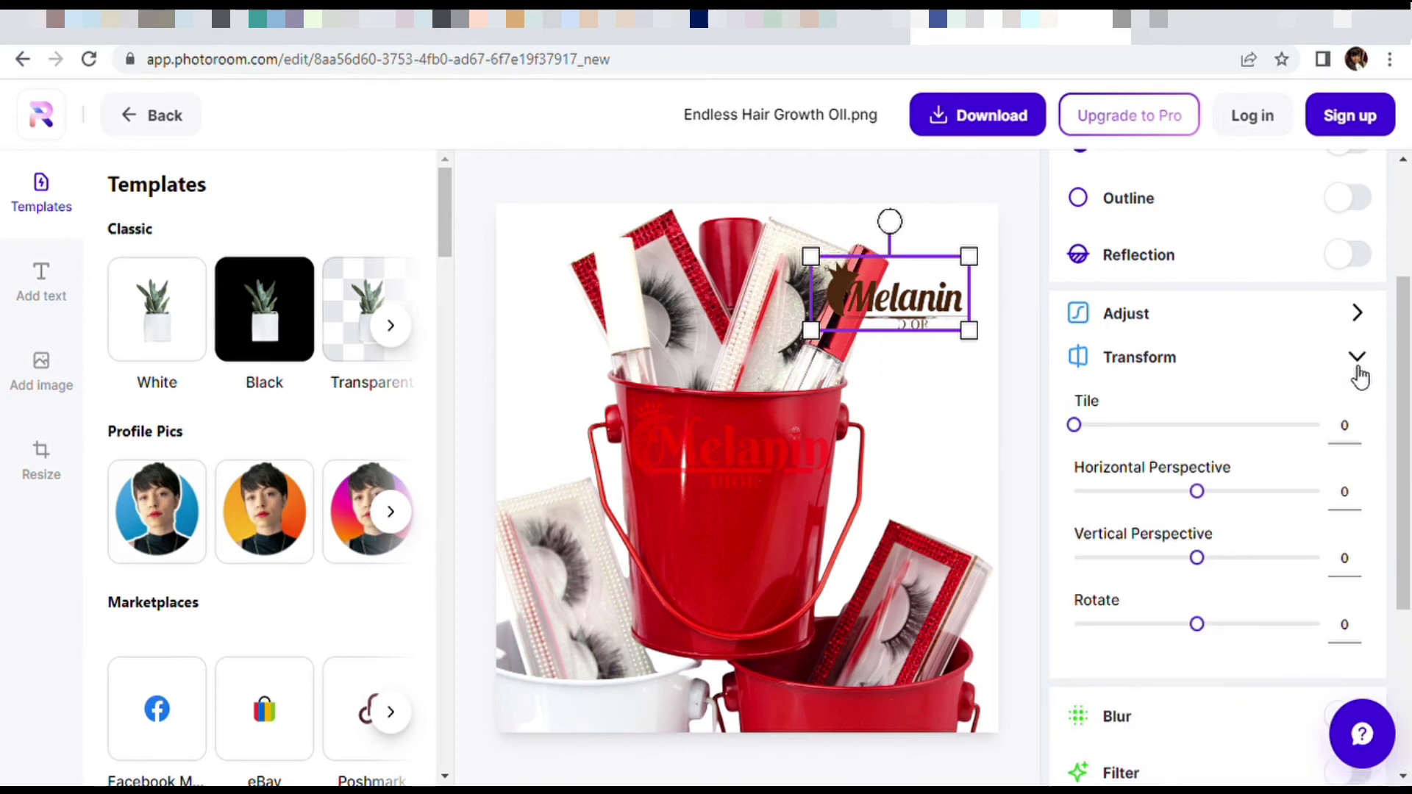
click(1370, 322)
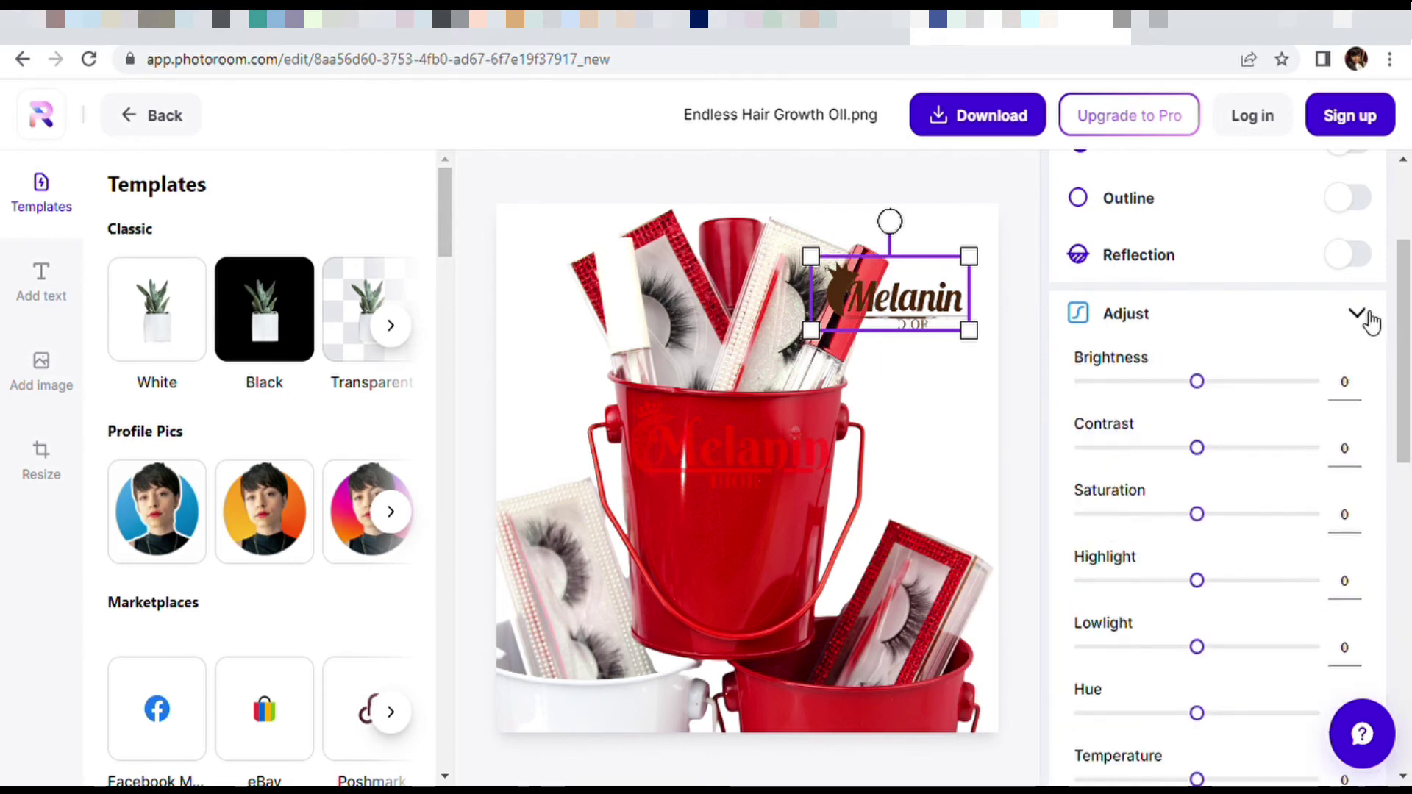
click(1368, 317)
scroll(1353, 318, up, 1)
scroll(1353, 319, up, 2)
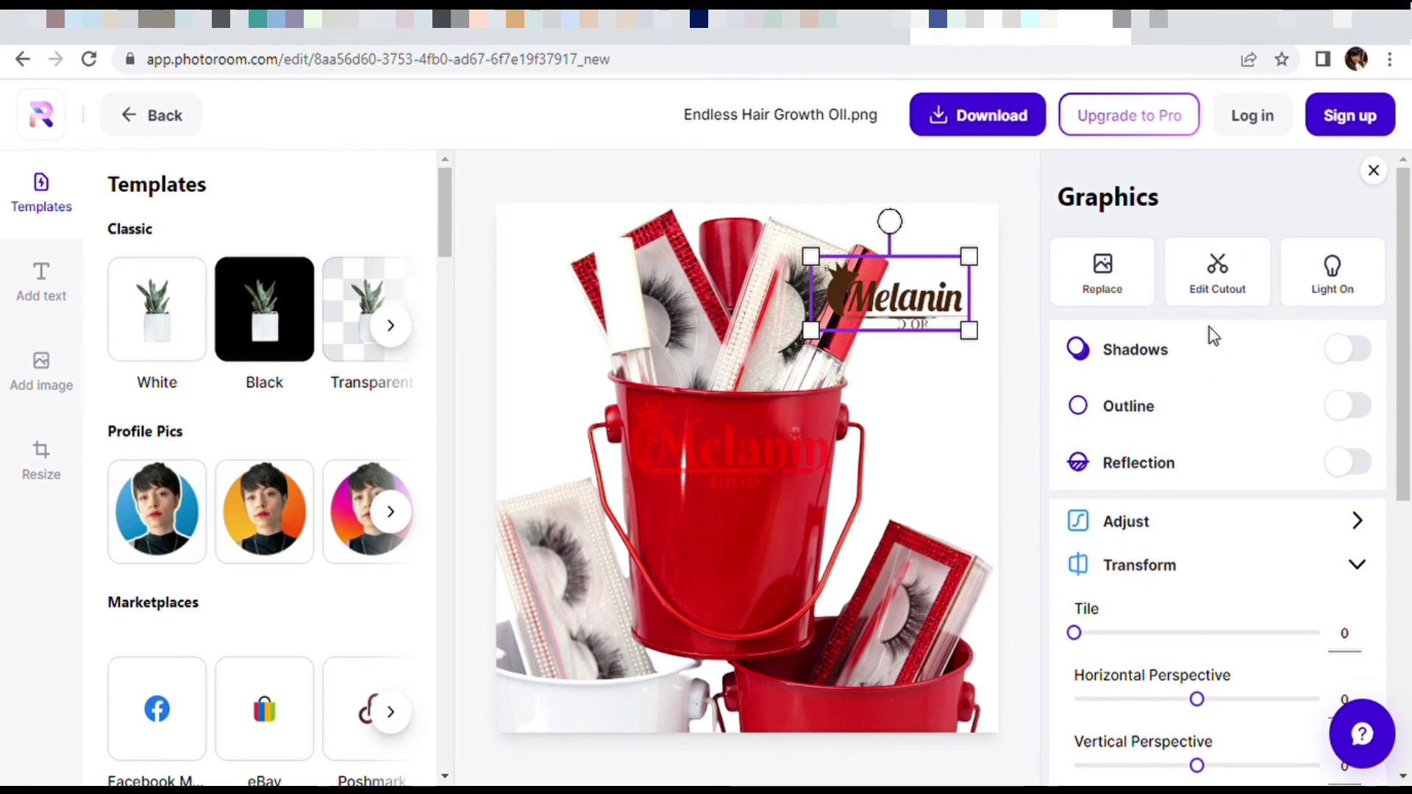
scroll(1208, 327, down, 2)
scroll(1209, 328, down, 6)
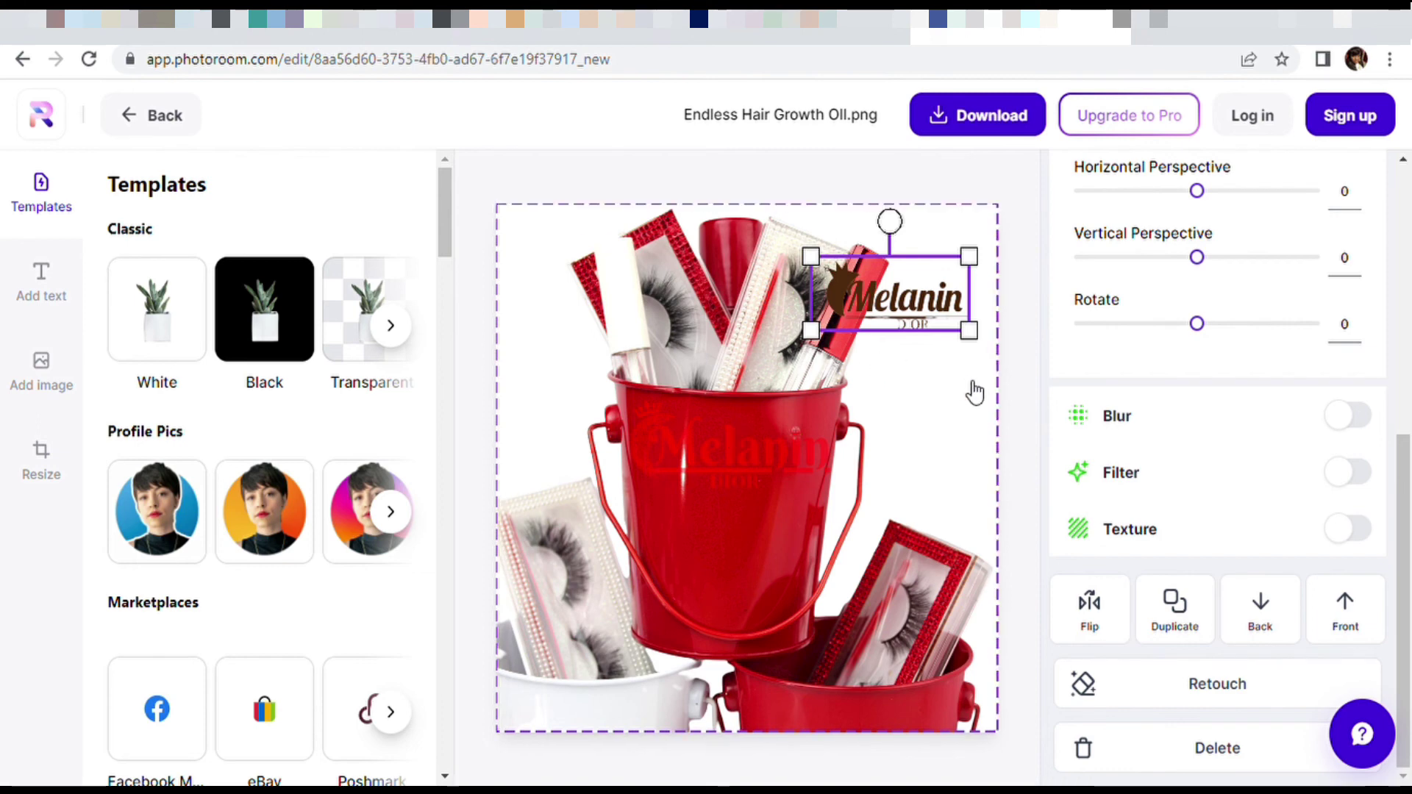
click(747, 272)
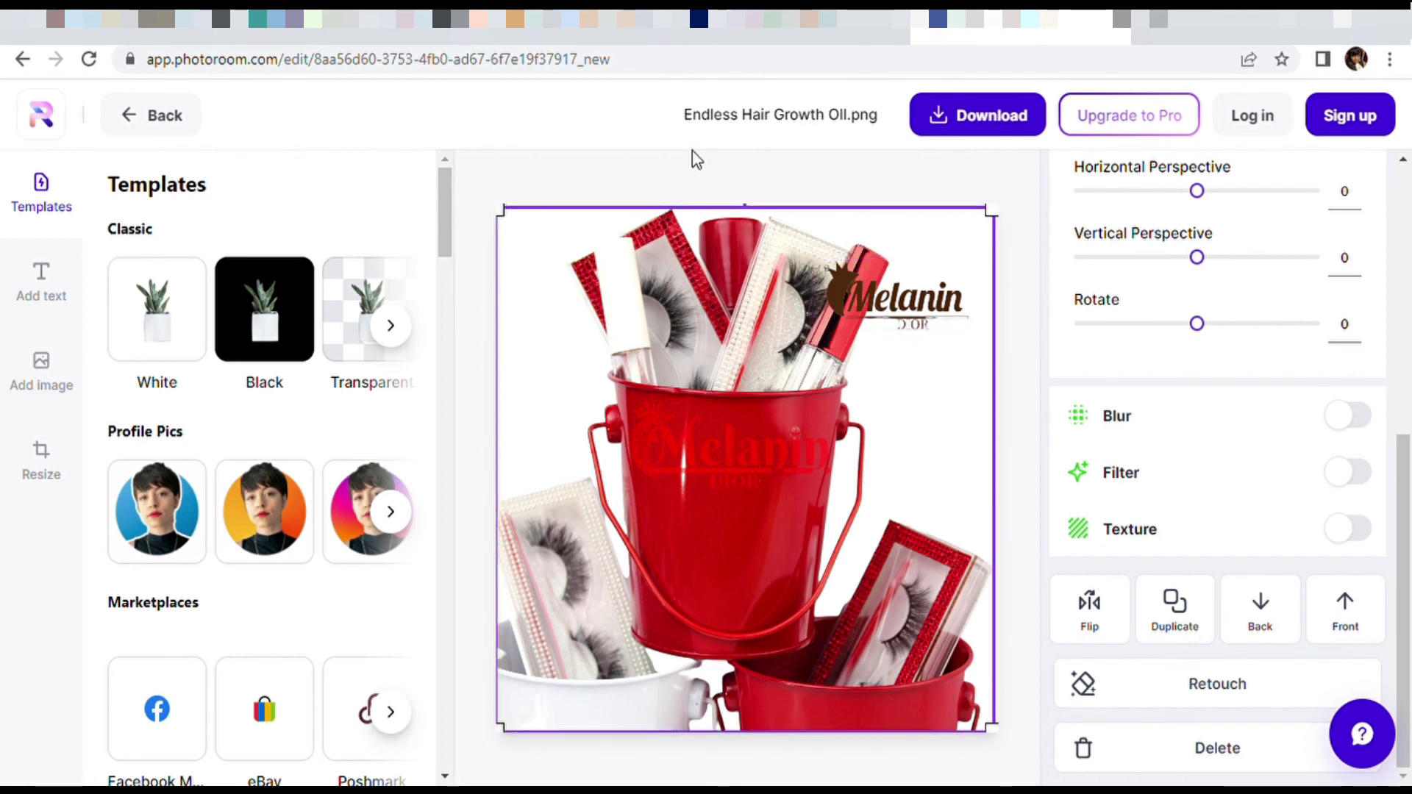